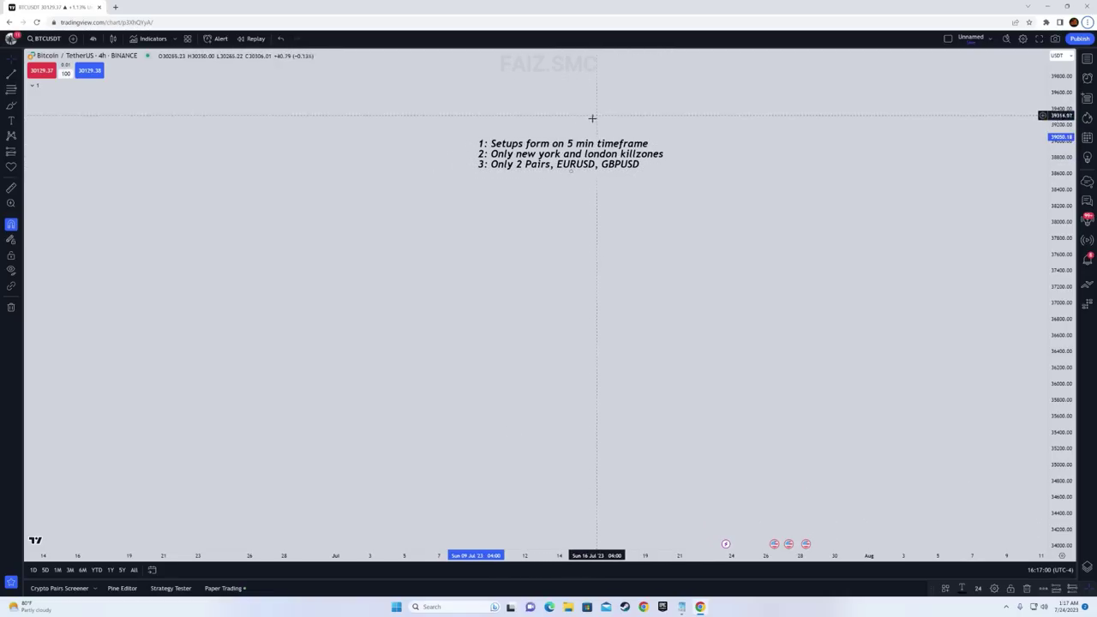
# Step: Add to the rules note "4: If you lose the first trade, you dont trade for the whole day" and "5: If you win the first trade, you can take another trade"
pyautogui.doubleClick(630, 162)
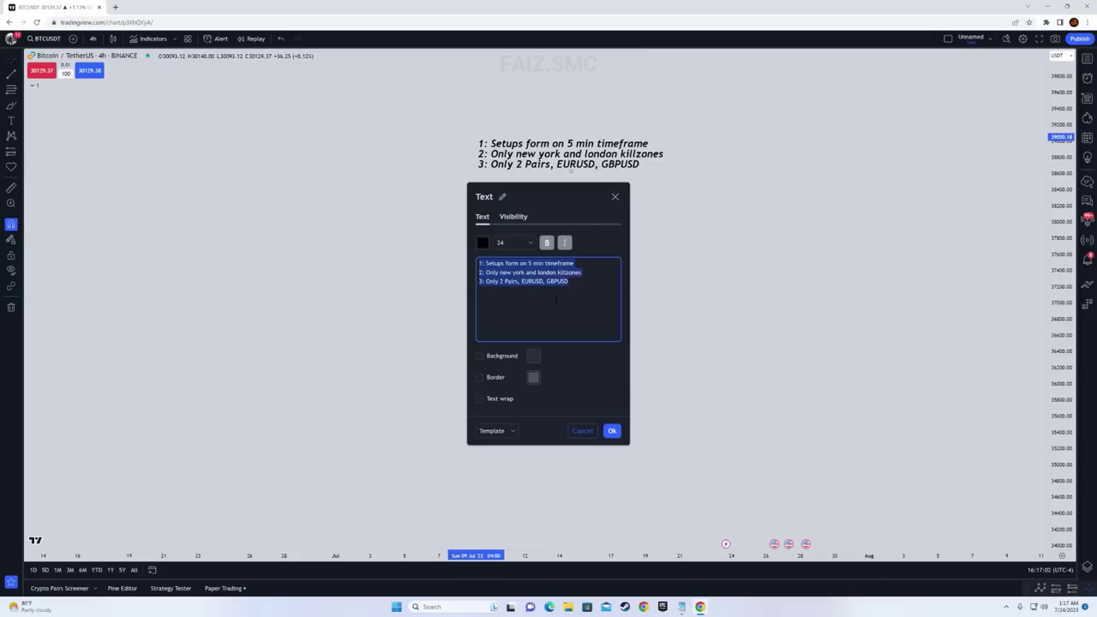
pyautogui.click(582, 284)
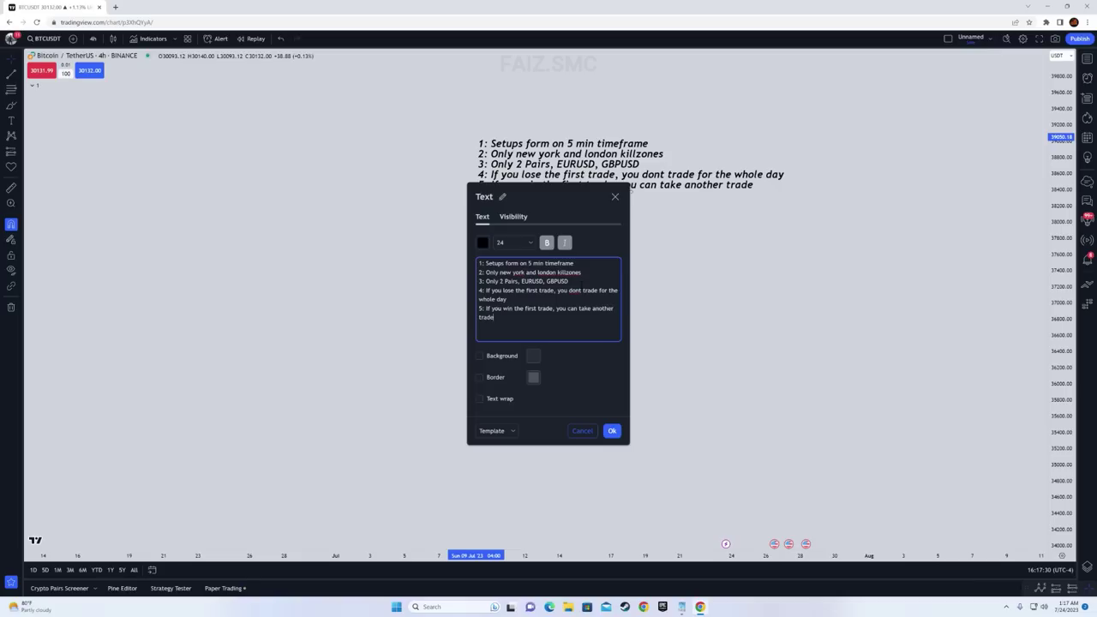
pyautogui.moveTo(561, 201); pyautogui.dragTo(601, 292)
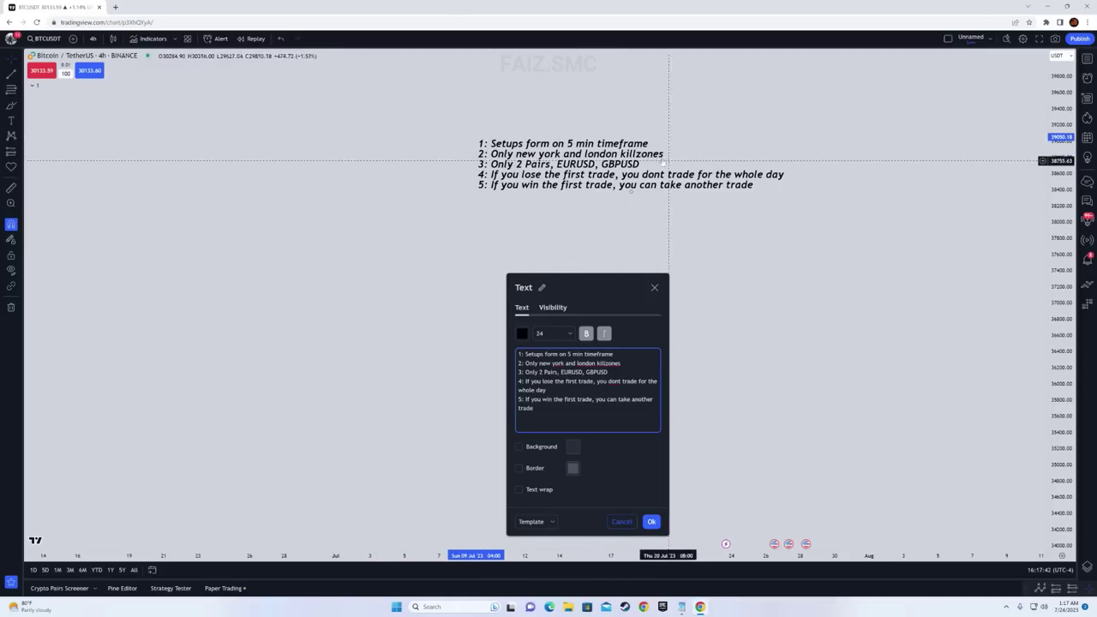
pyautogui.click(600, 111)
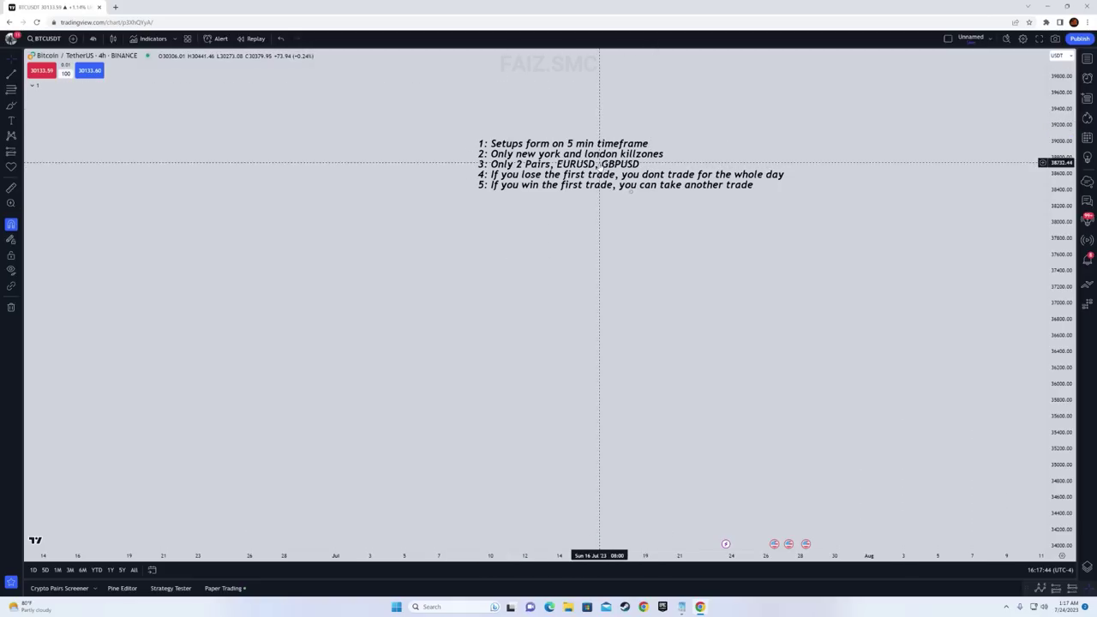
# Step: Reposition the rules note near the top of the chart, anchored at about 39299, leaving empty space below it
pyautogui.moveTo(568, 155); pyautogui.dragTo(552, 216)
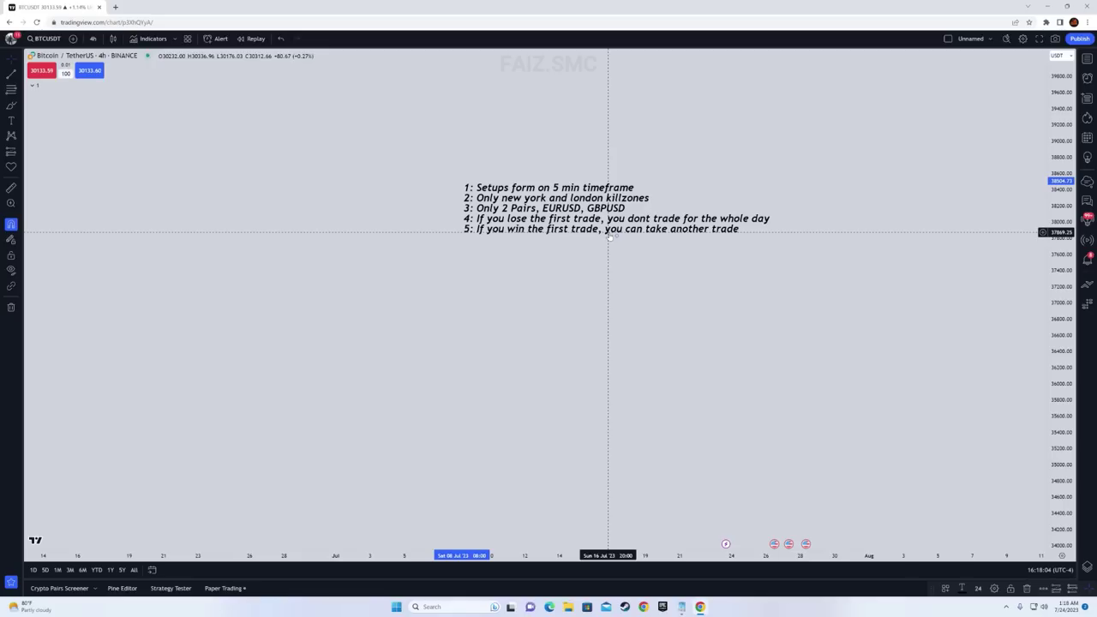
pyautogui.moveTo(575, 225); pyautogui.dragTo(573, 195)
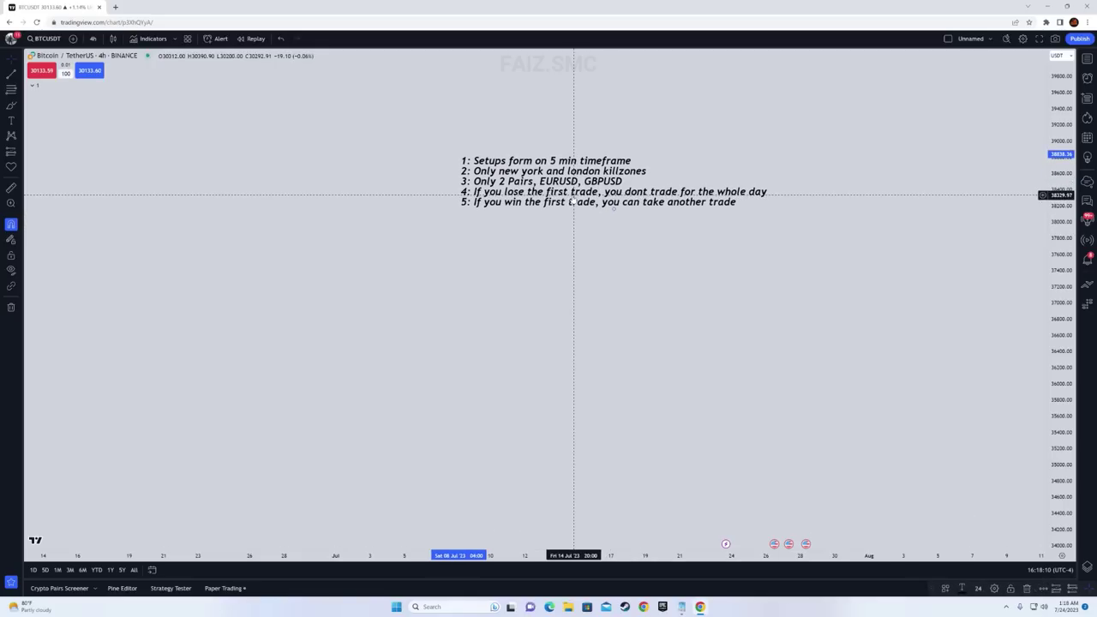
pyautogui.moveTo(507, 180); pyautogui.dragTo(501, 142)
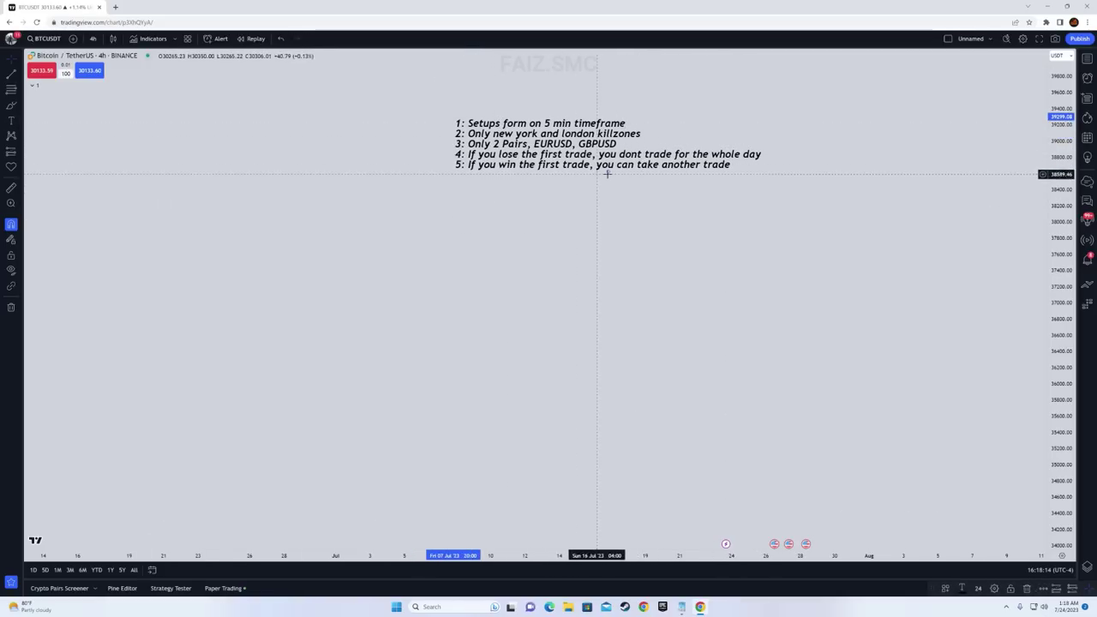
# Step: Draw a zigzag path below the note that rises to about 37626, pulls back, and ends at a slightly higher high near 37790
pyautogui.click(24, 105)
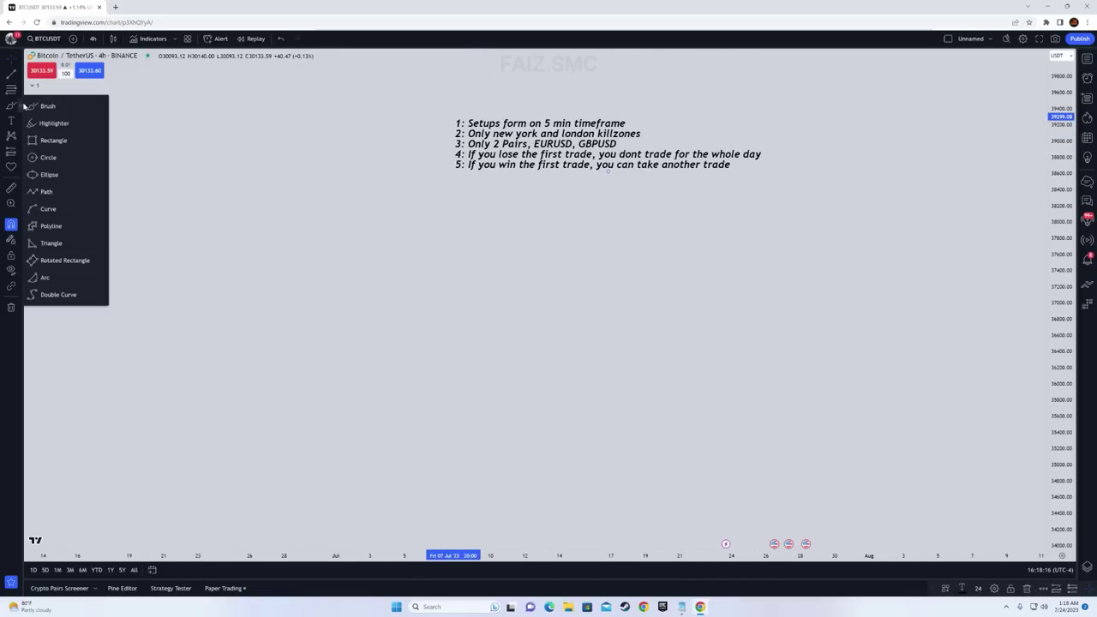
pyautogui.click(70, 192)
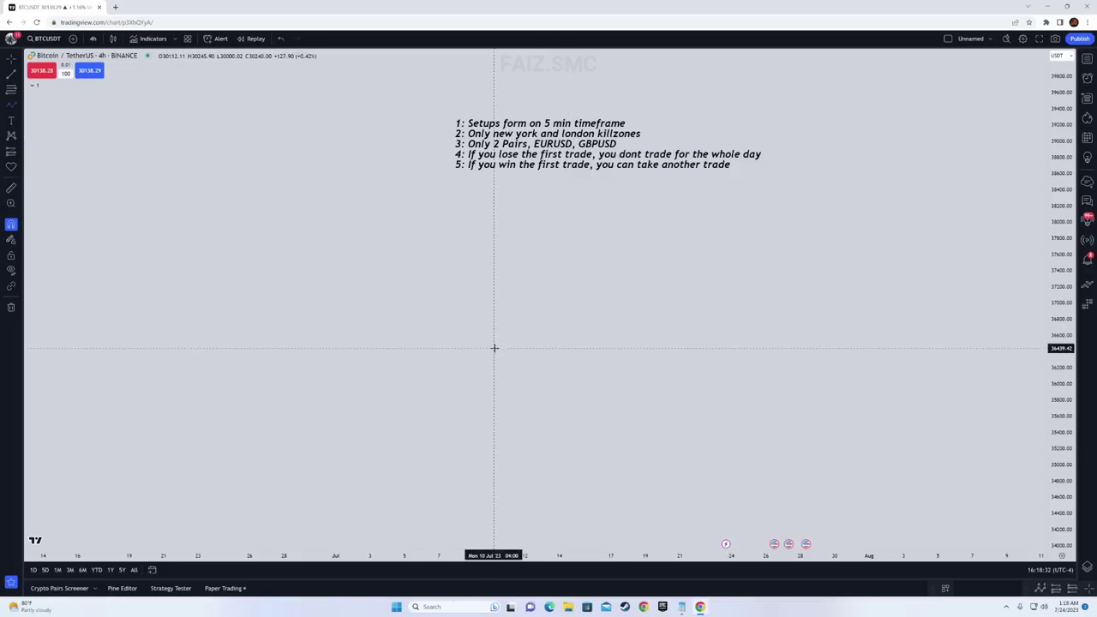
pyautogui.click(485, 390)
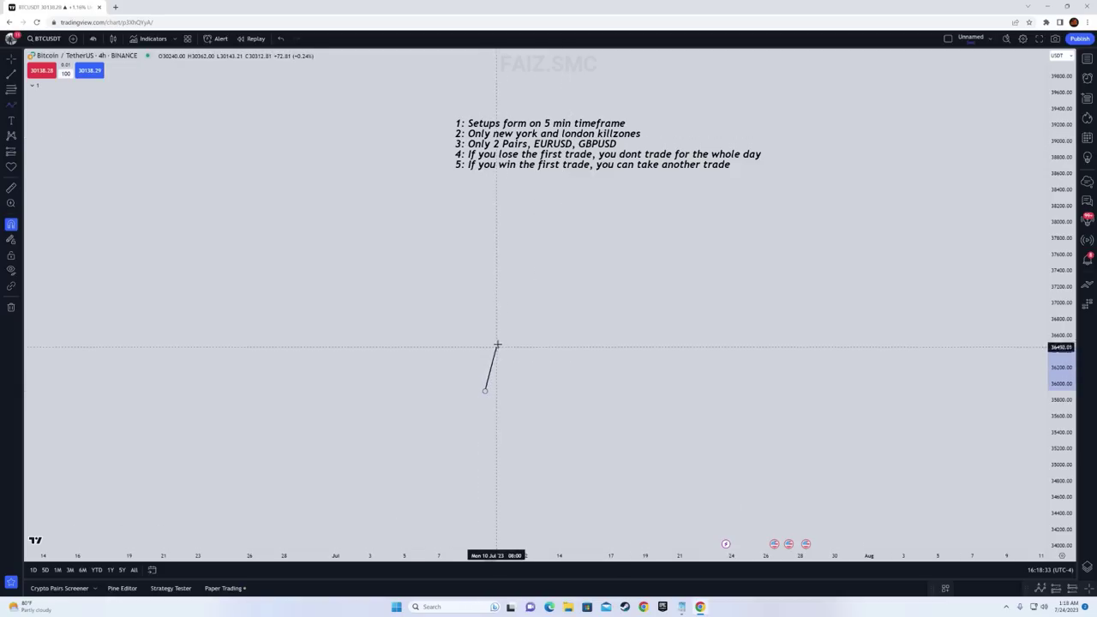
pyautogui.click(510, 254)
pyautogui.click(542, 323)
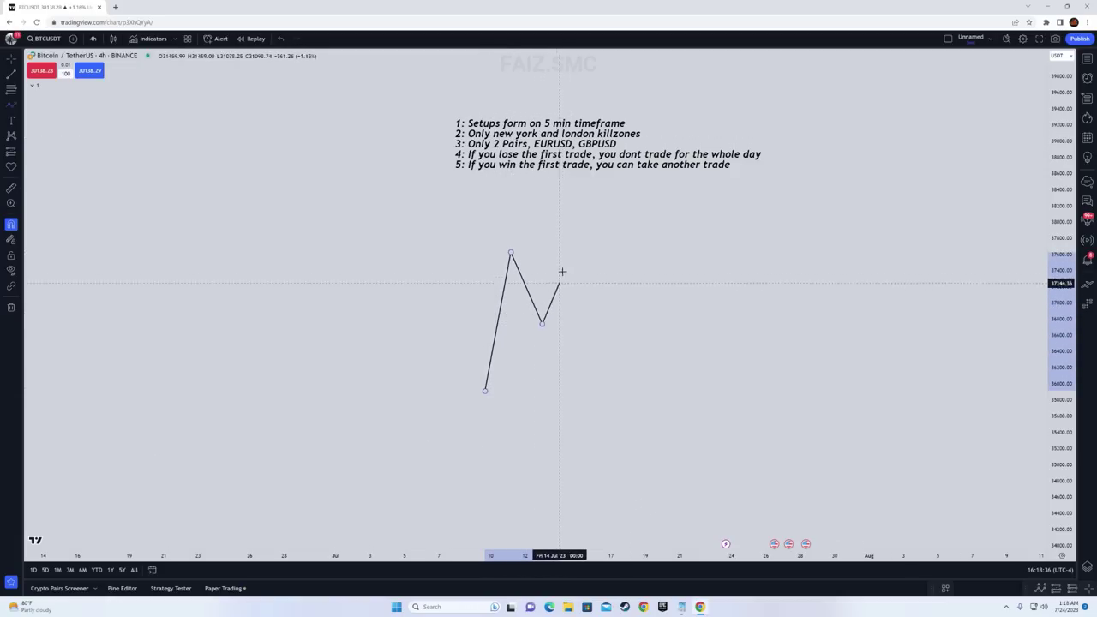
pyautogui.doubleClick(567, 228)
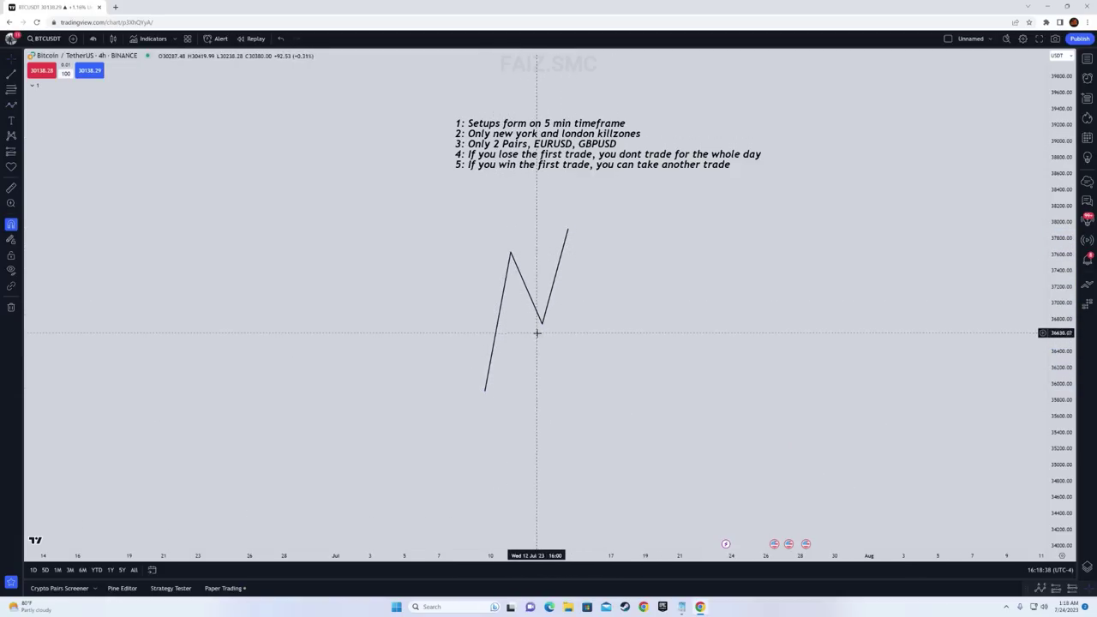
pyautogui.click(565, 238)
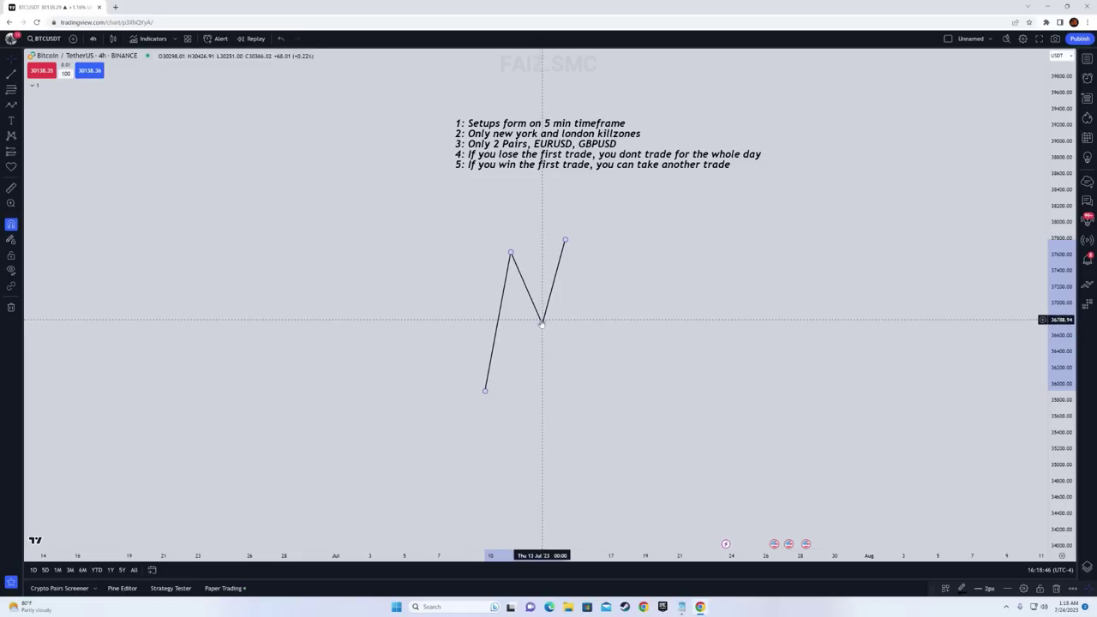
# Step: Draw a horizontal trend line from the path's first peak to its final rising leg
pyautogui.click(11, 75)
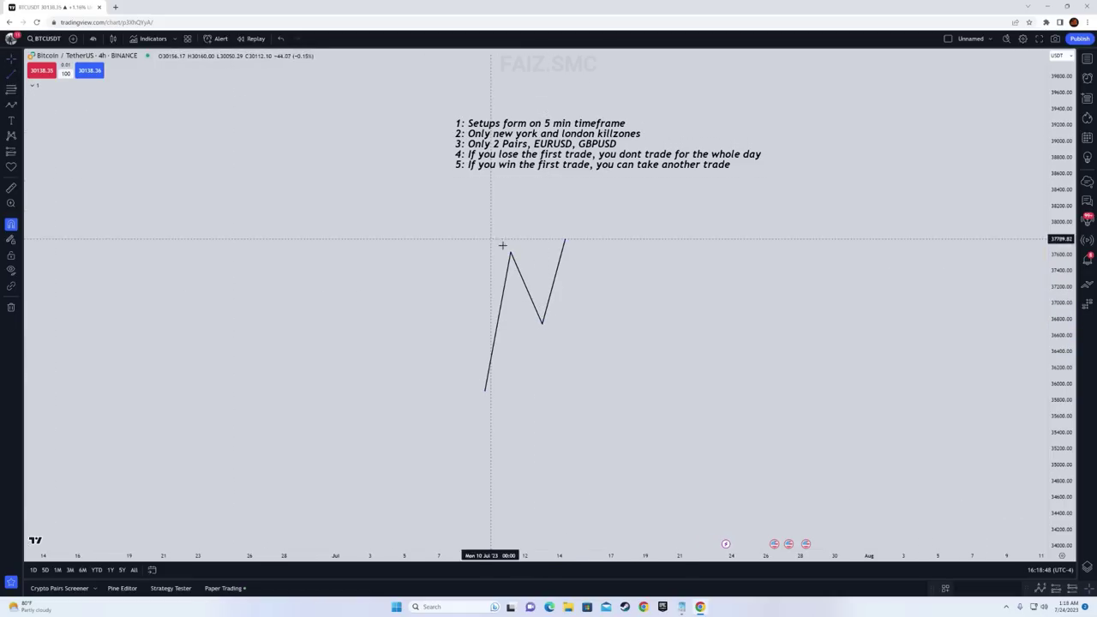
pyautogui.click(511, 252)
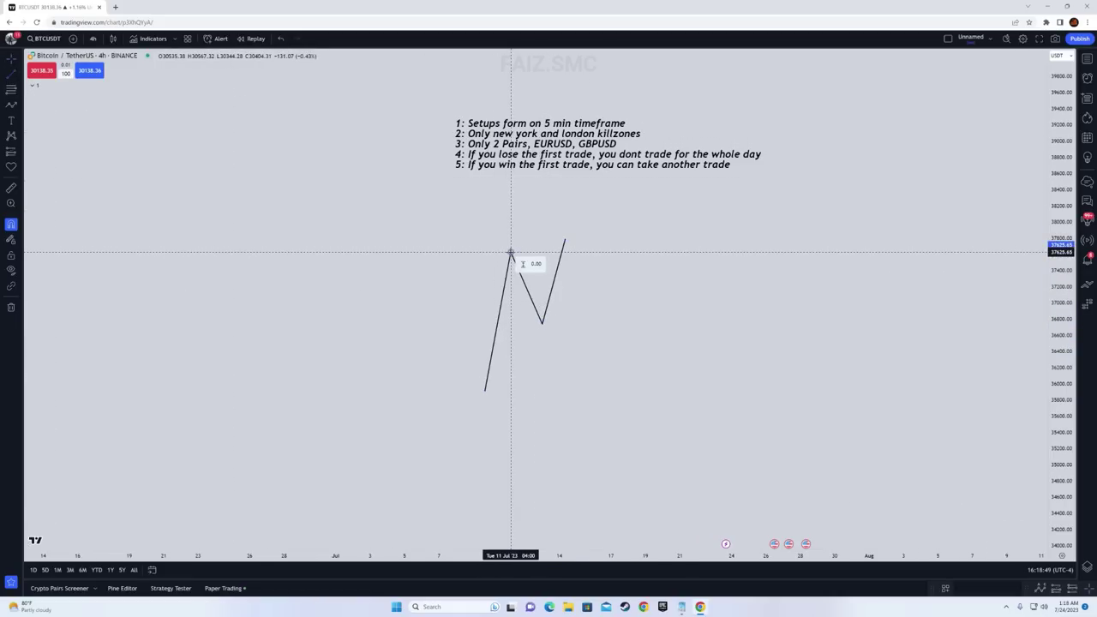
pyautogui.click(564, 253)
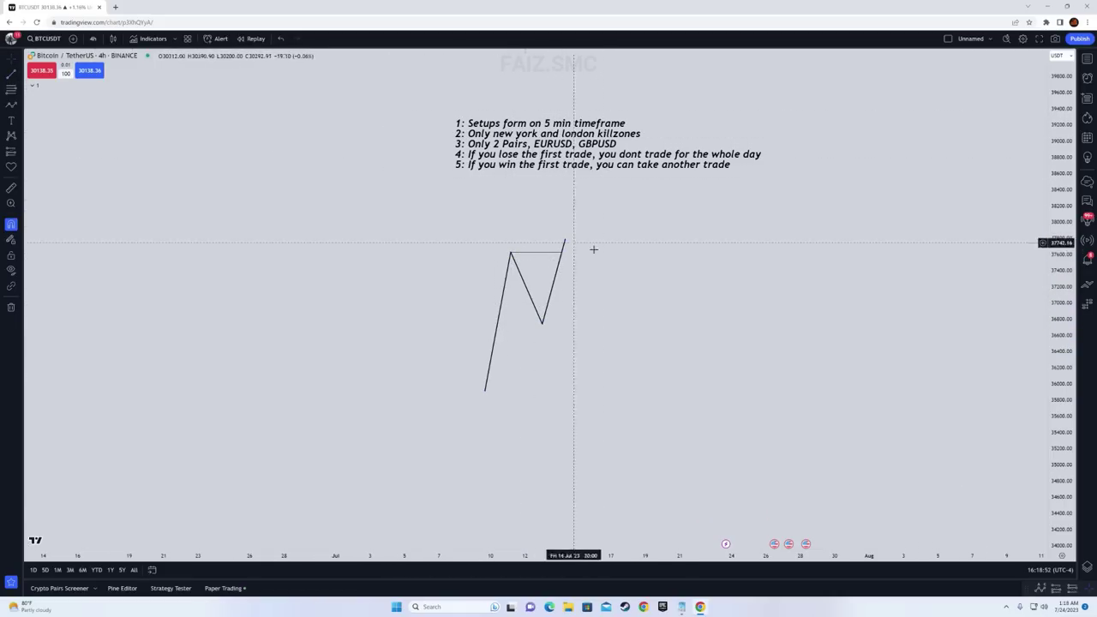
# Step: Enlarge the schematic on the chart and align the horizontal trend line with the first peak at about 37630
pyautogui.moveTo(720, 296); pyautogui.dragTo(855, 340)
pyautogui.moveTo(729, 556); pyautogui.dragTo(624, 564)
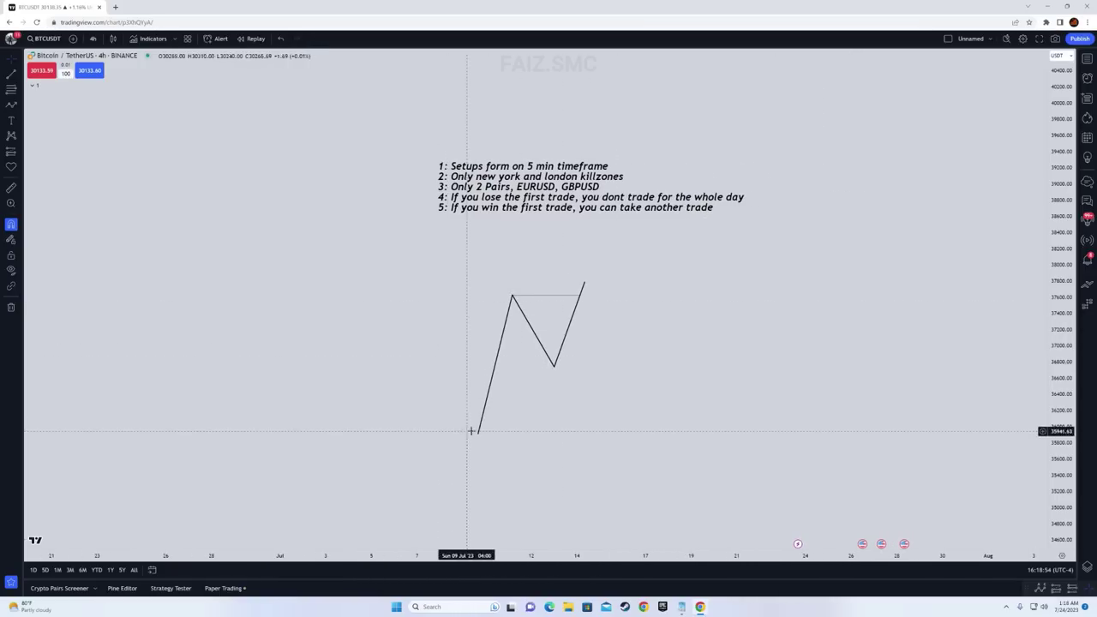
pyautogui.click(528, 296)
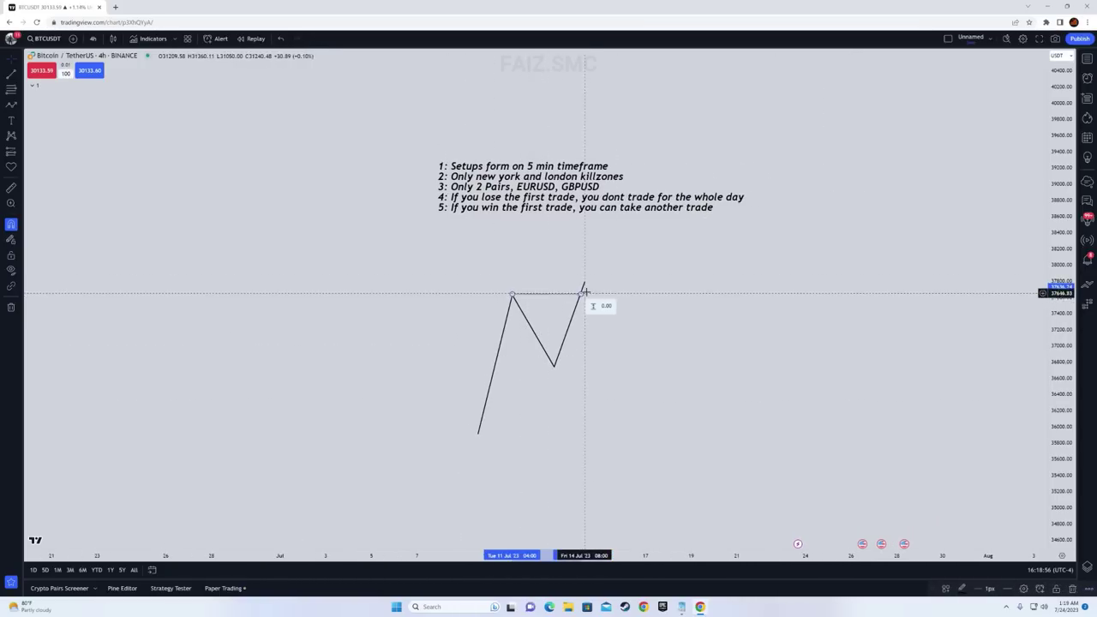
pyautogui.moveTo(1063, 461); pyautogui.dragTo(1060, 360)
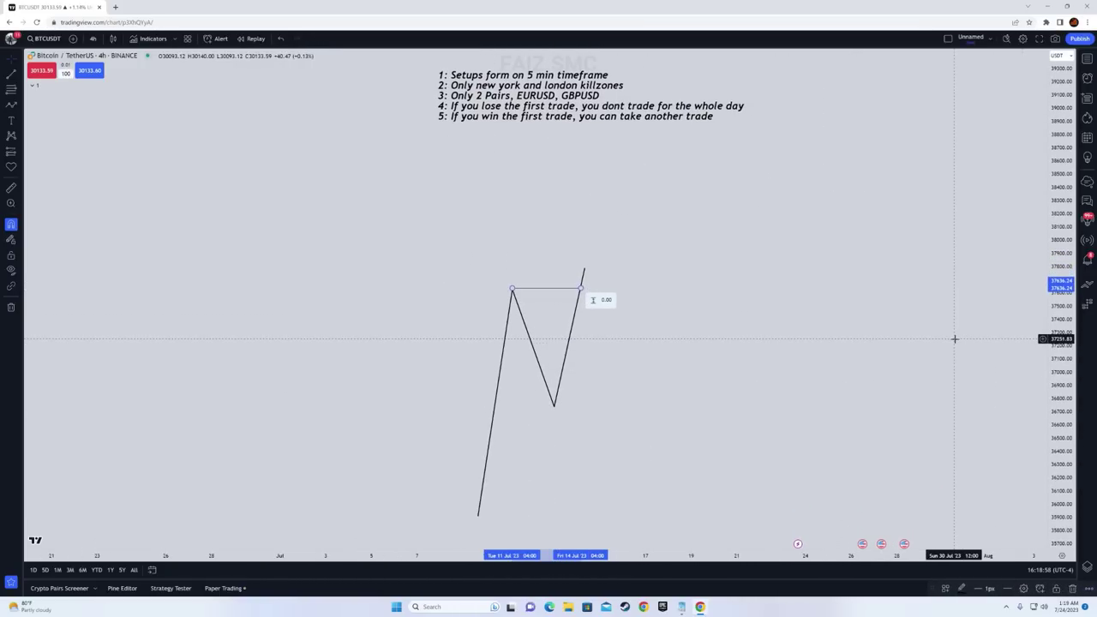
pyautogui.click(774, 362)
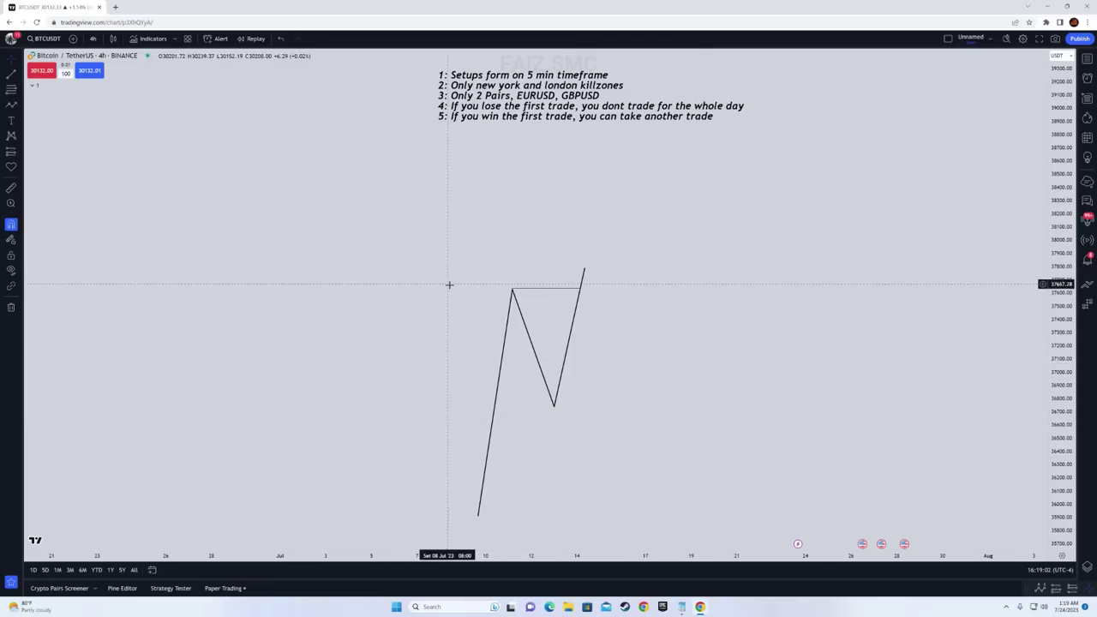
pyautogui.click(522, 290)
pyautogui.moveTo(522, 290); pyautogui.dragTo(522, 290)
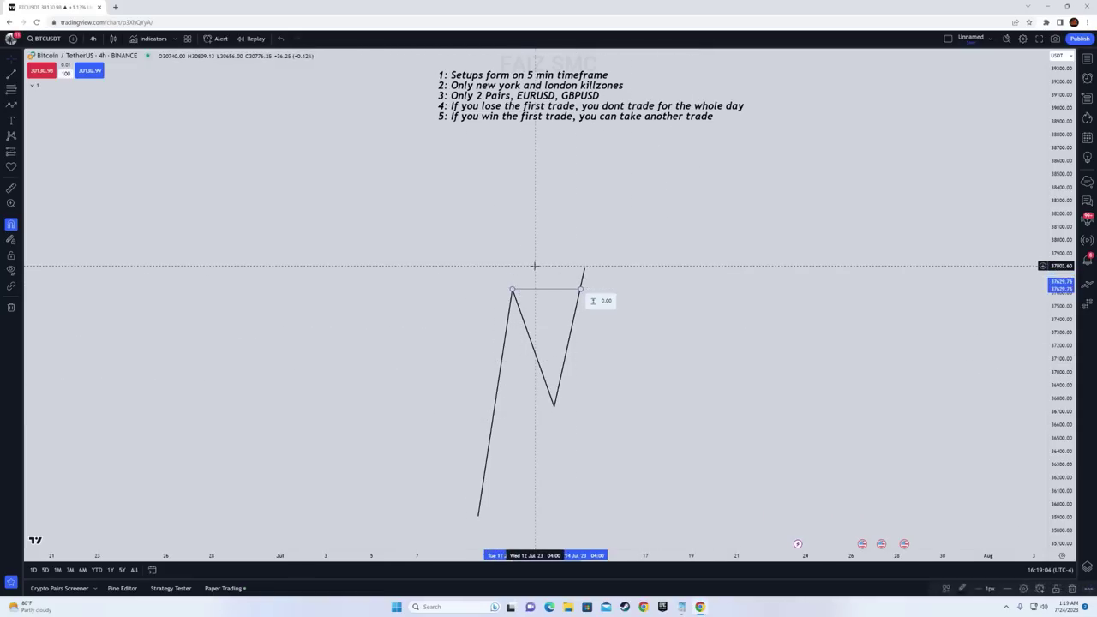
pyautogui.click(535, 265)
# Step: Draw a short falling path from the latest high through the horizontal line to about 37460, and extend the line past it
pyautogui.click(11, 105)
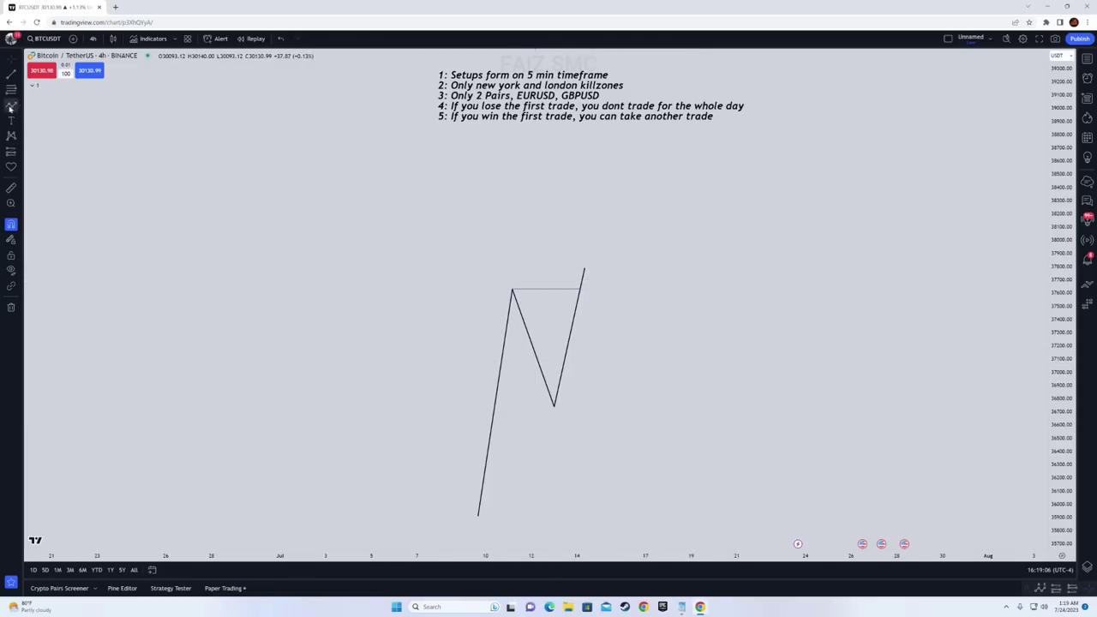
pyautogui.click(585, 270)
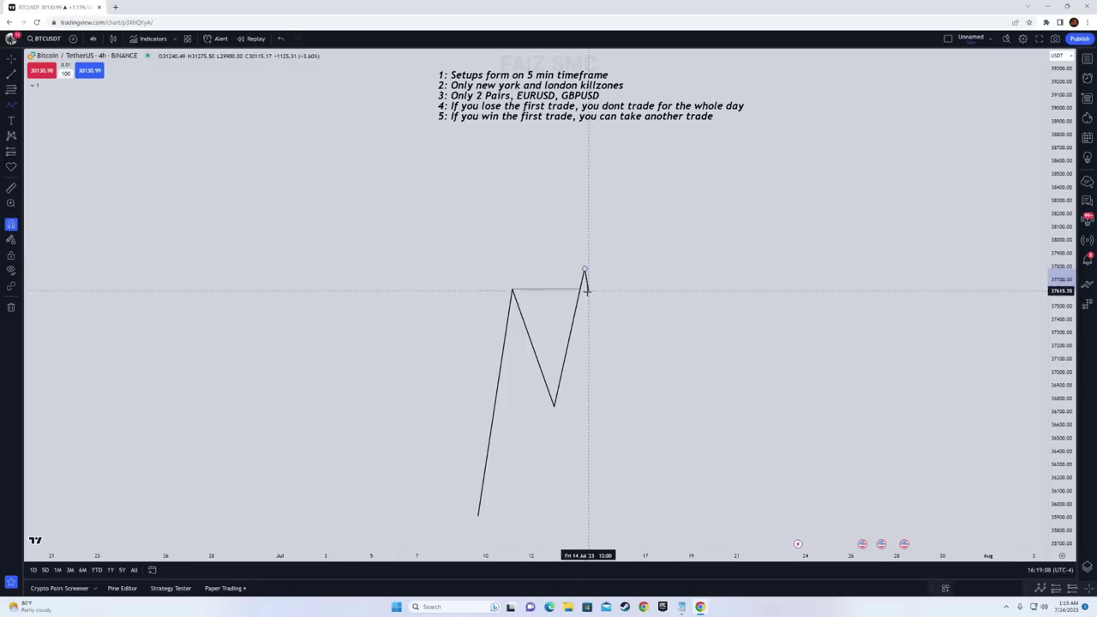
pyautogui.click(588, 300)
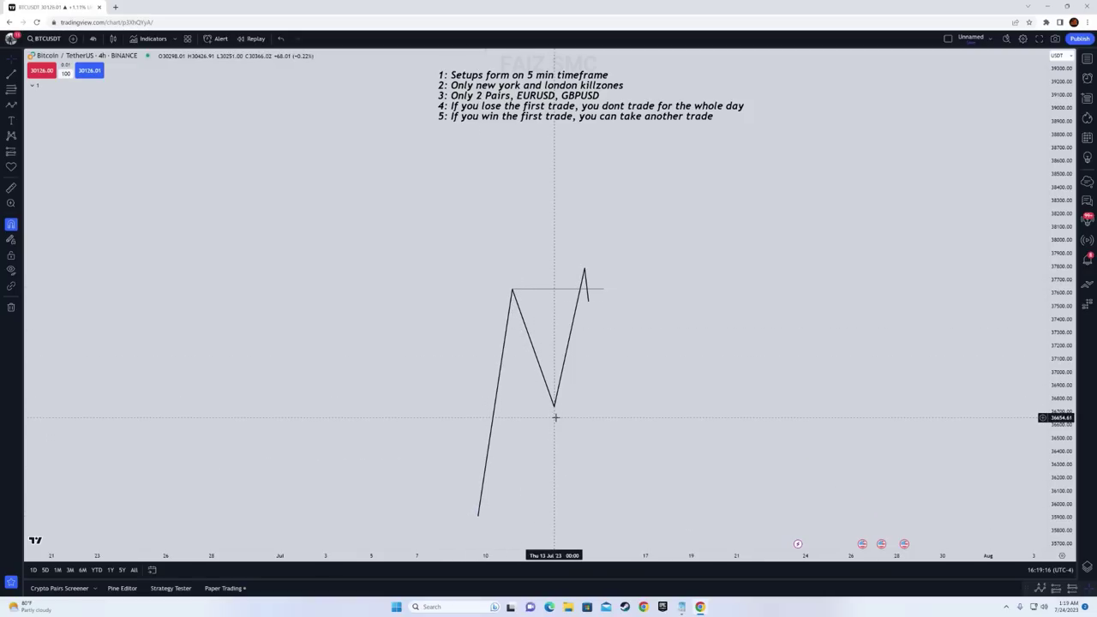
pyautogui.click(543, 388)
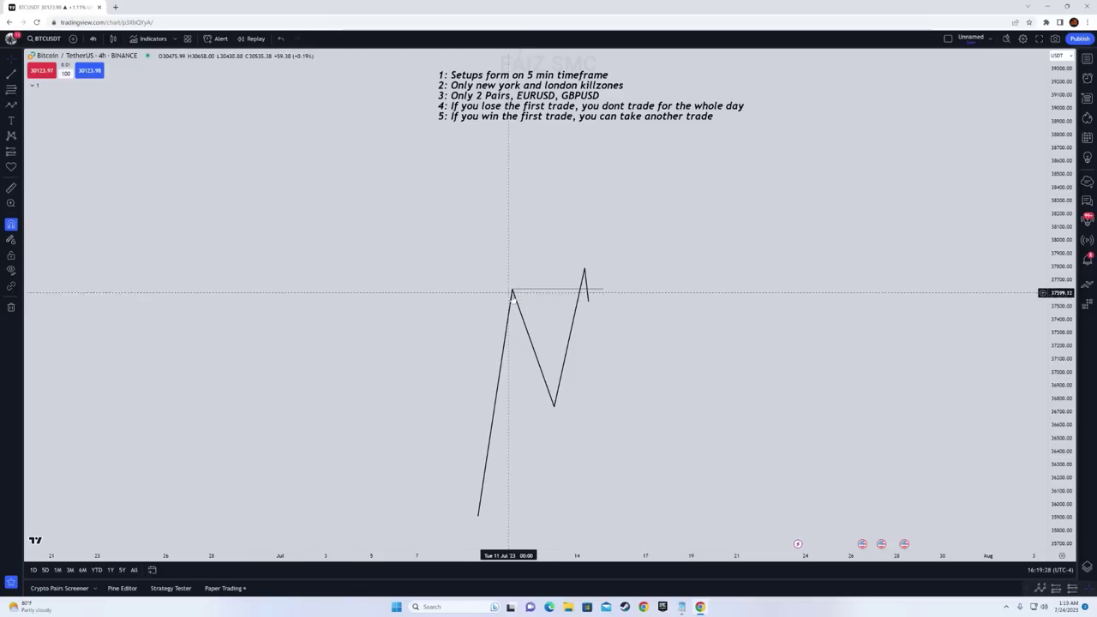
pyautogui.click(588, 281)
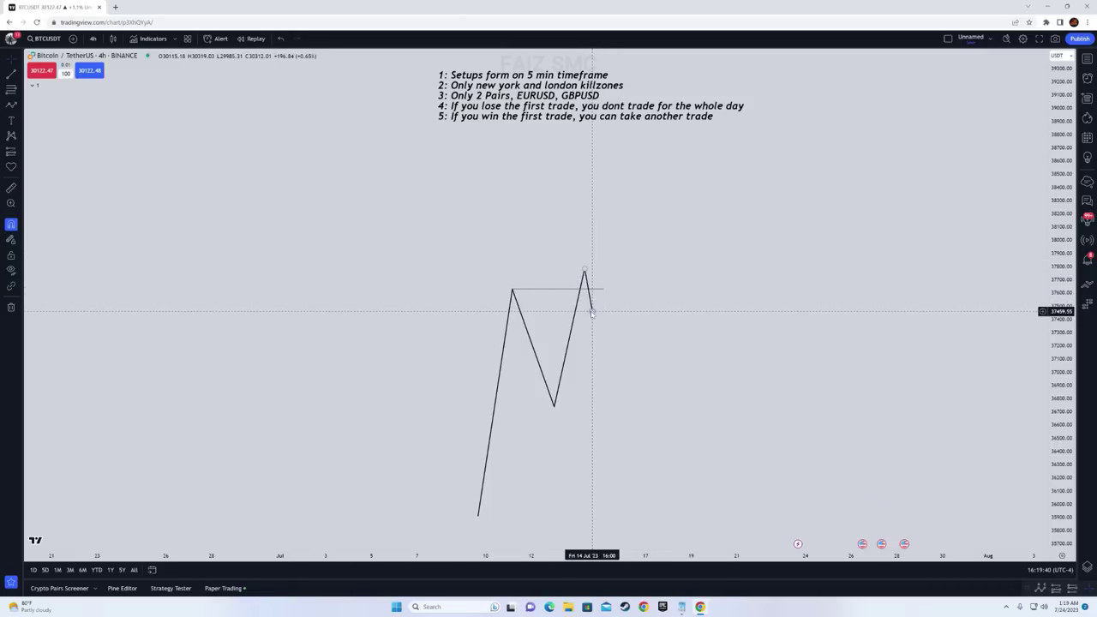
pyautogui.click(592, 313)
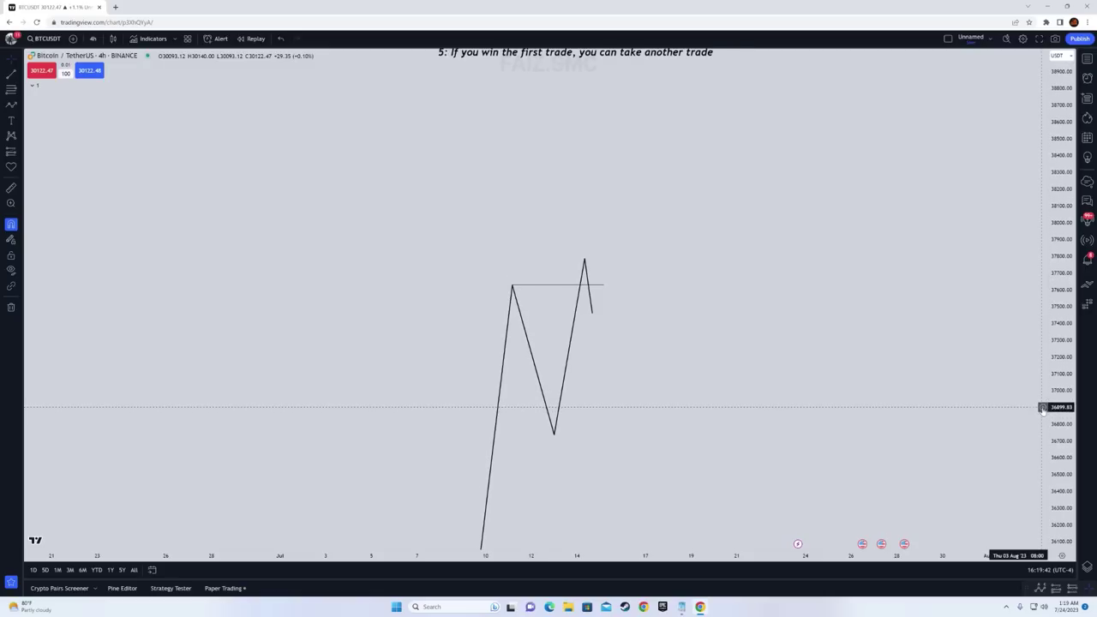
# Step: Place a short position on the horizontal line with entry at about 37625, stop at about 37804 above the high, and right edge at 19 July
pyautogui.moveTo(613, 557); pyautogui.dragTo(495, 558)
pyautogui.moveTo(501, 363); pyautogui.dragTo(585, 376)
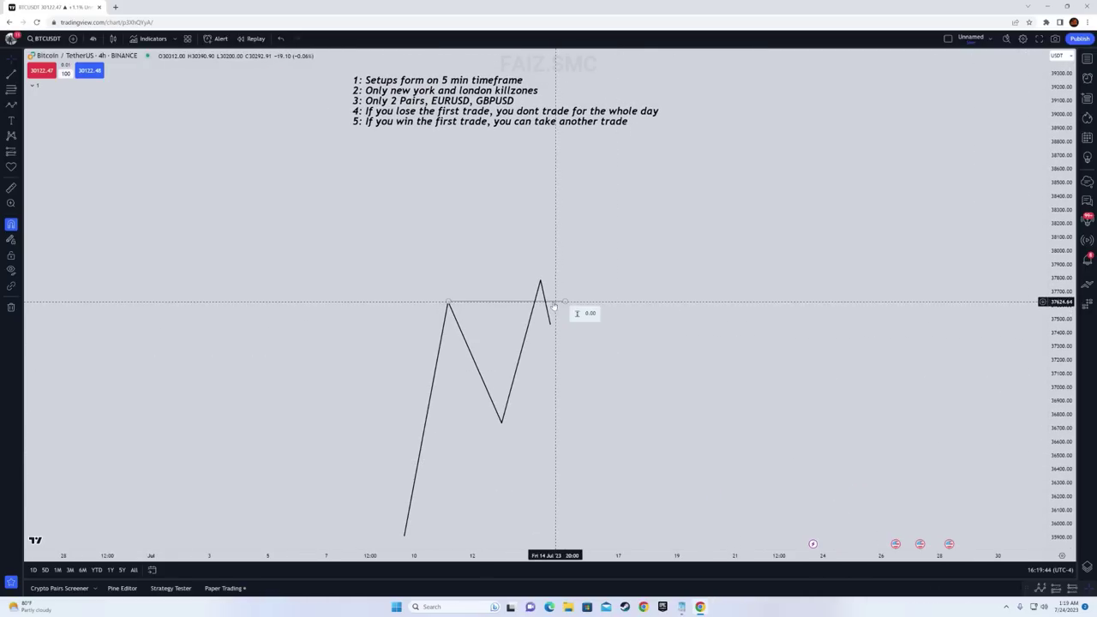
pyautogui.click(17, 152)
pyautogui.click(49, 169)
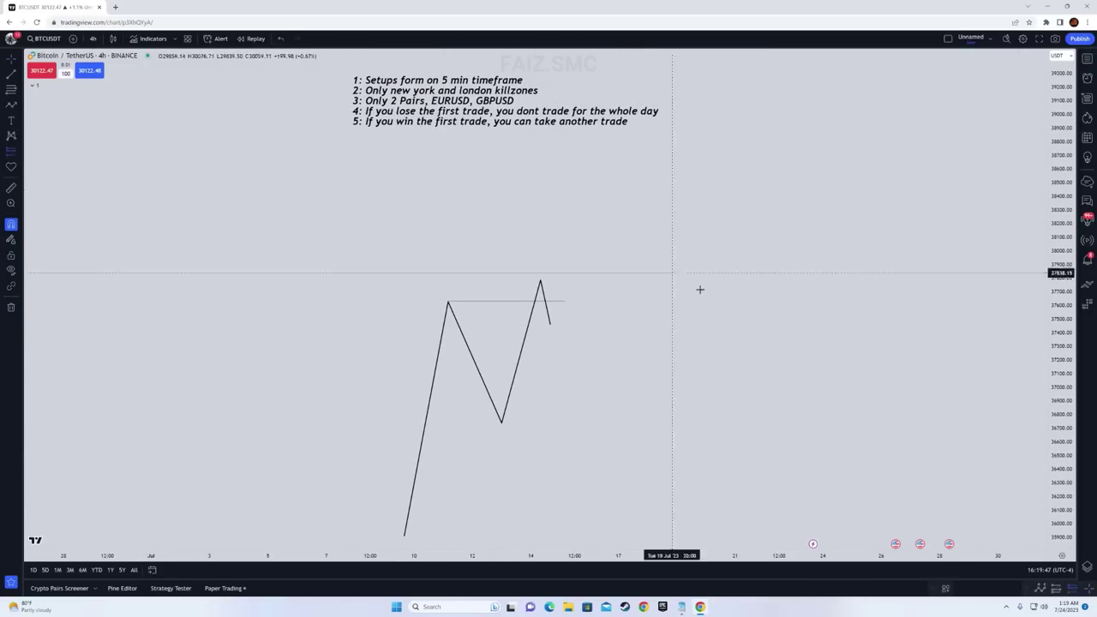
pyautogui.click(559, 301)
pyautogui.moveTo(583, 313); pyautogui.dragTo(575, 315)
pyautogui.moveTo(706, 302); pyautogui.dragTo(677, 302)
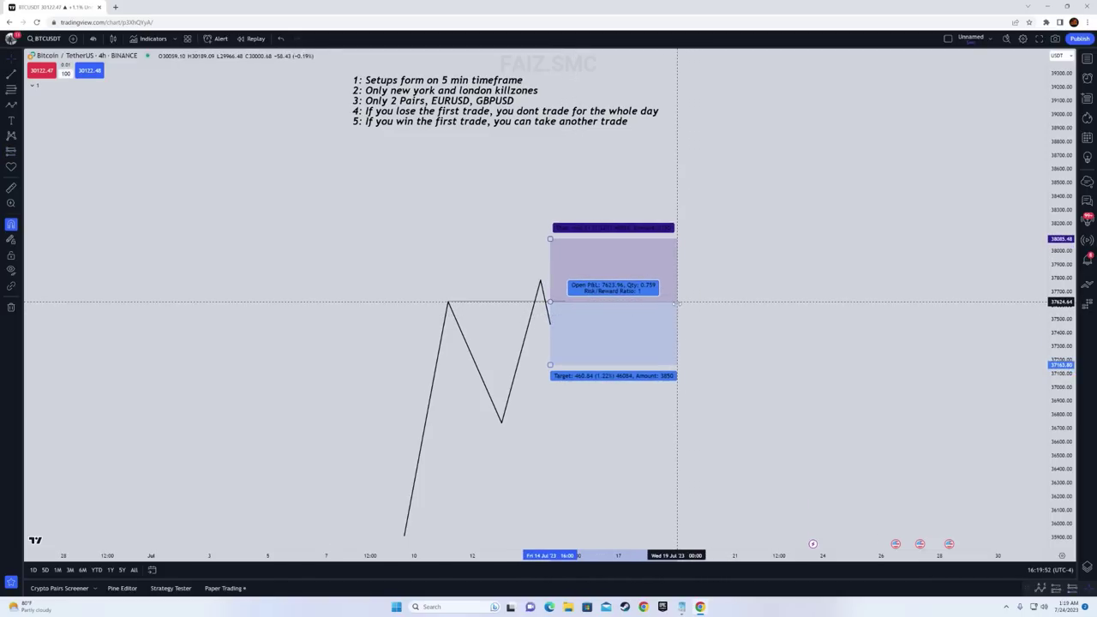
pyautogui.moveTo(560, 243); pyautogui.dragTo(544, 284)
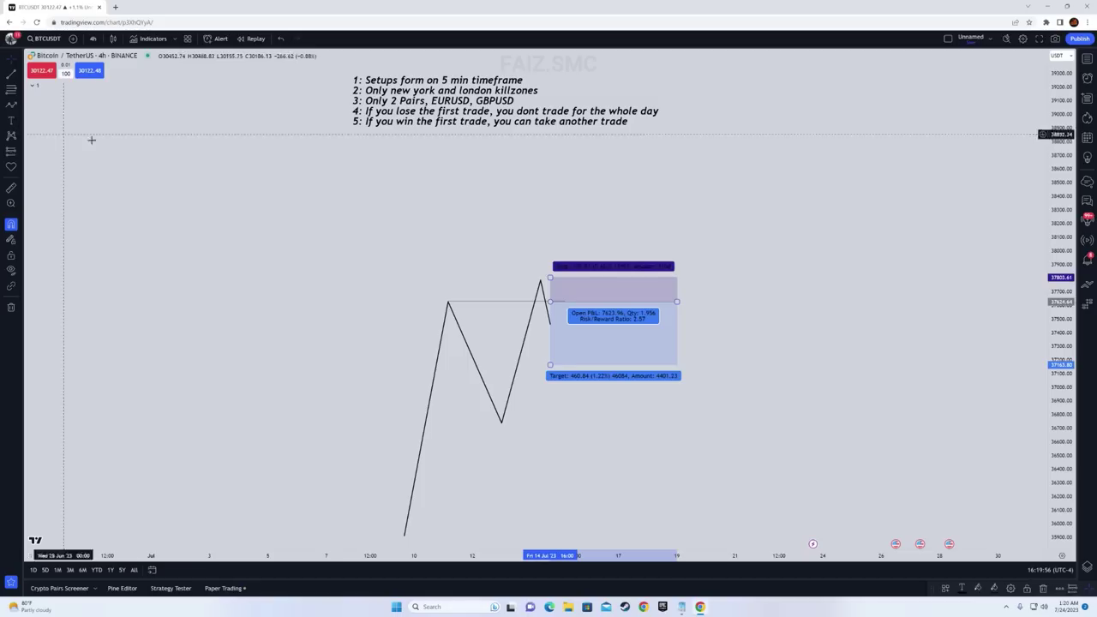
pyautogui.click(214, 187)
# Step: Draw a path continuing from the falling leg's end, retracing up to the short entry level and dropping to the target level
pyautogui.click(11, 104)
pyautogui.click(550, 323)
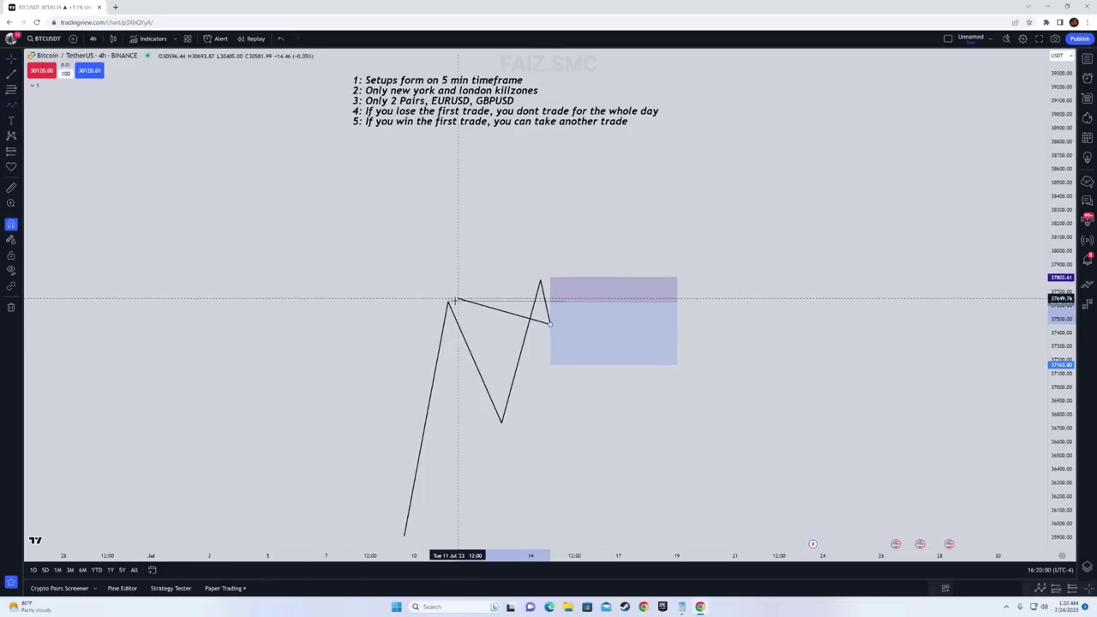
pyautogui.click(559, 302)
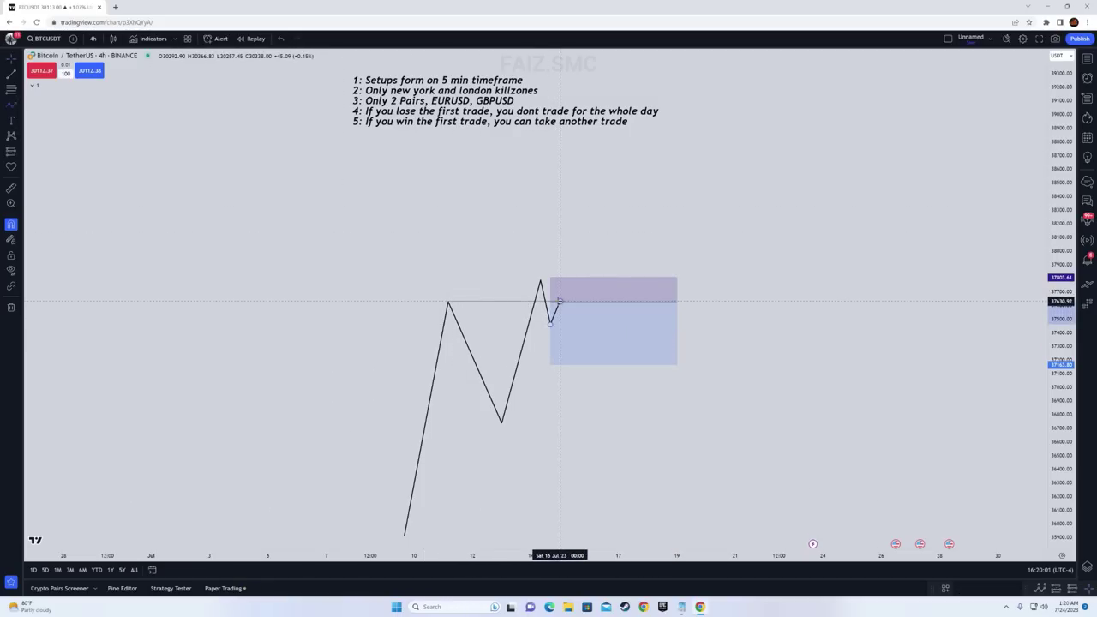
pyautogui.doubleClick(569, 364)
# Step: Raise the short position's target to about 37267
pyautogui.click(551, 357)
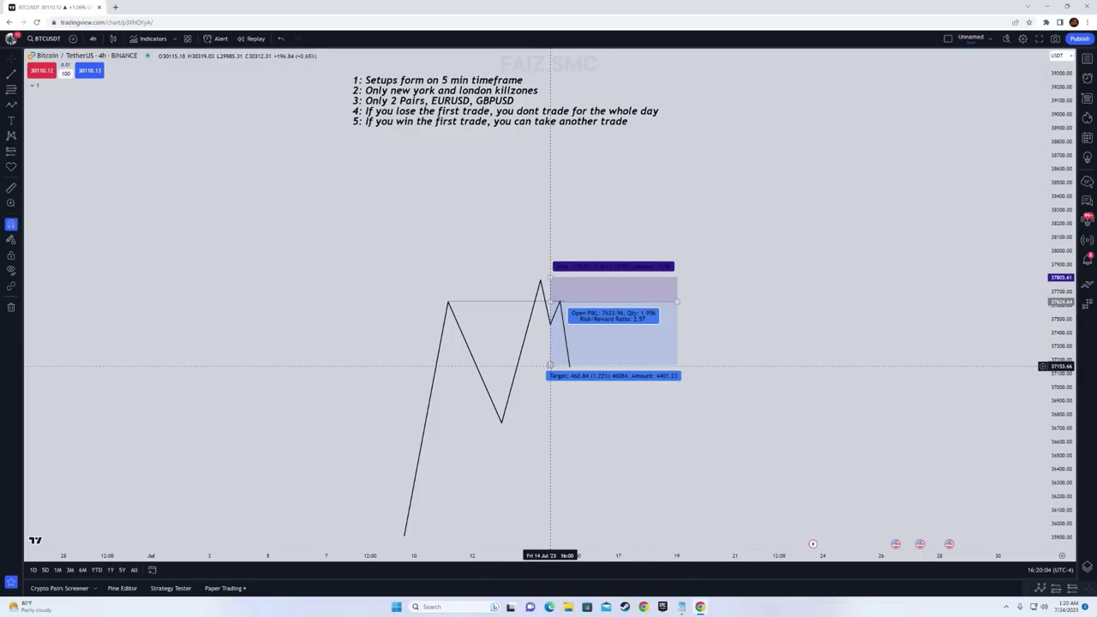
pyautogui.moveTo(554, 355)
pyautogui.mouseDown()
pyautogui.moveTo(558, 376)
pyautogui.moveTo(563, 352)
pyautogui.mouseUp()
pyautogui.click(900, 301)
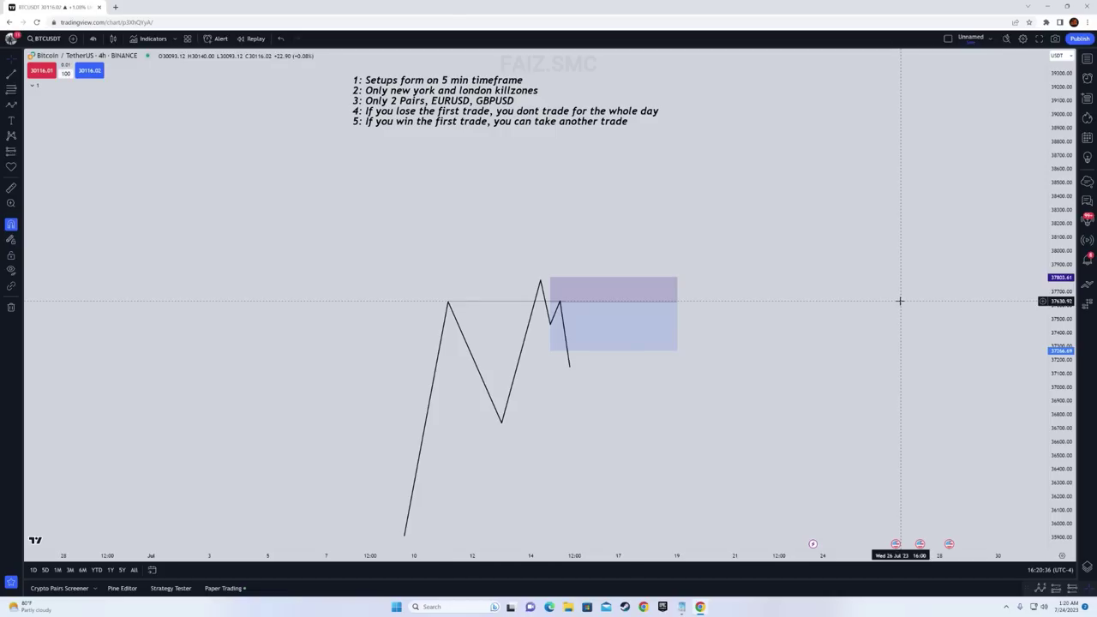
# Step: Shorten the short position so that its right edge ends at 17 July
pyautogui.moveTo(677, 301)
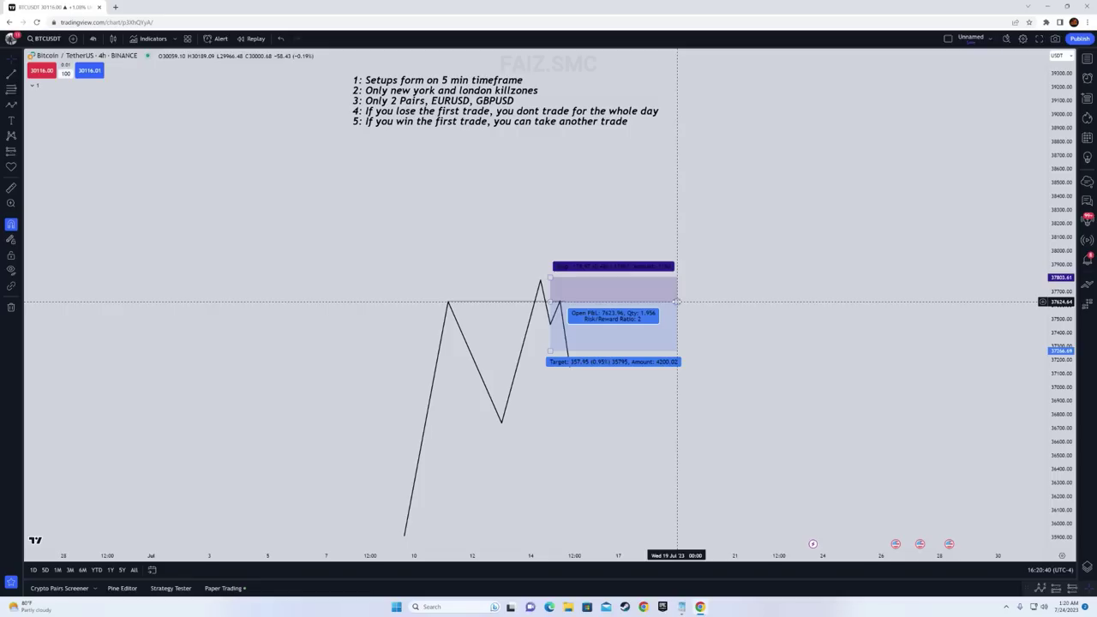
pyautogui.moveTo(677, 301); pyautogui.dragTo(619, 301)
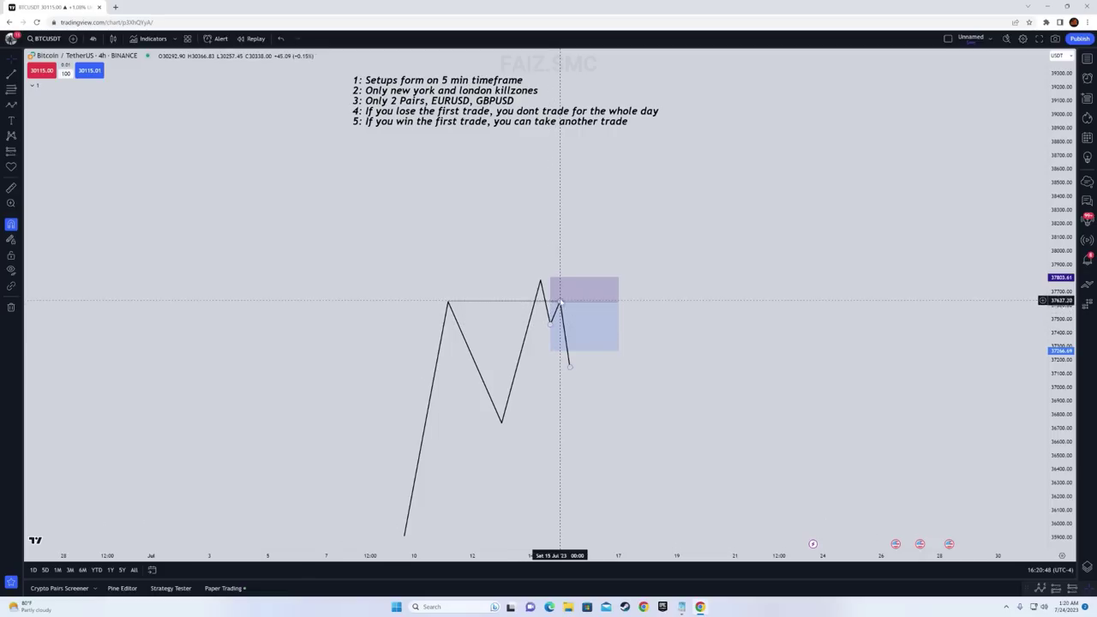
pyautogui.moveTo(598, 418); pyautogui.dragTo(635, 350)
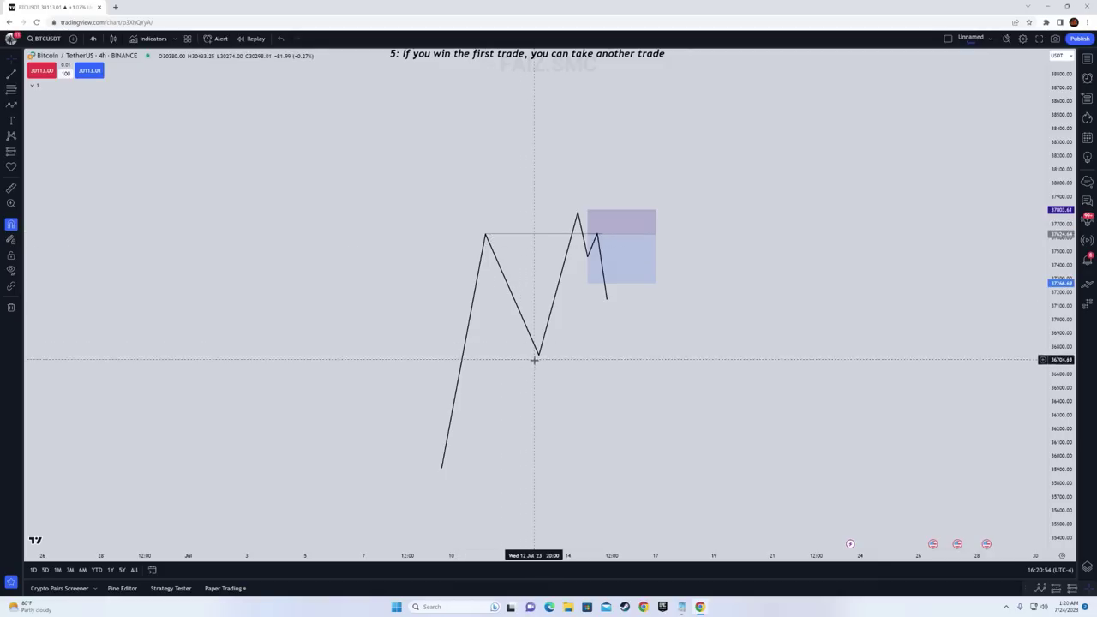
pyautogui.moveTo(630, 185); pyautogui.dragTo(623, 272)
pyautogui.moveTo(1056, 353); pyautogui.dragTo(1056, 424)
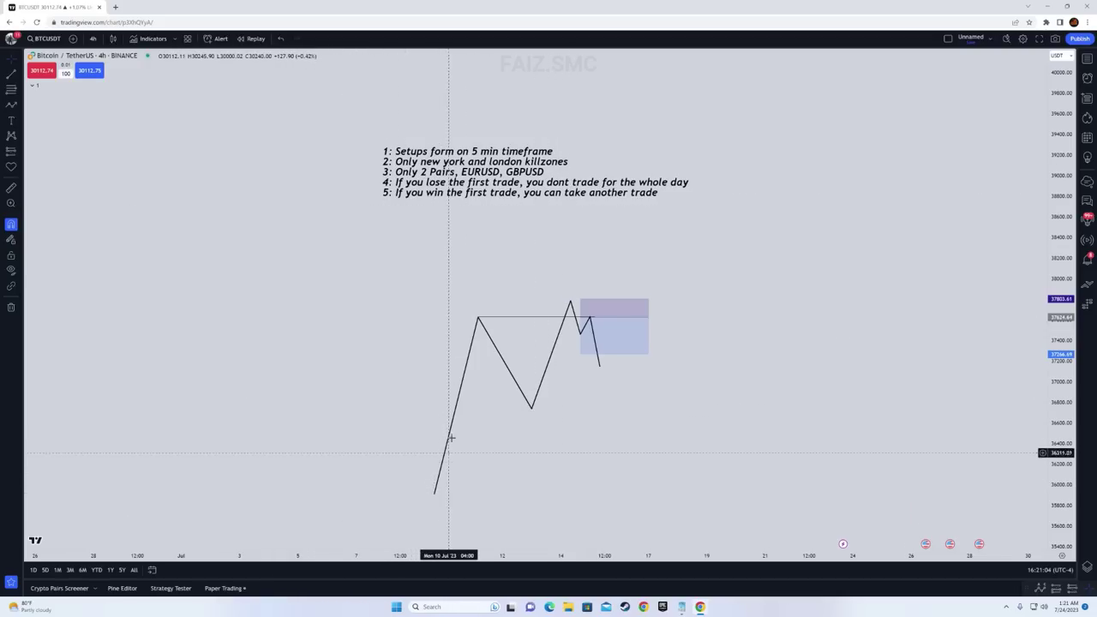
pyautogui.click(637, 355)
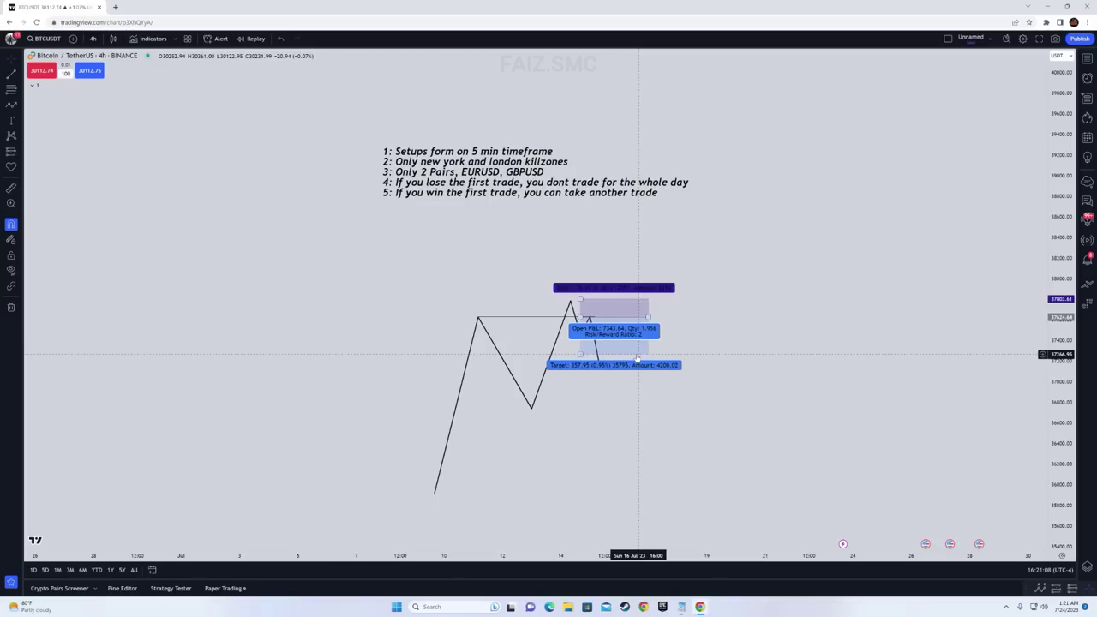
pyautogui.click(668, 343)
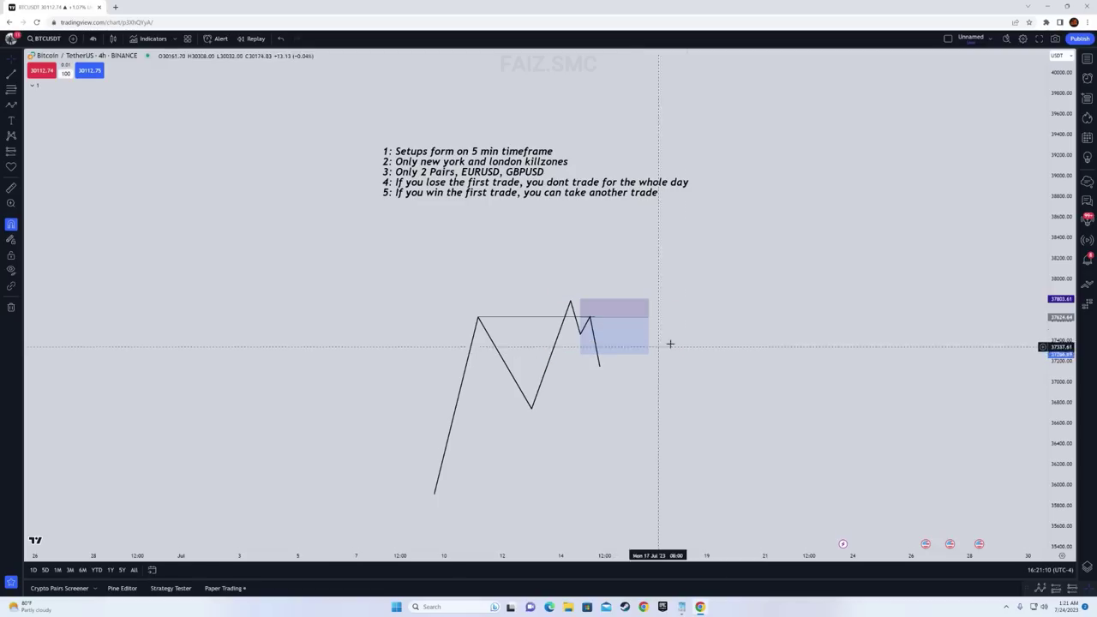
# Step: Draw a path beside the short setup falling from about 37750 to 36380, rising to about 36800 and dropping to about 36215
pyautogui.moveTo(740, 328)
pyautogui.mouseDown()
pyautogui.moveTo(570, 338)
pyautogui.moveTo(505, 322)
pyautogui.mouseUp()
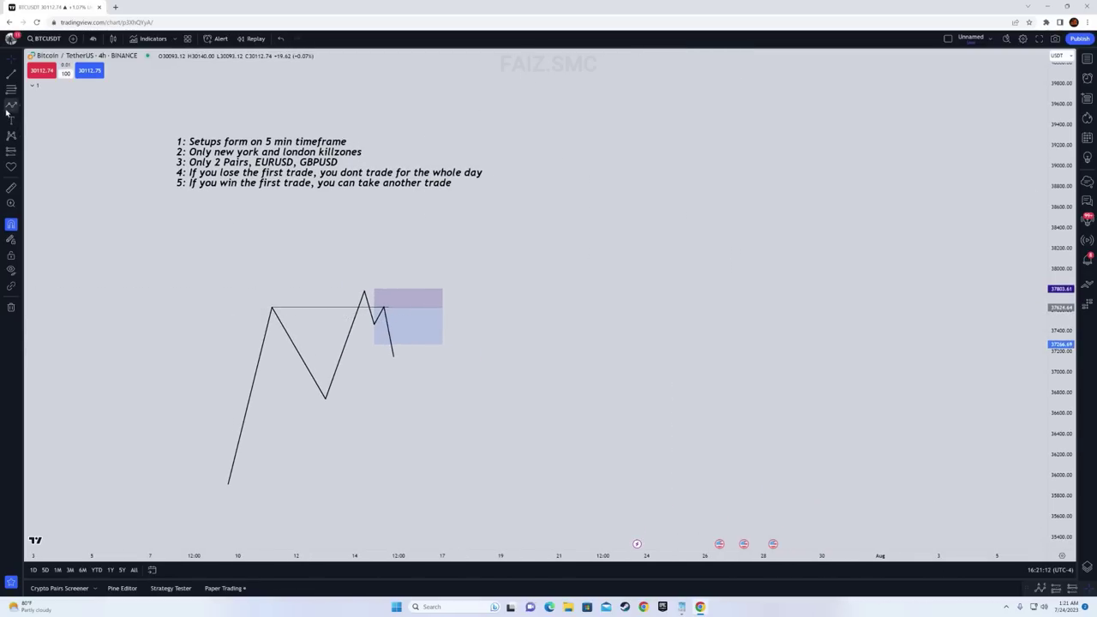
pyautogui.click(6, 111)
pyautogui.click(540, 295)
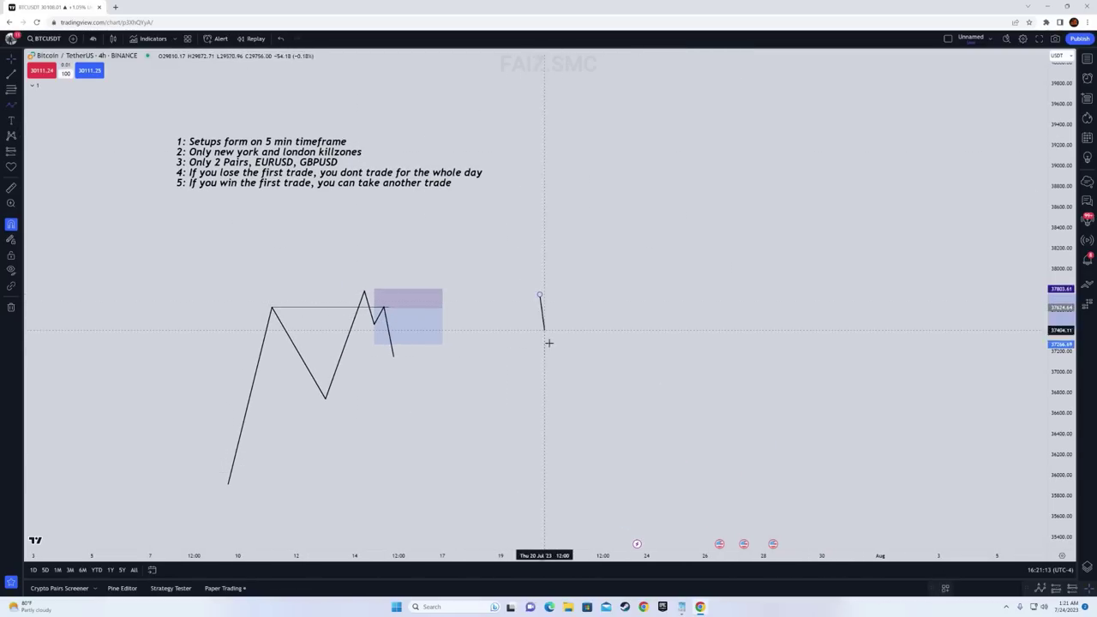
pyautogui.click(599, 437)
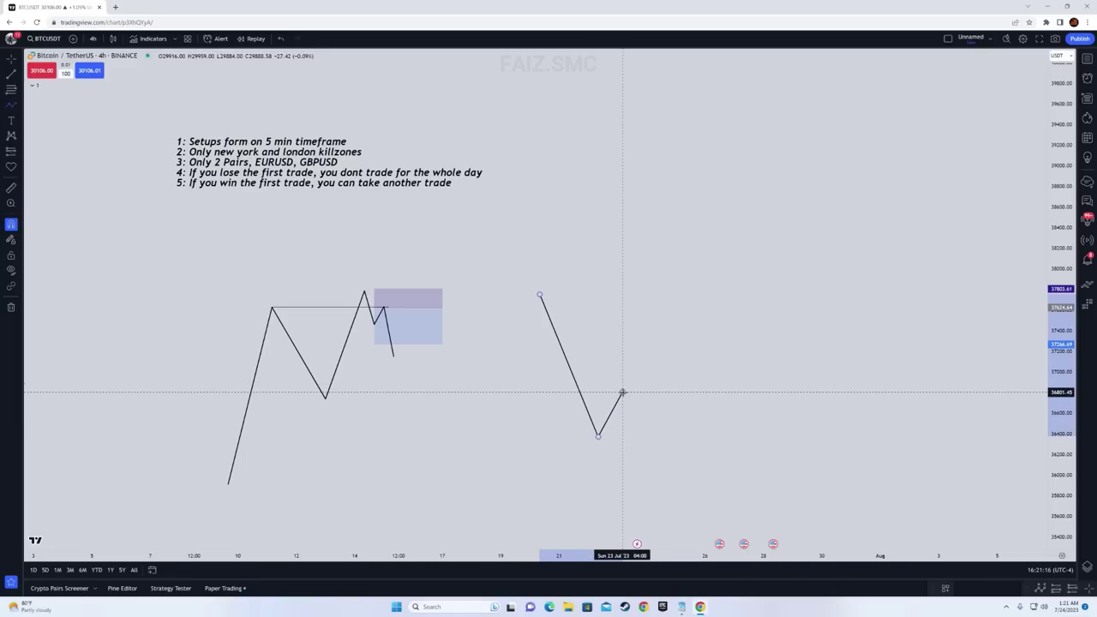
pyautogui.click(622, 392)
pyautogui.doubleClick(641, 452)
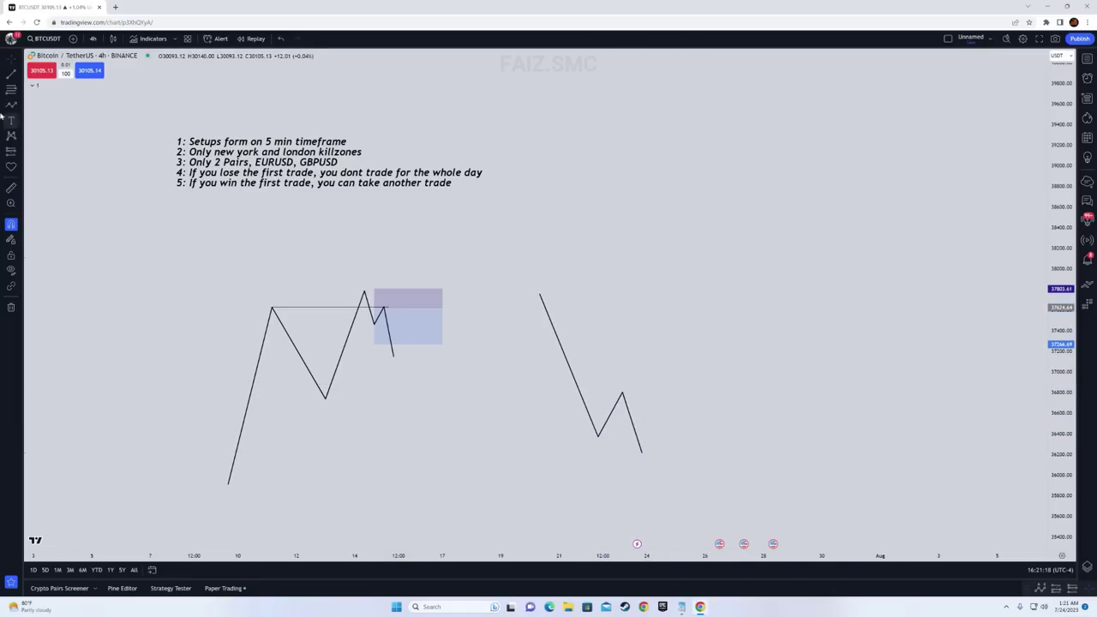
# Step: Draw a horizontal line from the first low at 36381.66 and a short rising path from the latest low, with the line extending past it
pyautogui.click(641, 435)
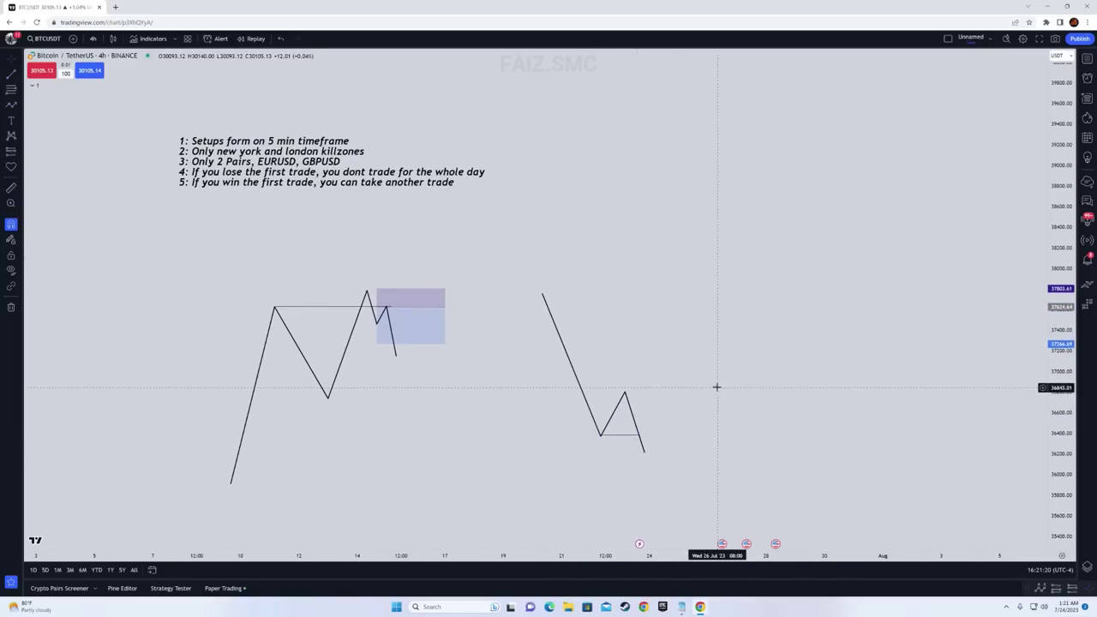
pyautogui.click(644, 452)
pyautogui.click(649, 422)
pyautogui.moveTo(640, 435); pyautogui.dragTo(664, 435)
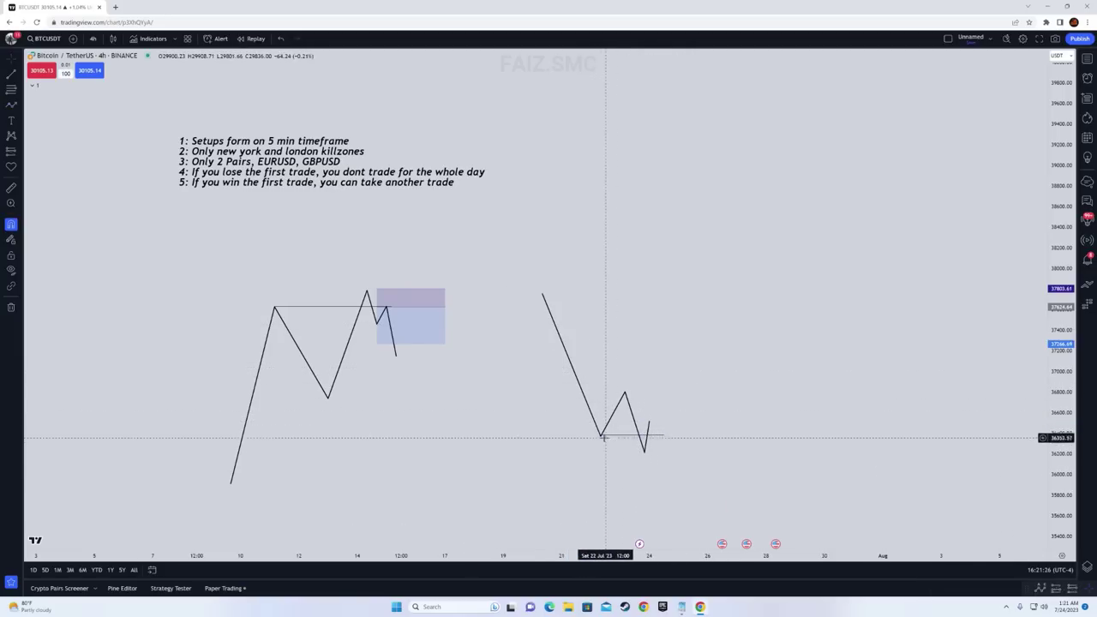
# Step: Place a long position on the new horizontal line with entry at 36381.66 and stop at about 36186 below the latest low
pyautogui.click(19, 106)
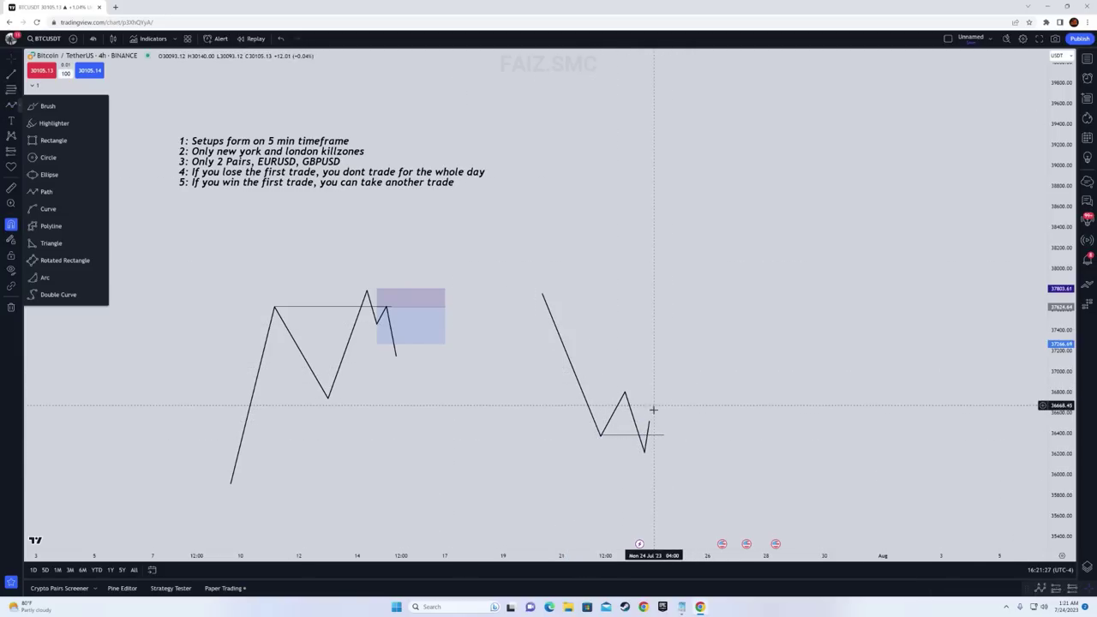
pyautogui.click(706, 330)
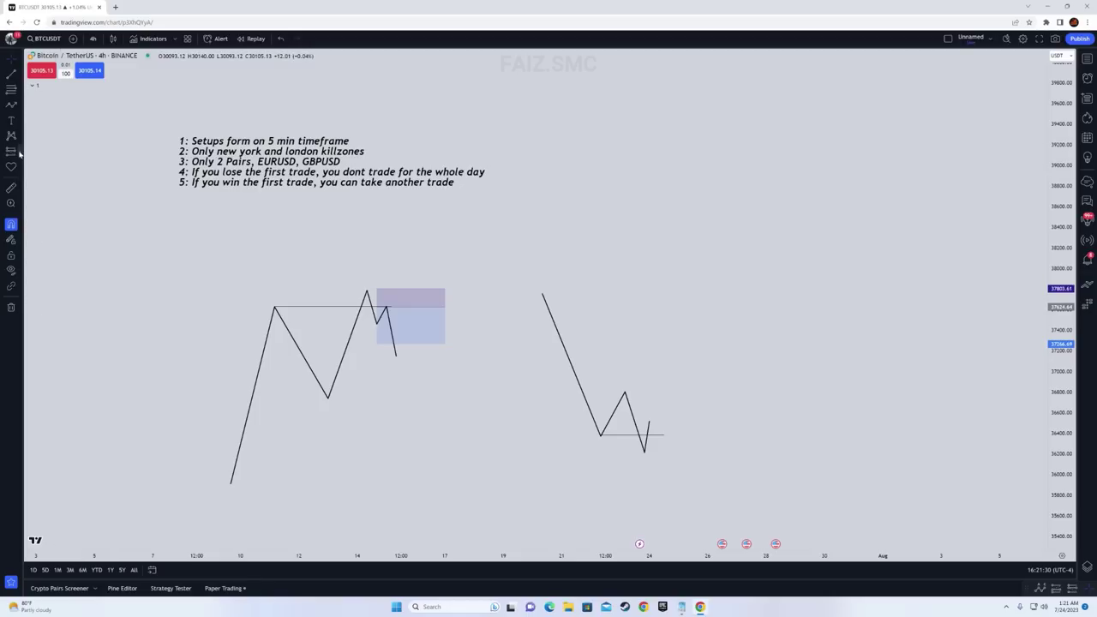
pyautogui.click(12, 151)
pyautogui.click(51, 152)
pyautogui.click(651, 435)
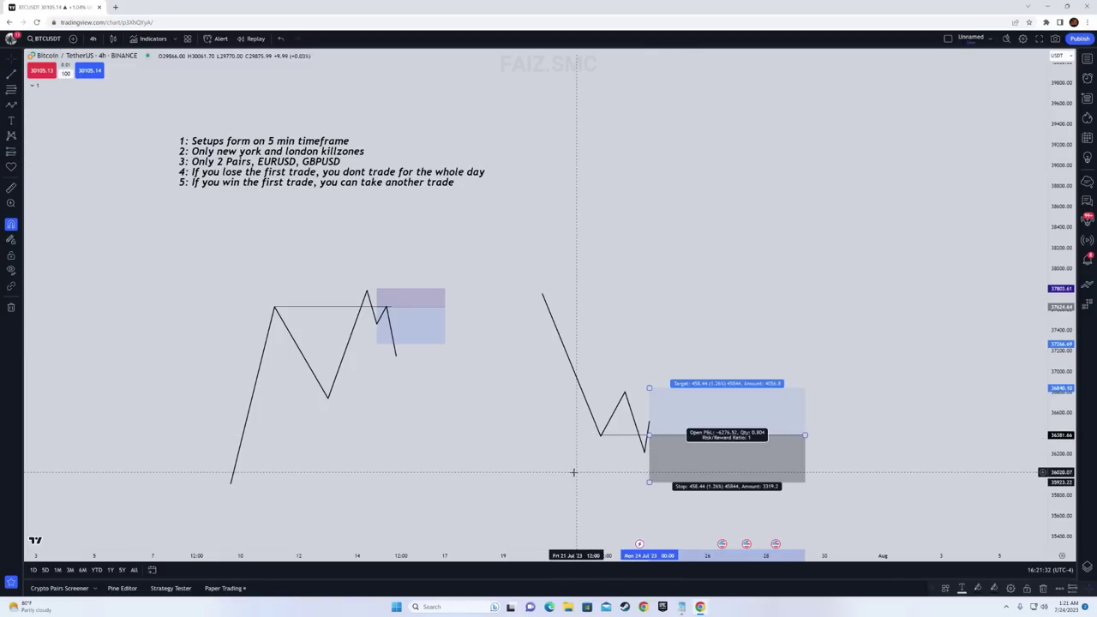
pyautogui.moveTo(652, 482); pyautogui.dragTo(665, 456)
pyautogui.click(656, 475)
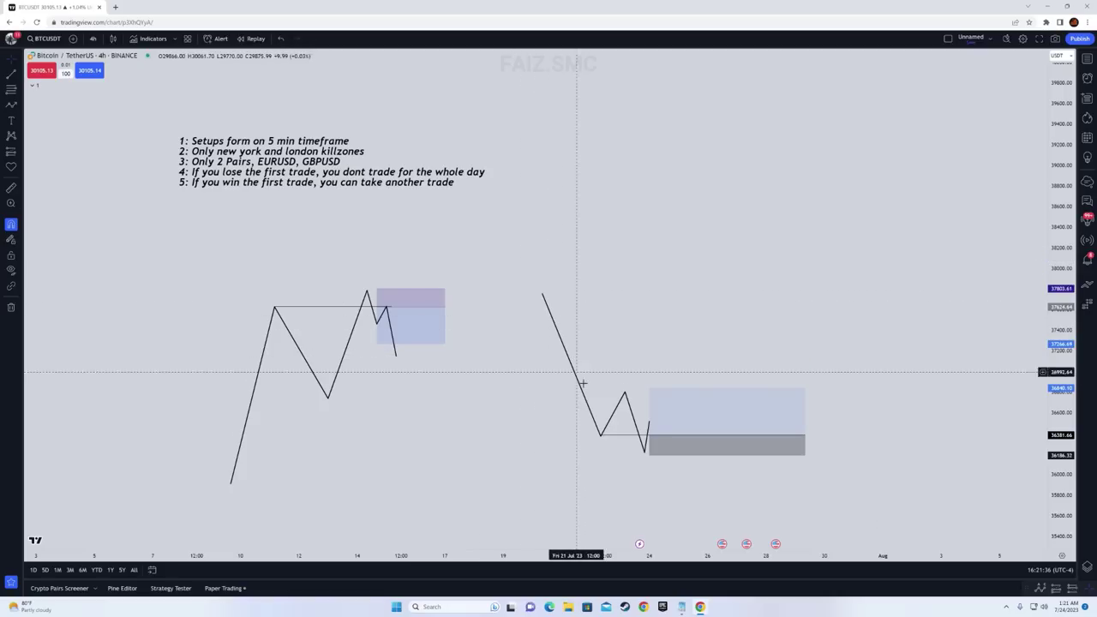
# Step: Set the long position's target to about 36772 and shorten its right edge to about 27 July
pyautogui.click(650, 390)
pyautogui.moveTo(650, 390); pyautogui.dragTo(650, 395)
pyautogui.moveTo(790, 464); pyautogui.dragTo(757, 382)
pyautogui.click(669, 300)
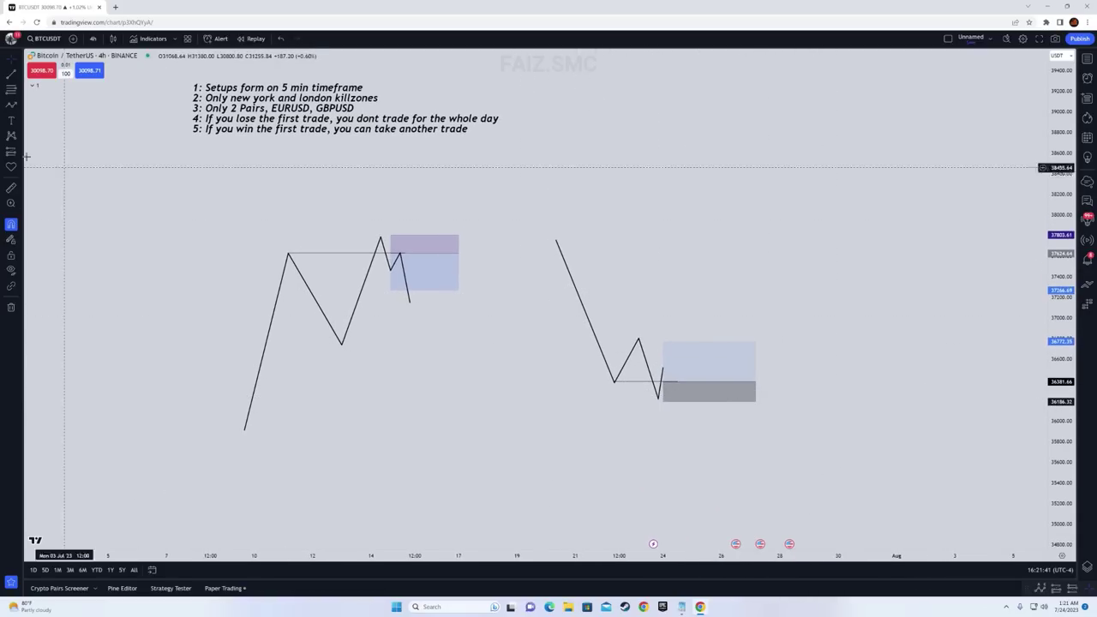
# Step: Draw a path continuing from the rising leg's end, retracing to the long entry and climbing past the target to about 36850
pyautogui.click(11, 105)
pyautogui.click(662, 368)
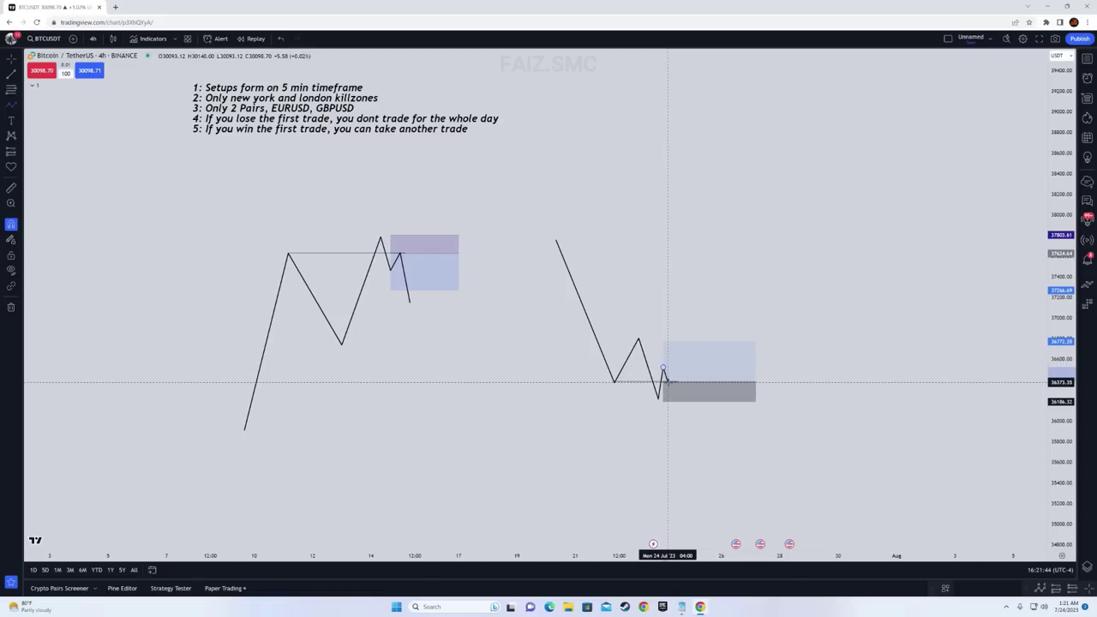
pyautogui.click(668, 381)
pyautogui.click(677, 332)
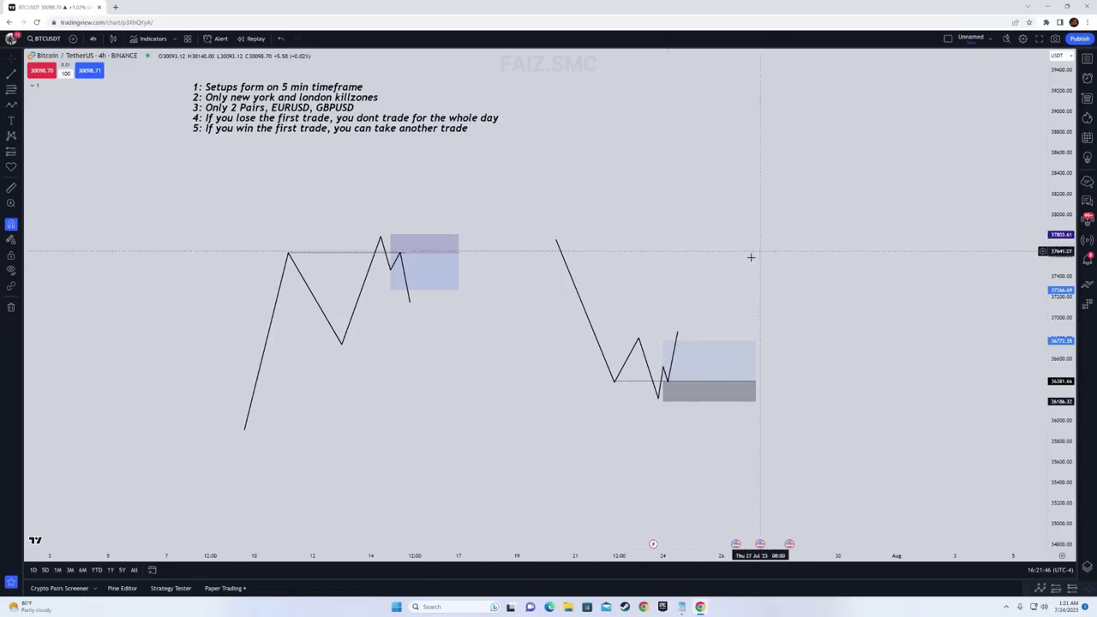
pyautogui.click(673, 373)
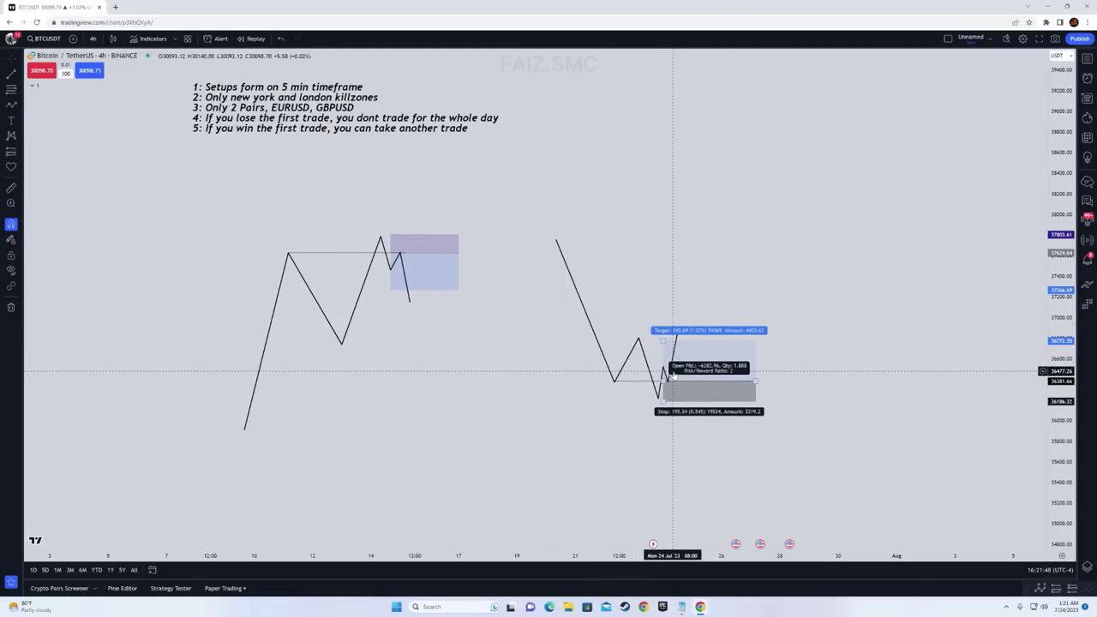
# Step: Draw a horizontal line from the short setup's low between the two highs, at about 36740, to 18 July
pyautogui.moveTo(657, 369); pyautogui.dragTo(588, 360)
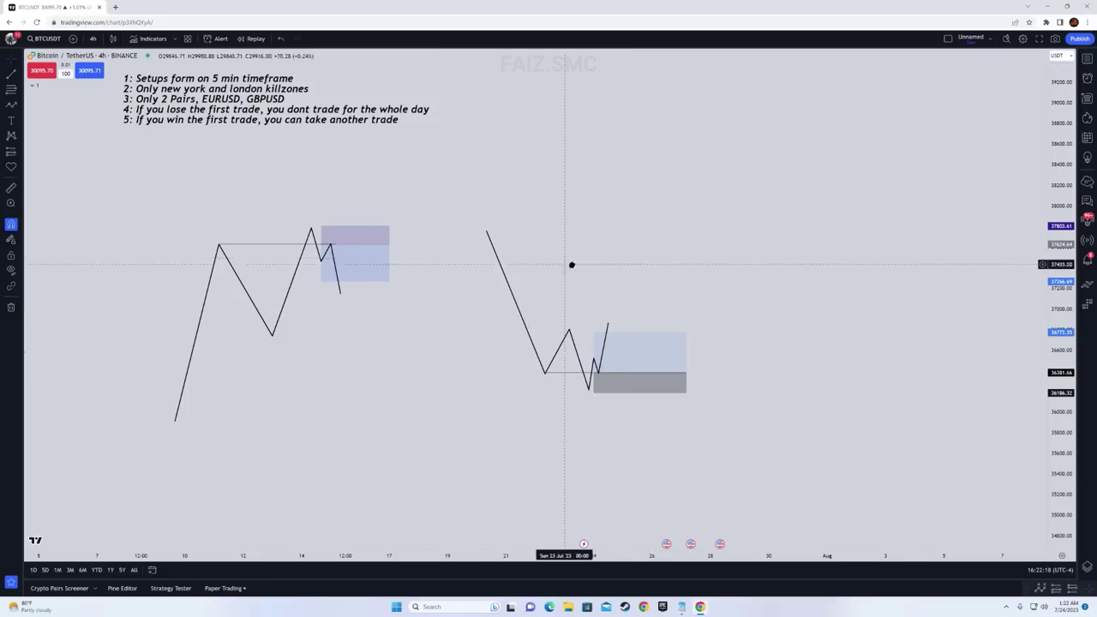
pyautogui.moveTo(569, 264); pyautogui.dragTo(706, 286)
pyautogui.moveTo(531, 396); pyautogui.dragTo(527, 448)
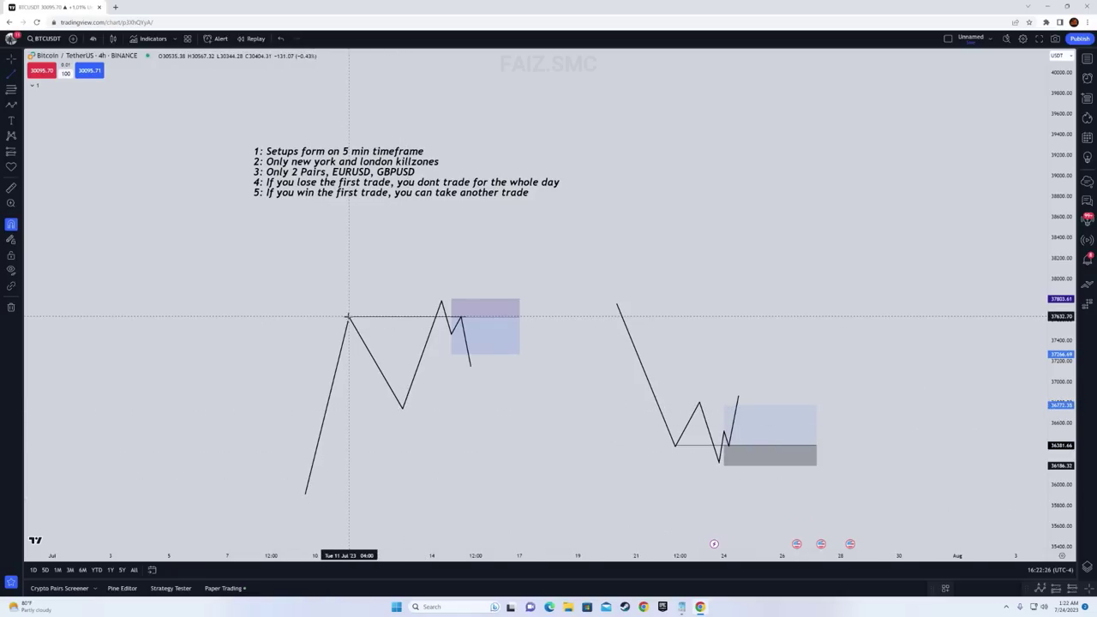
pyautogui.click(402, 408)
pyautogui.click(553, 408)
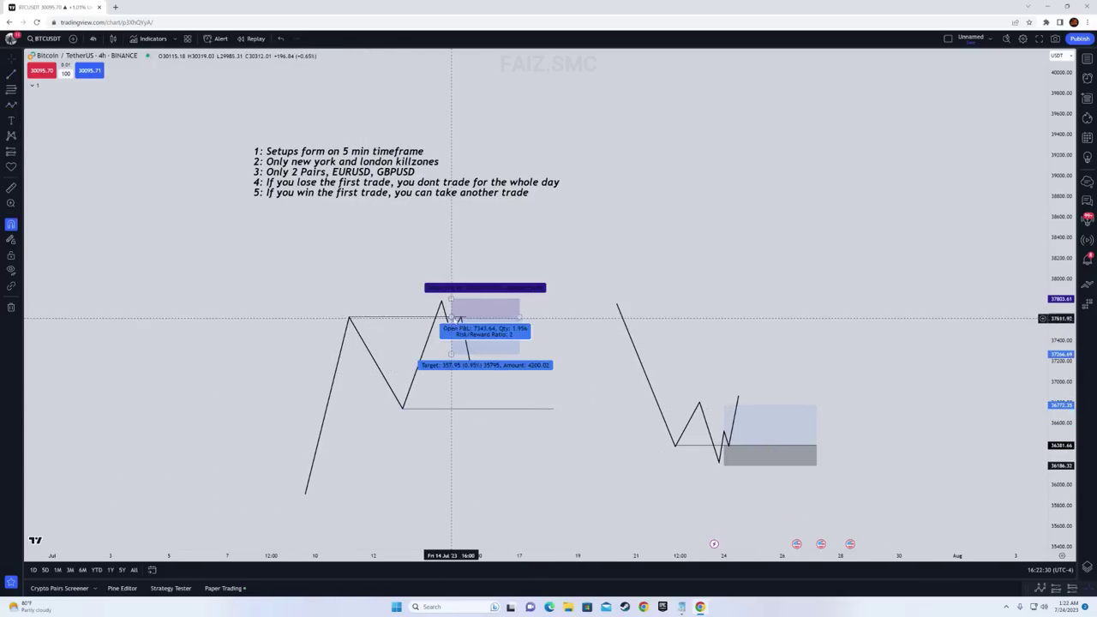
# Step: Lower the short path's retracement point to about 37400 and continue the path down through the low's line to about 36660
pyautogui.moveTo(461, 318); pyautogui.dragTo(456, 341)
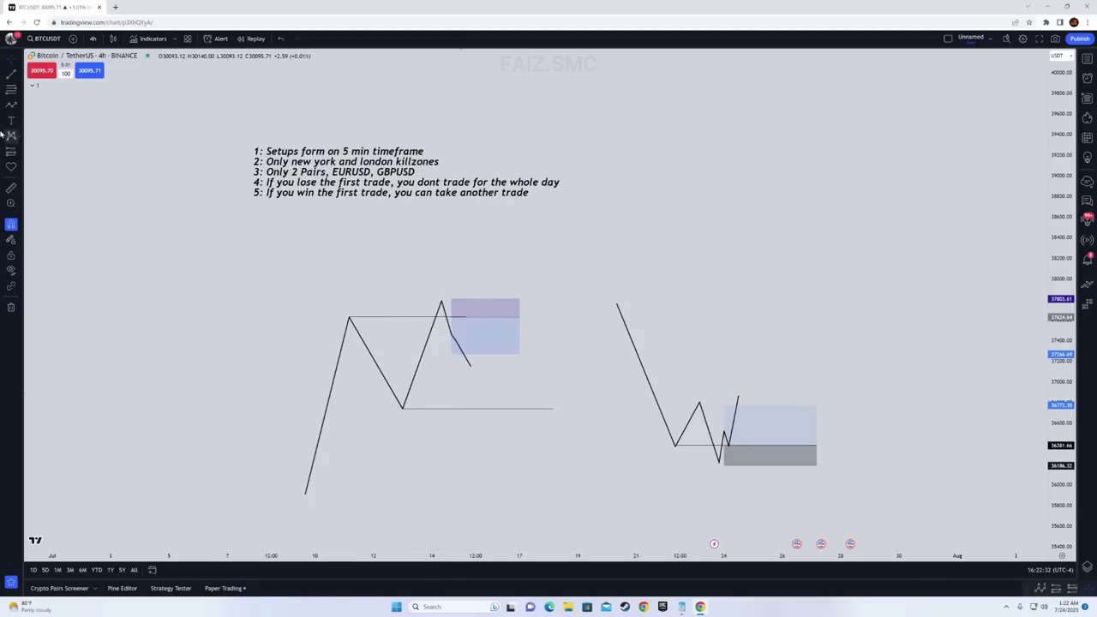
pyautogui.click(10, 107)
pyautogui.click(470, 365)
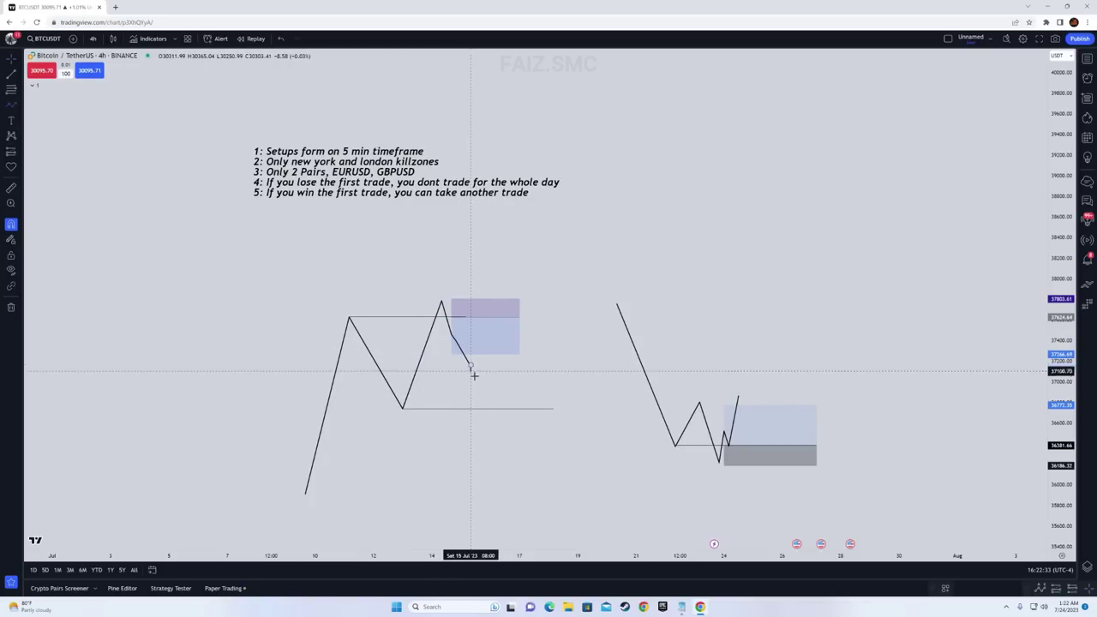
pyautogui.click(489, 416)
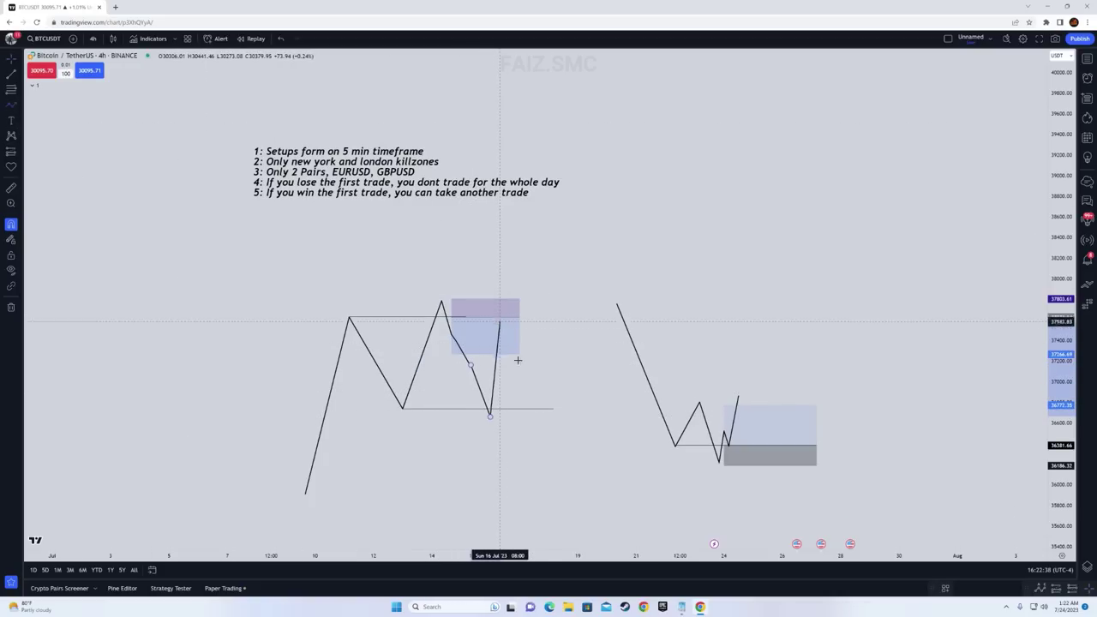
pyautogui.press('Escape')
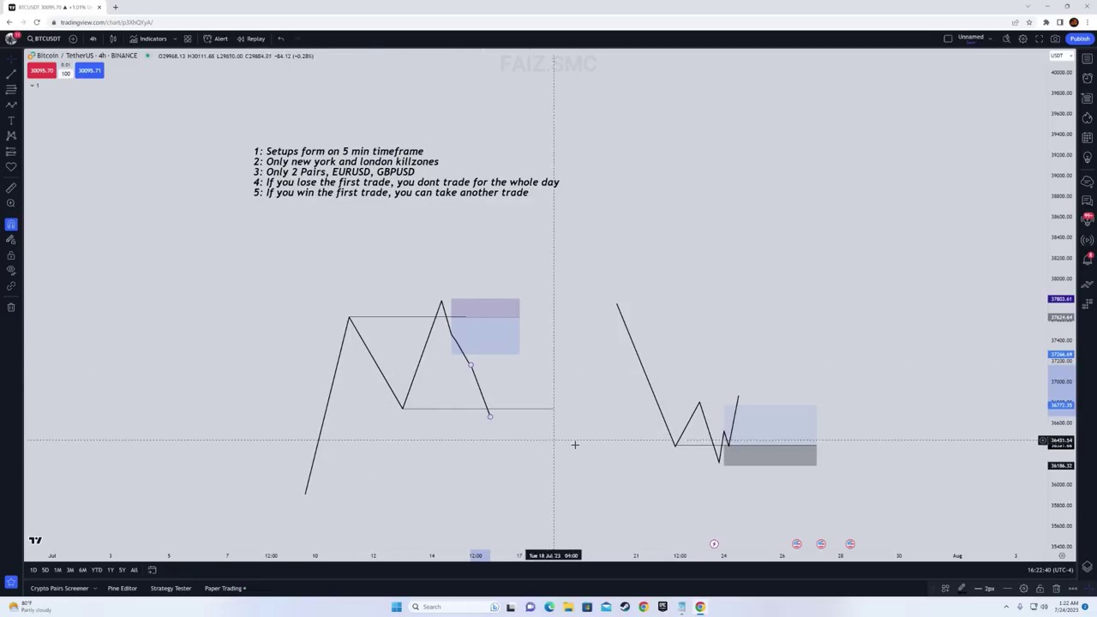
# Step: Raise the long path's retracement point to about 36550 and draw a horizontal line from the high between the two lows
pyautogui.moveTo(575, 444); pyautogui.dragTo(387, 368)
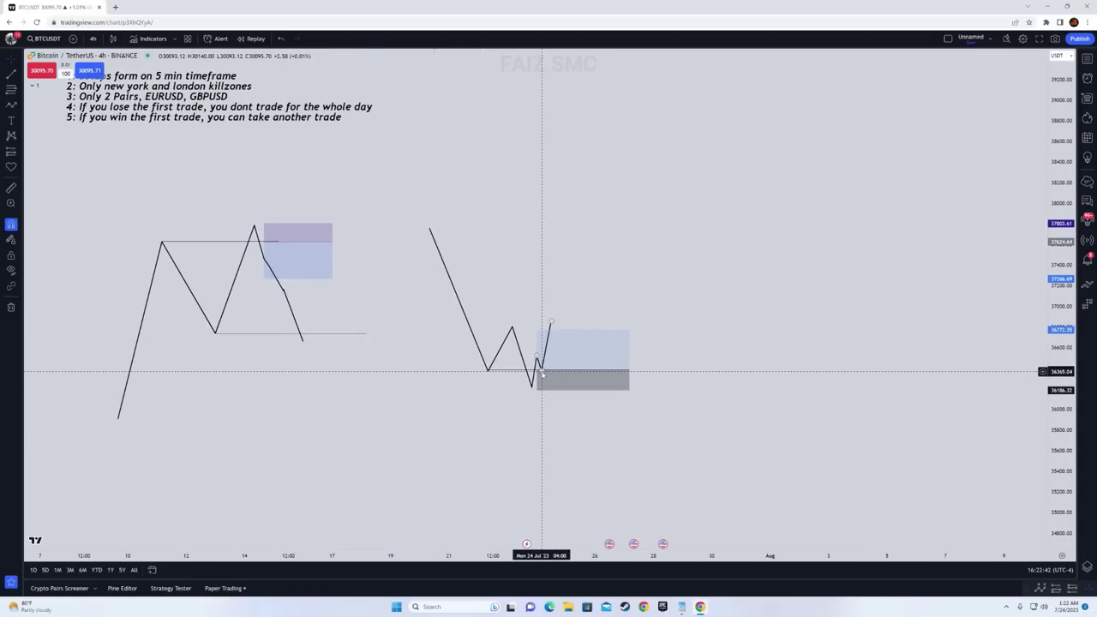
pyautogui.moveTo(542, 371); pyautogui.dragTo(537, 353)
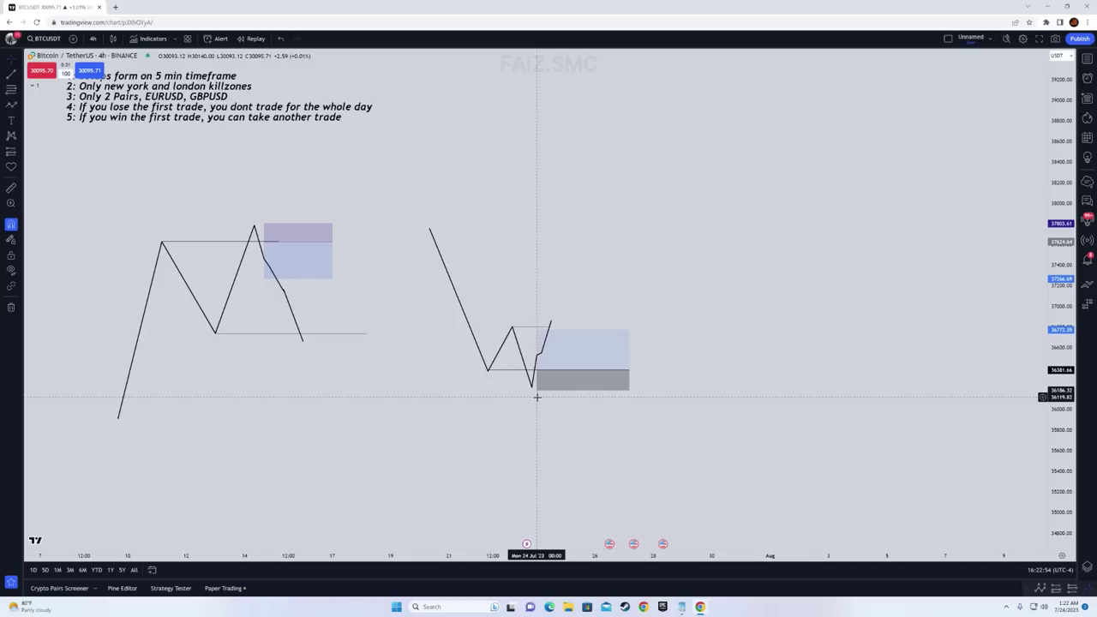
# Step: Try bending the short setup's final falling leg upward, and remove that leg from the chart
pyautogui.moveTo(537, 396); pyautogui.dragTo(718, 514)
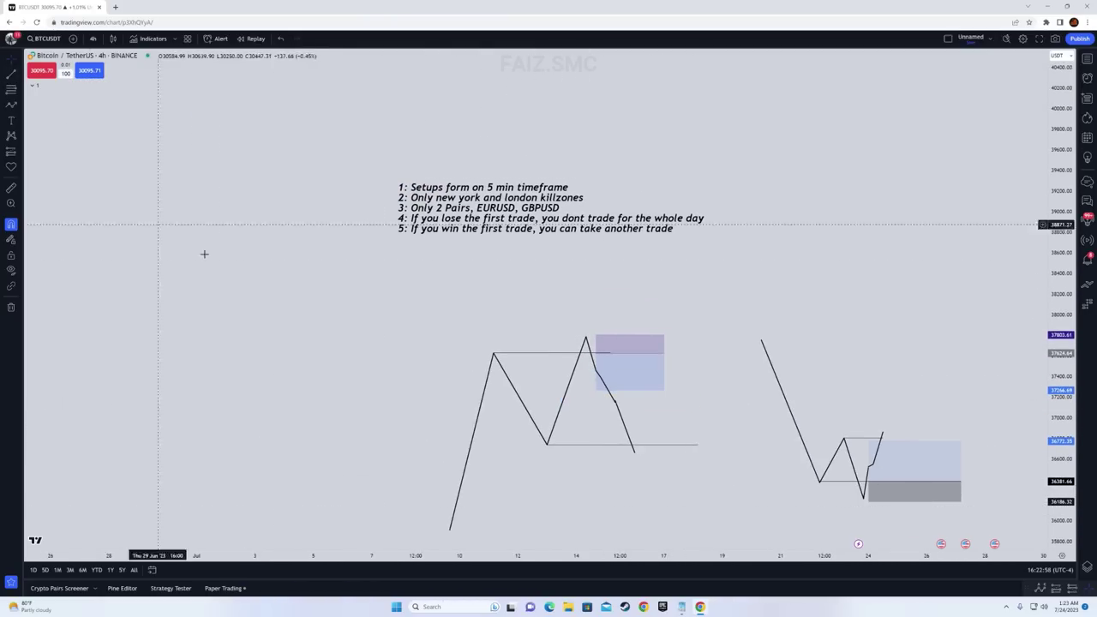
pyautogui.click(639, 336)
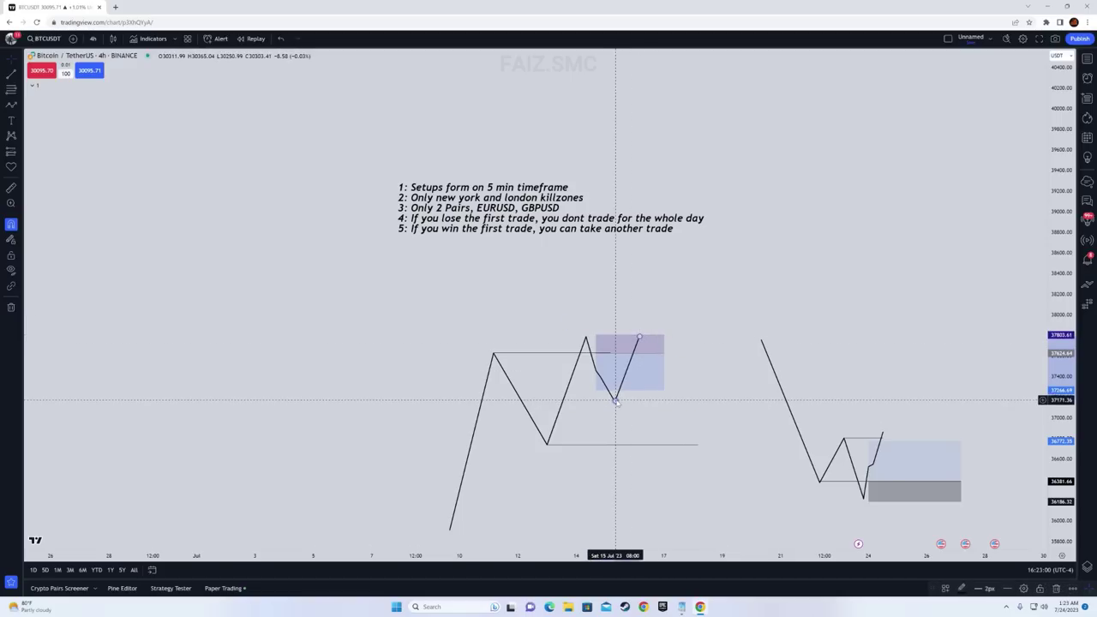
pyautogui.moveTo(615, 401)
pyautogui.mouseDown()
pyautogui.moveTo(606, 332)
pyautogui.moveTo(635, 315)
pyautogui.mouseUp()
pyautogui.rightClick(634, 315)
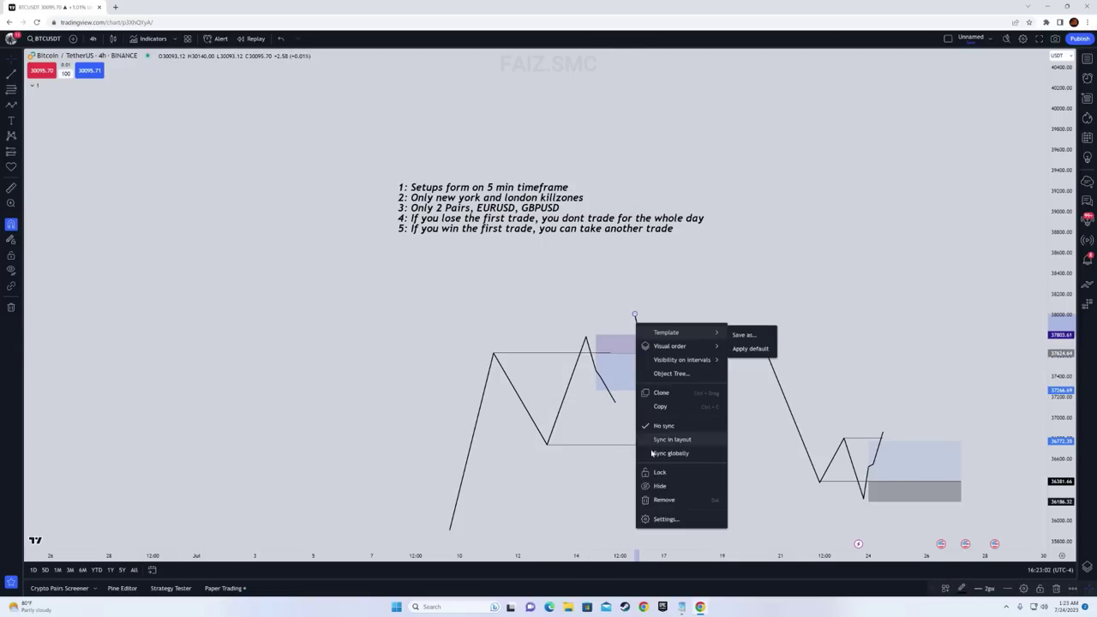
pyautogui.click(668, 504)
# Step: Remove the remaining falling paths of the short setup and raise its latest high to about 38560
pyautogui.moveTo(615, 402); pyautogui.dragTo(615, 335)
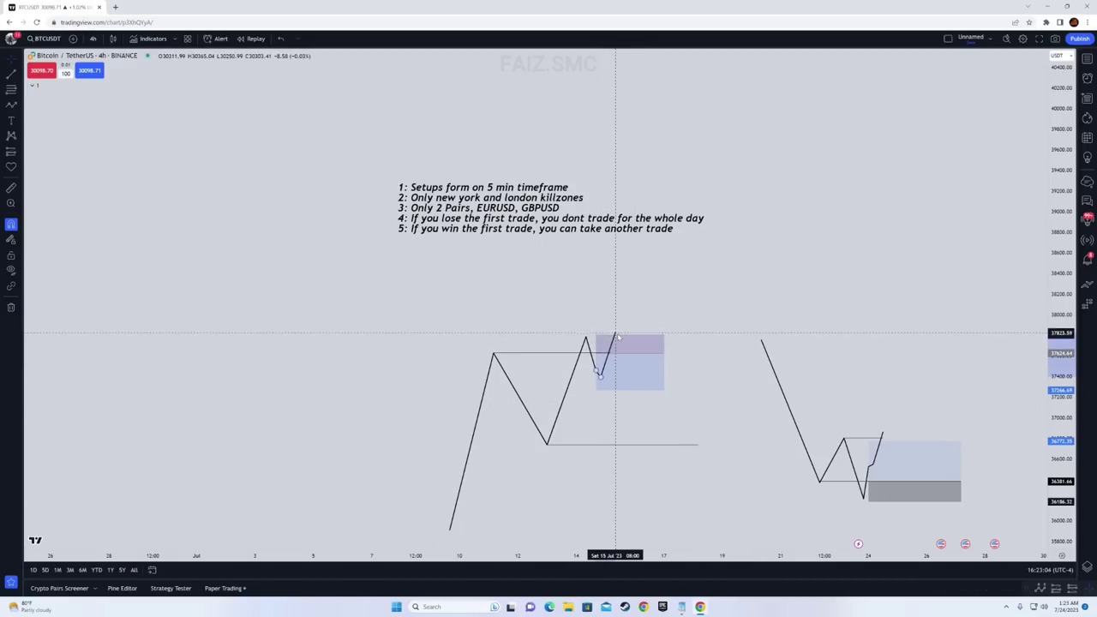
pyautogui.moveTo(600, 377); pyautogui.dragTo(615, 257)
pyautogui.rightClick(602, 334)
pyautogui.click(630, 502)
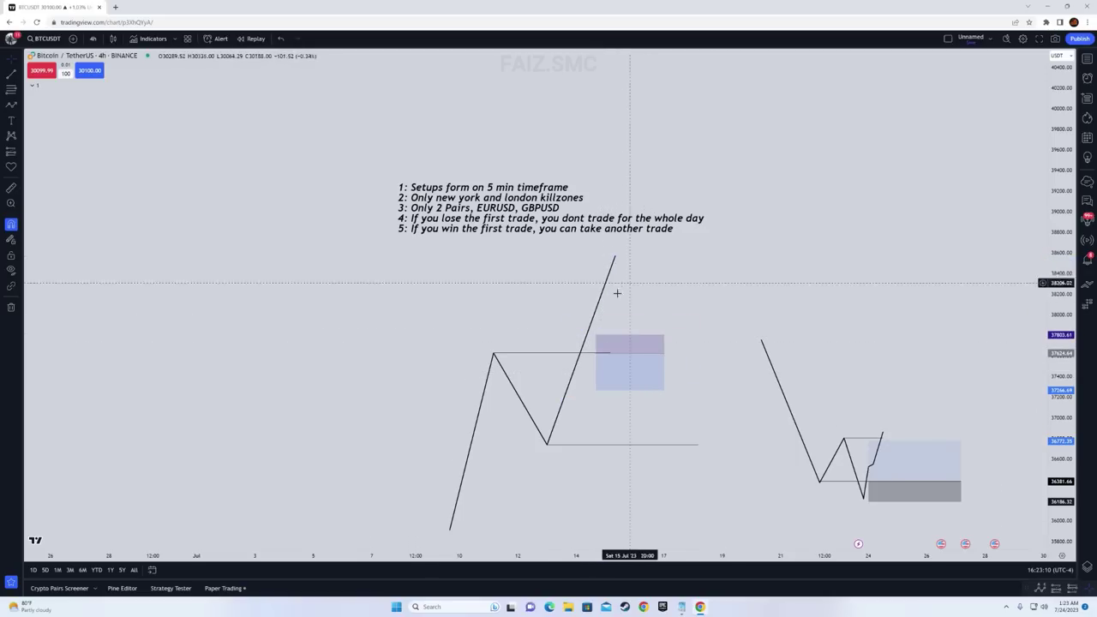
pyautogui.click(11, 104)
pyautogui.click(614, 257)
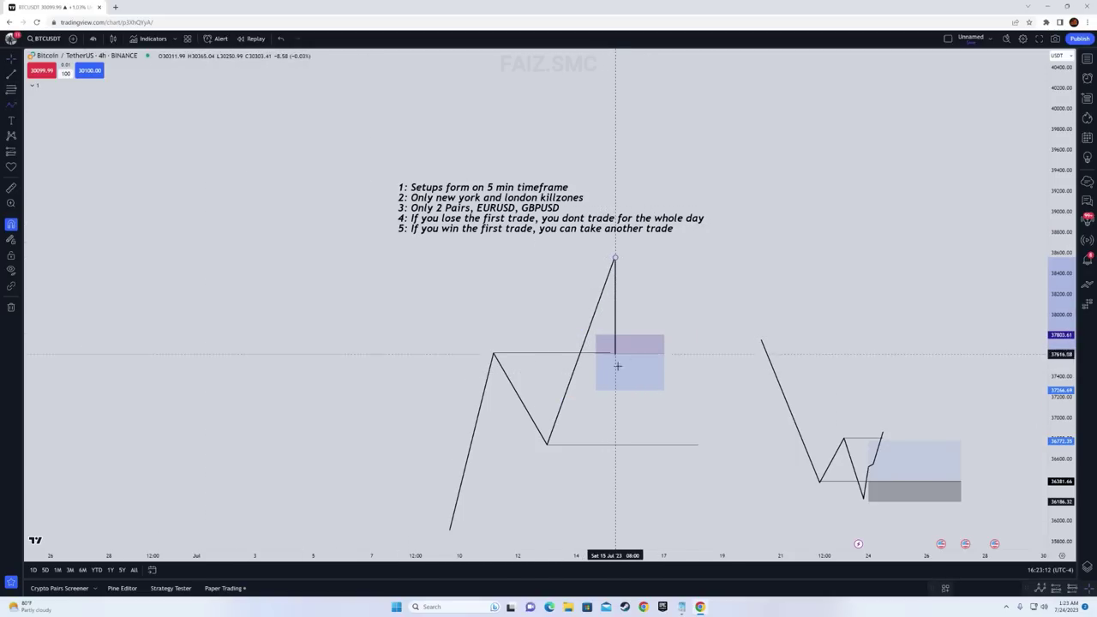
pyautogui.press('Escape')
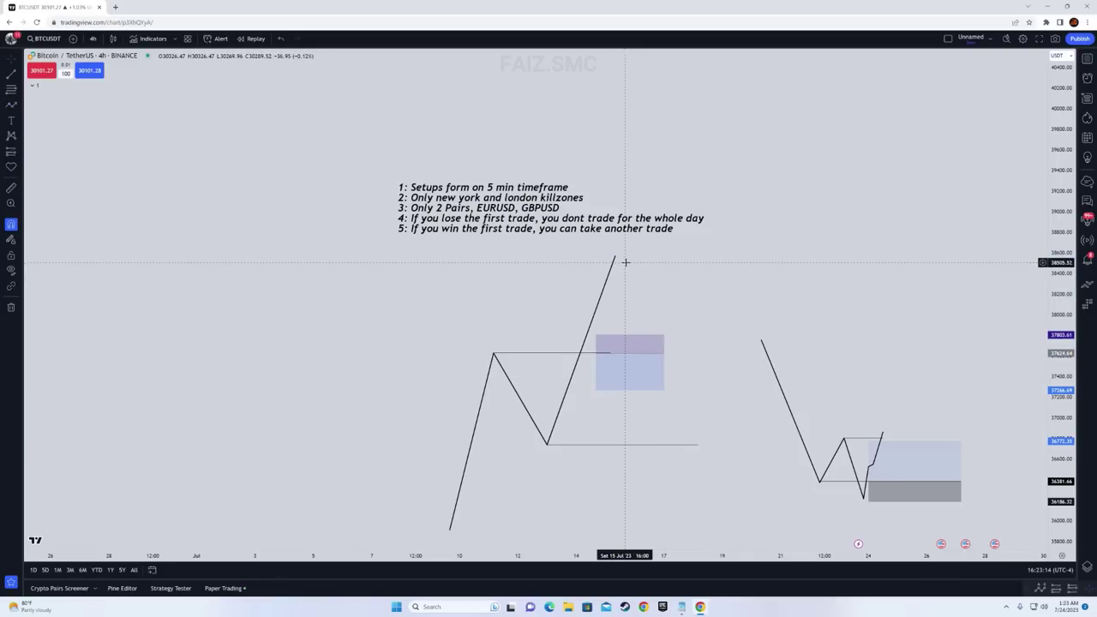
# Step: Lower the short path's latest high to about 37840, just before the short position box
pyautogui.moveTo(616, 257); pyautogui.dragTo(590, 316)
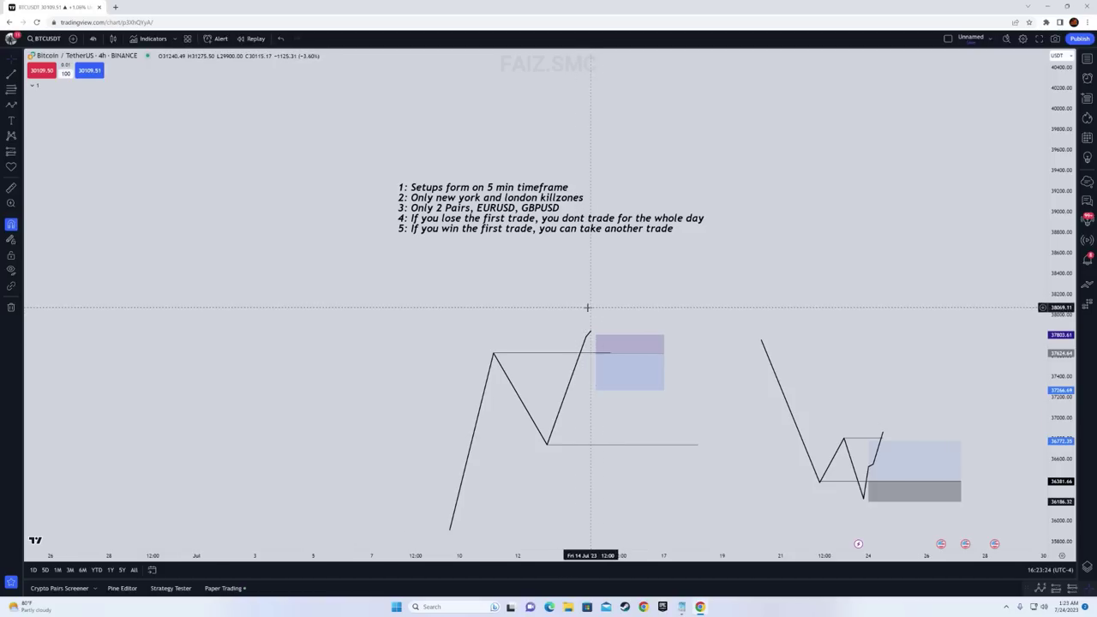
pyautogui.click(593, 337)
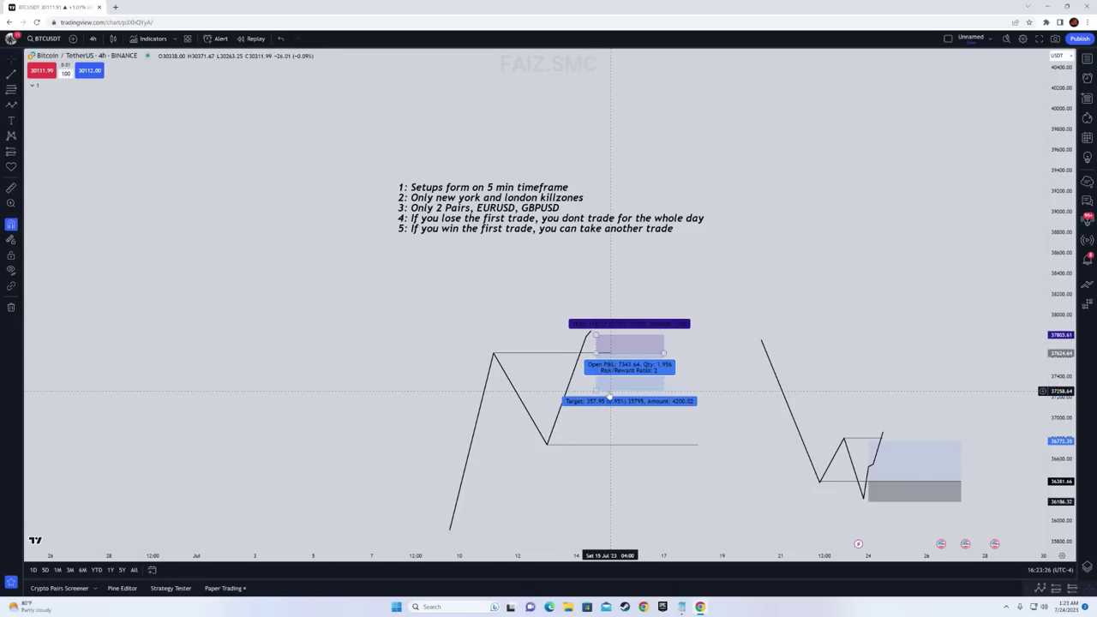
pyautogui.click(783, 323)
pyautogui.moveTo(847, 276); pyautogui.dragTo(753, 279)
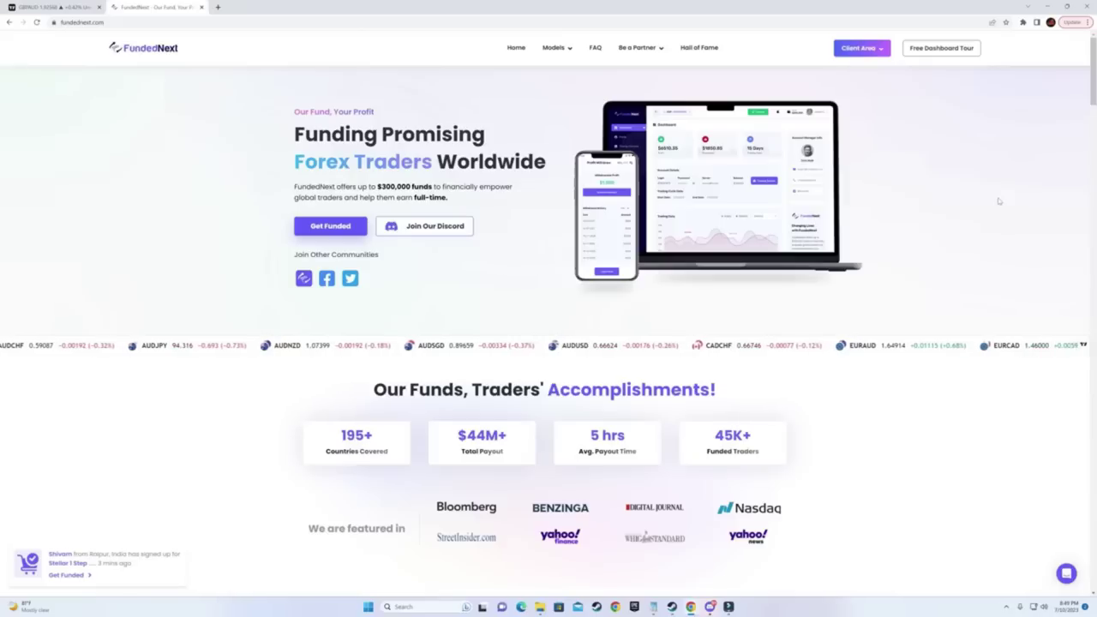
# Step: Switch to the FundedNext home page and examine its traders' accomplishments and the section on what makes FundedNext different
pyautogui.scroll(-2, 999, 201)
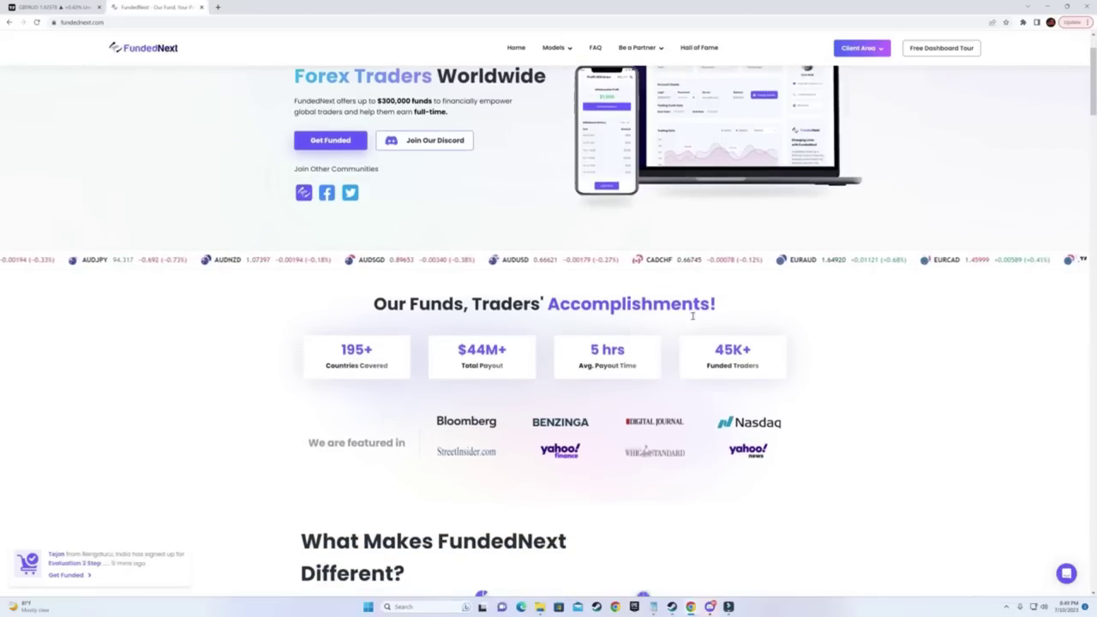
pyautogui.moveTo(374, 304); pyautogui.dragTo(760, 366)
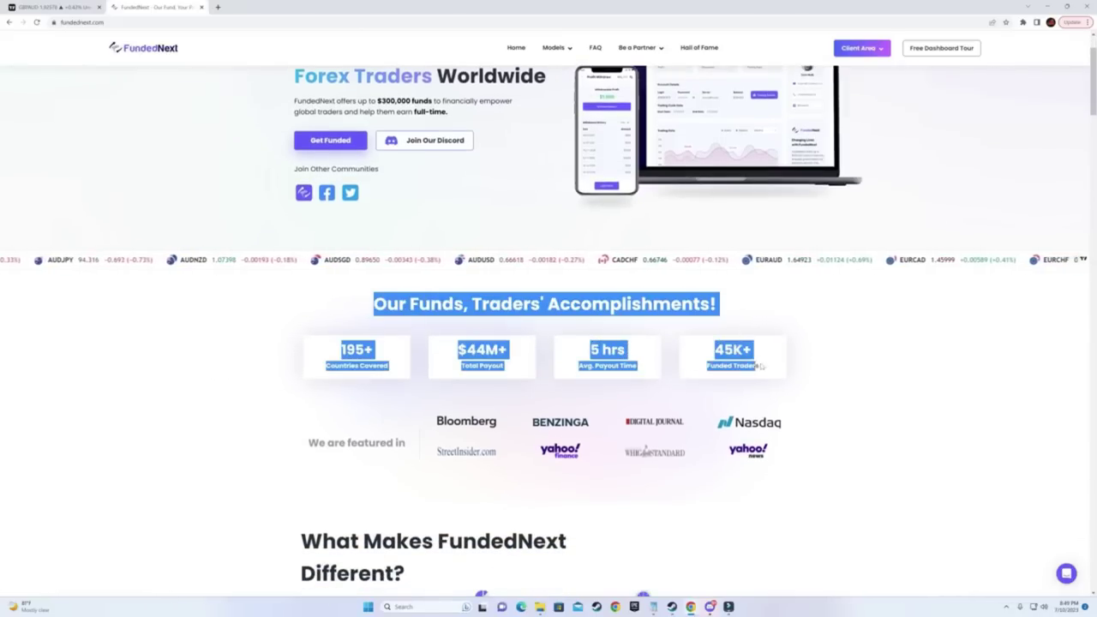
pyautogui.click(899, 404)
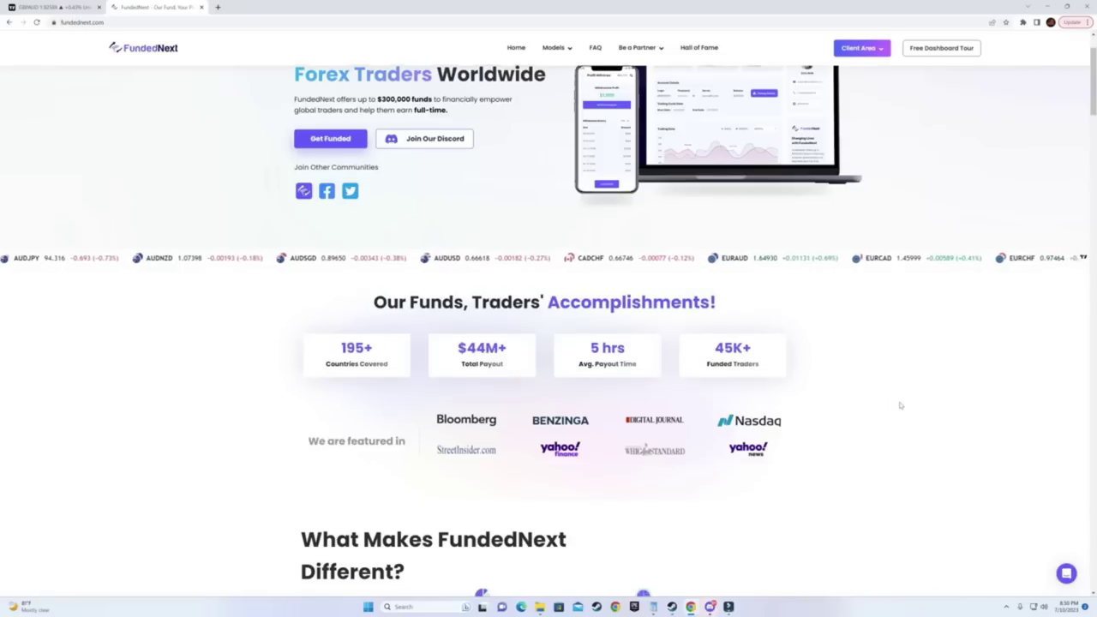
pyautogui.scroll(-4, 900, 404)
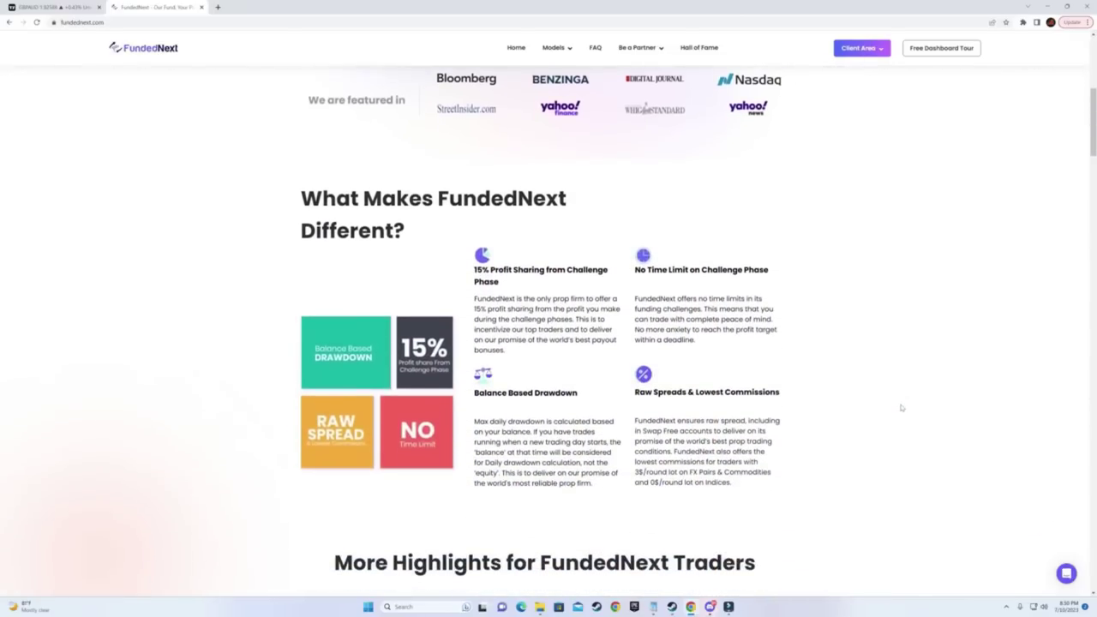
pyautogui.moveTo(299, 199); pyautogui.dragTo(417, 241)
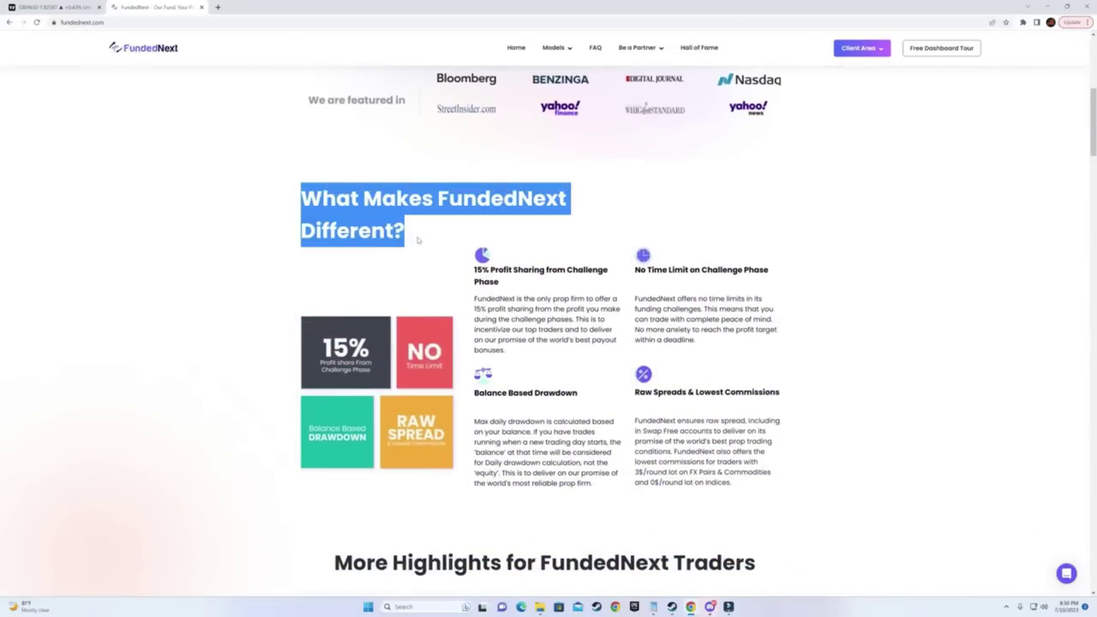
pyautogui.click(261, 208)
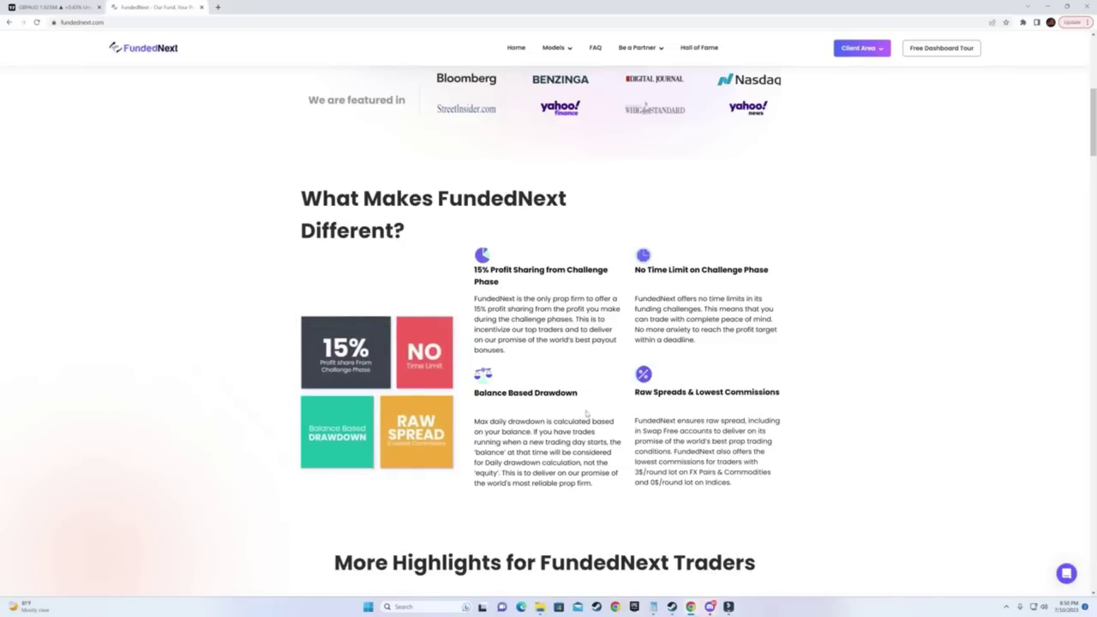
# Step: Look through FundedNext's trader highlights, competitive spreads and the Evaluation and Express funding models
pyautogui.scroll(-2, 531, 409)
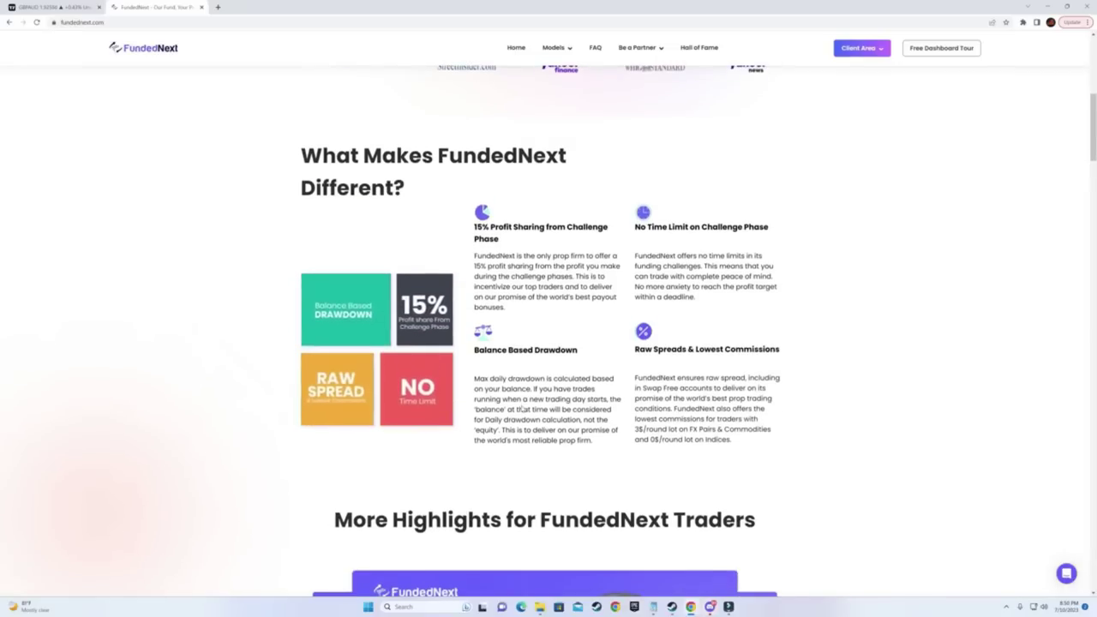
pyautogui.scroll(1, 522, 405)
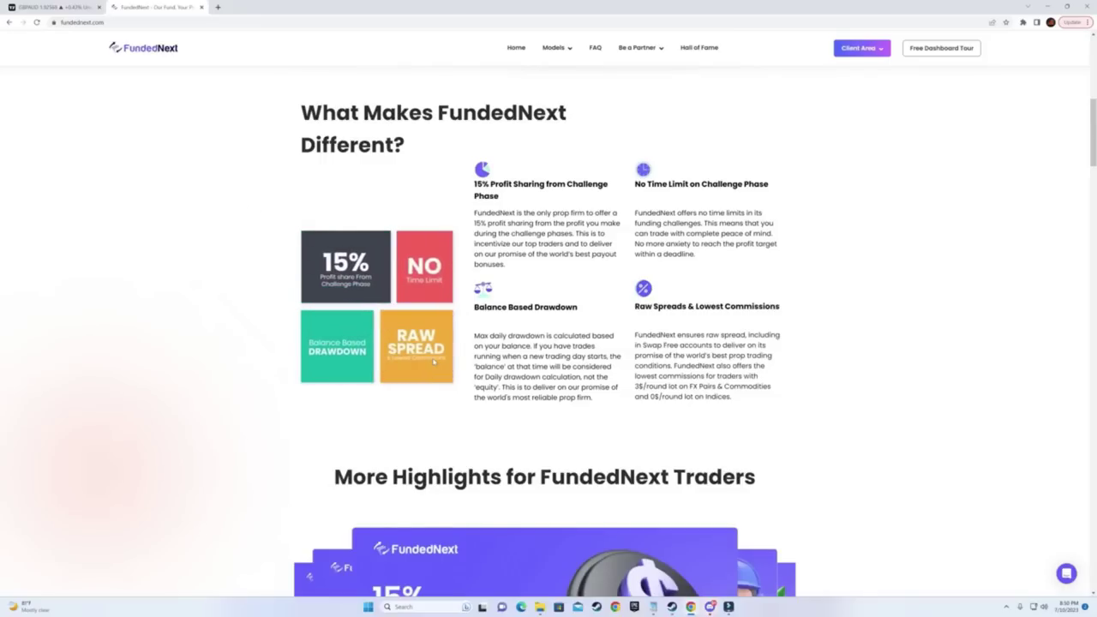
pyautogui.scroll(-3, 434, 363)
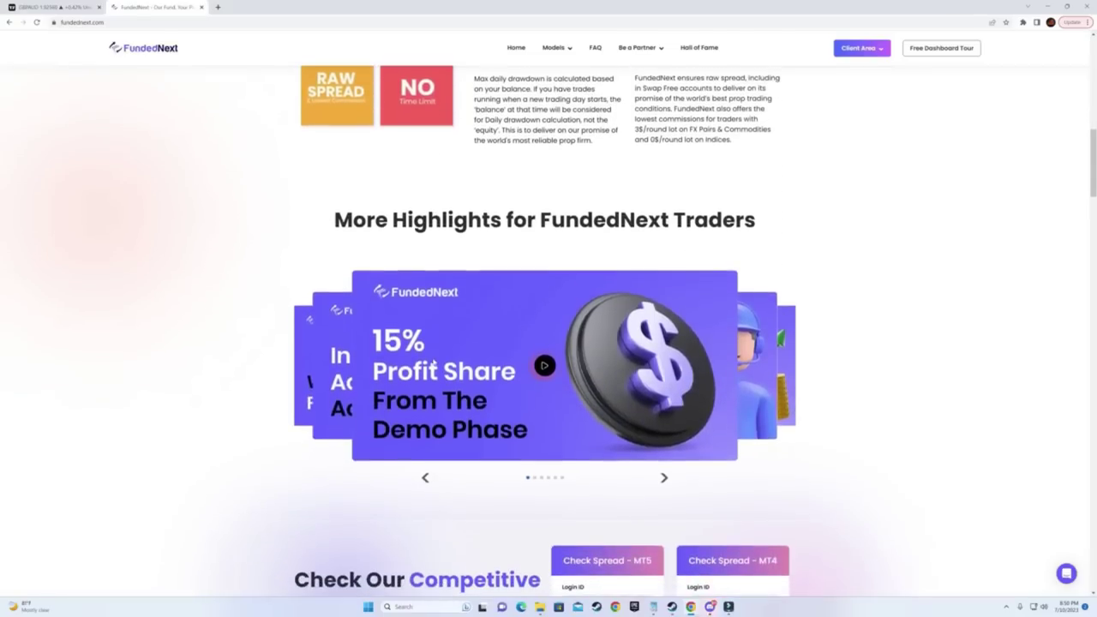
pyautogui.scroll(-5, 433, 363)
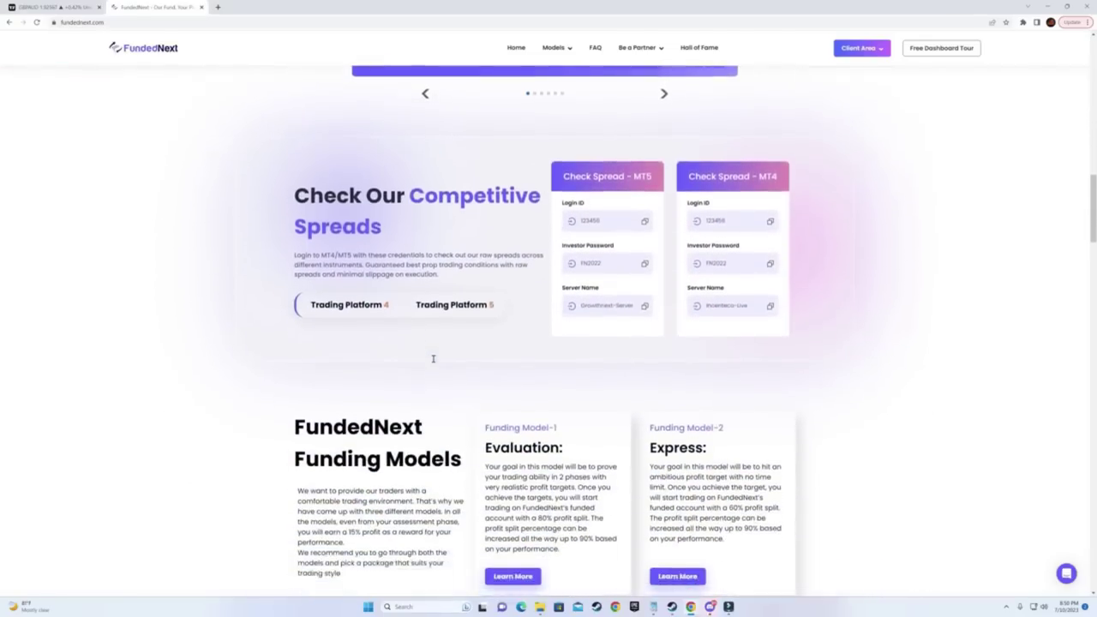
pyautogui.scroll(-3, 433, 358)
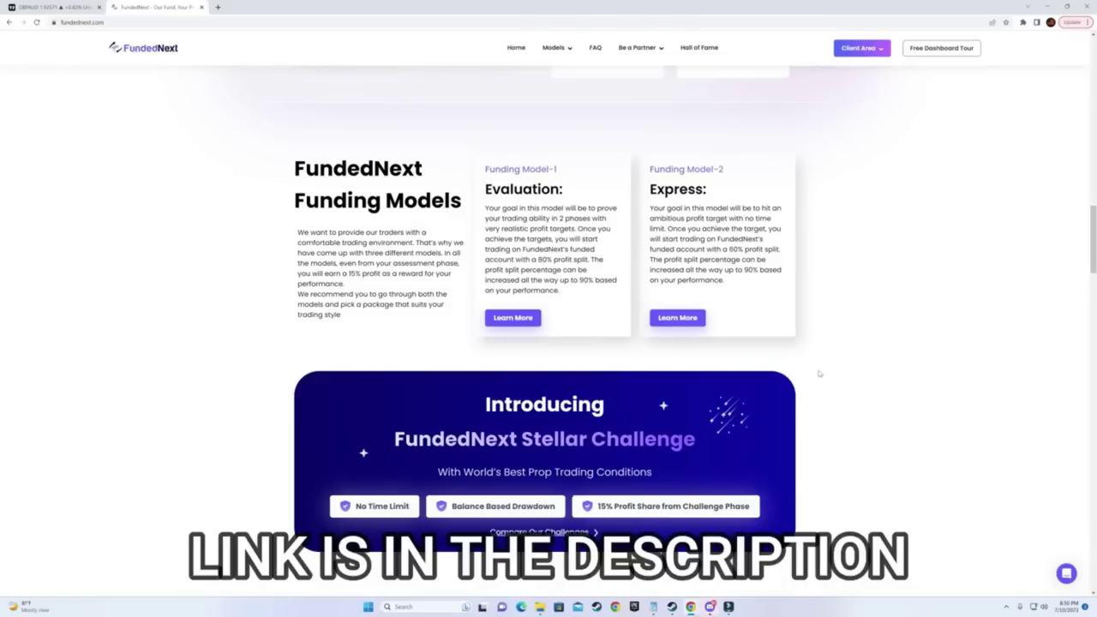
pyautogui.scroll(4, 774, 319)
pyautogui.scroll(10, 735, 409)
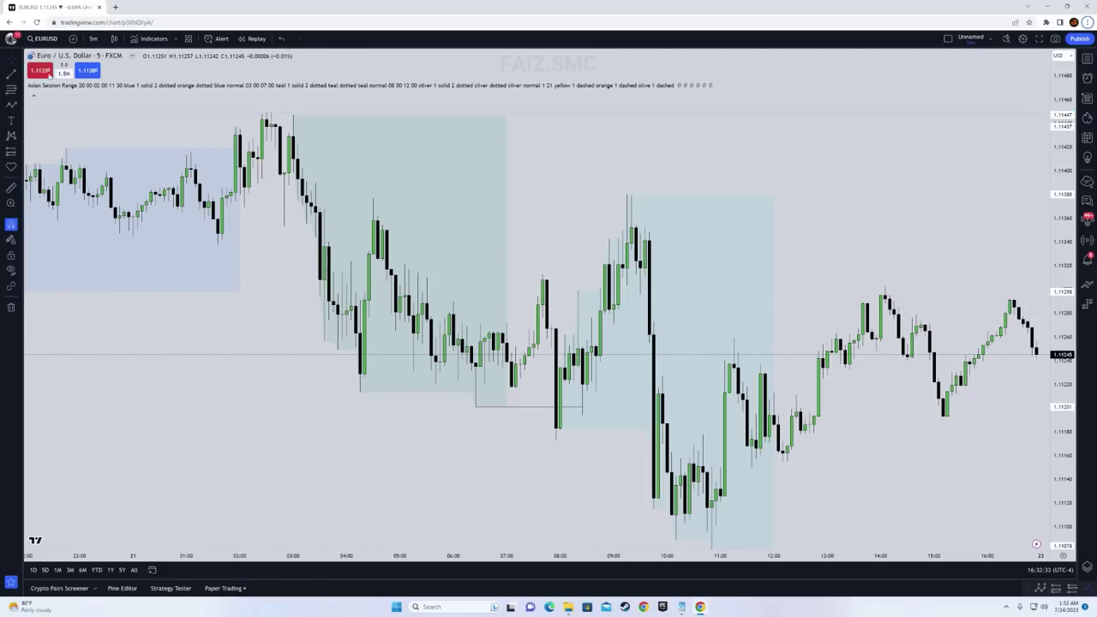
# Step: On the TradingView EURUSD chart, search the indicator library for "fxn as" and close the search without adding a script
pyautogui.click(154, 39)
pyautogui.write('fxc')
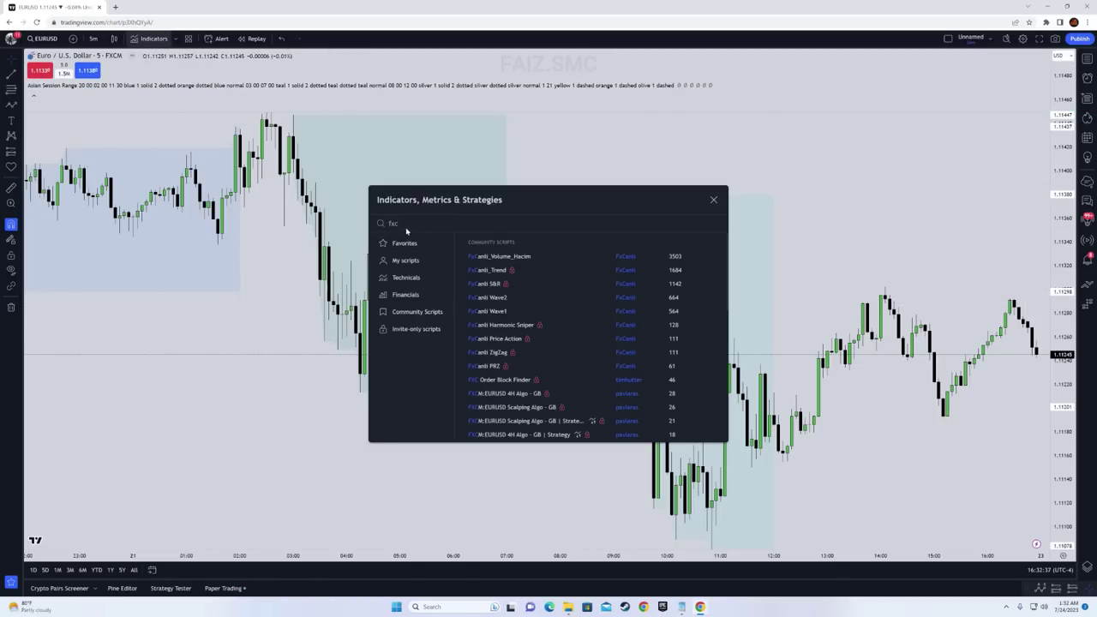
pyautogui.press('BackSpace')
pyautogui.write('n as')
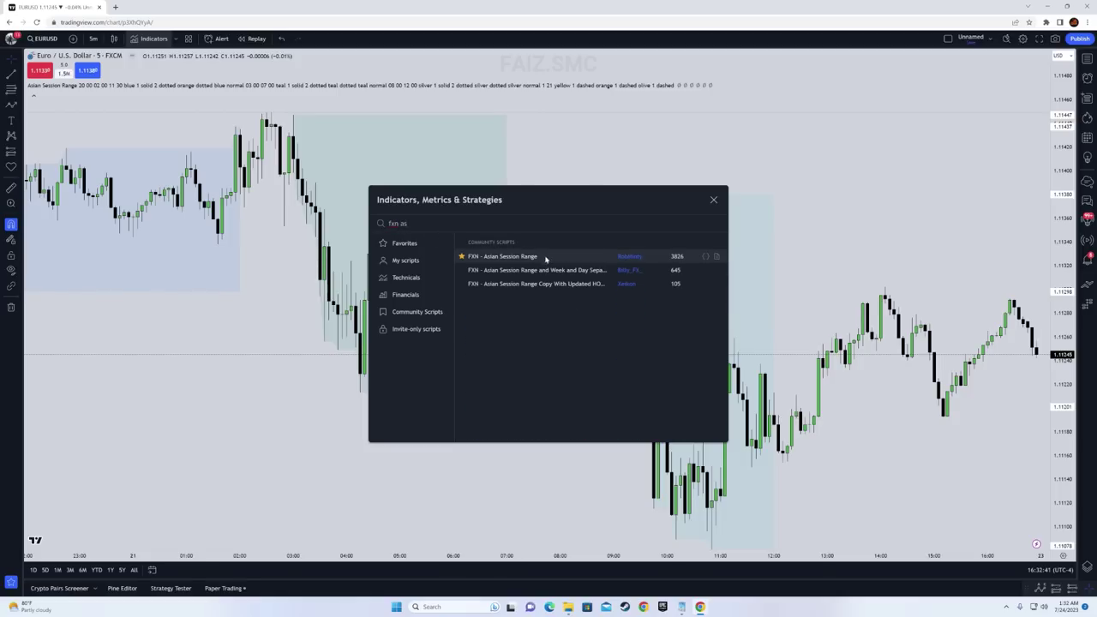
pyautogui.click(713, 200)
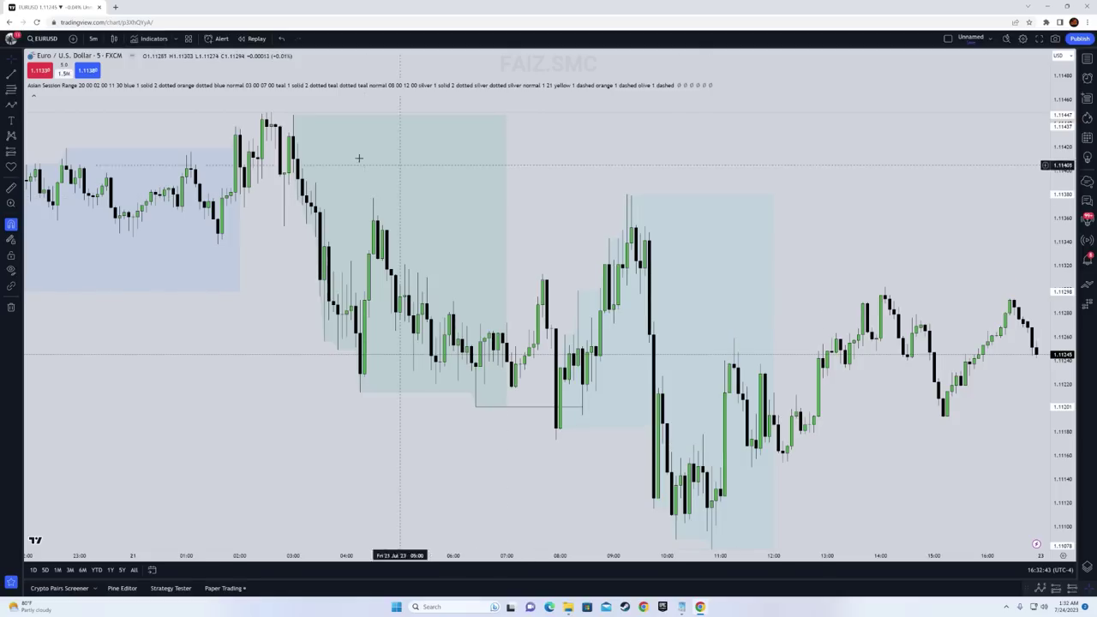
# Step: Review the Asian Session Range indicator's session hours, London session options and style settings, and close the settings
pyautogui.click(694, 85)
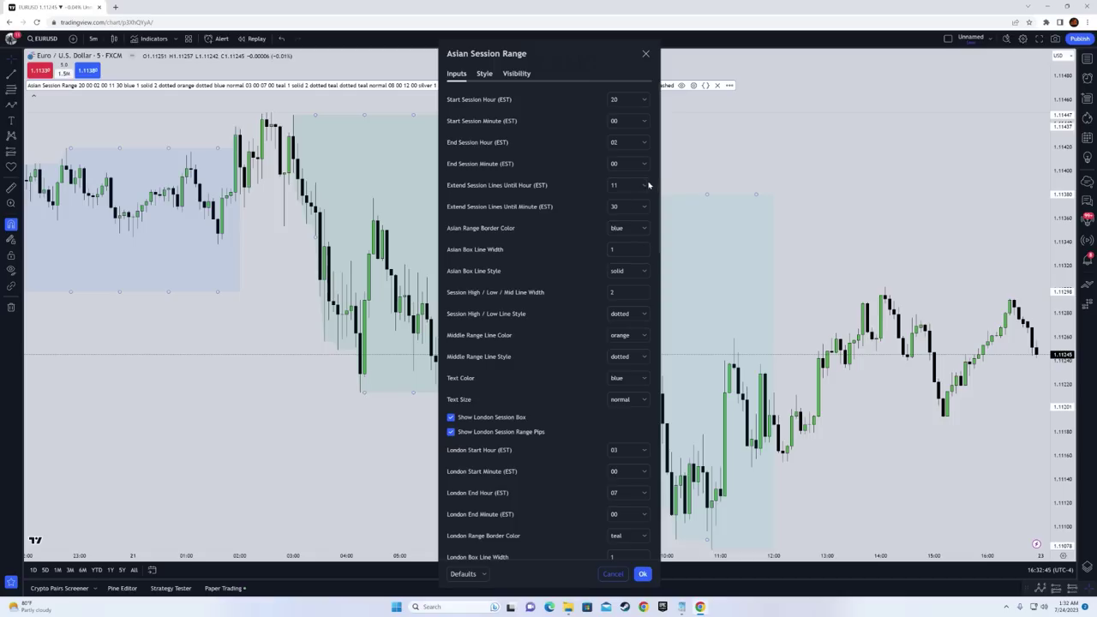
pyautogui.scroll(-3, 574, 301)
pyautogui.scroll(2, 574, 305)
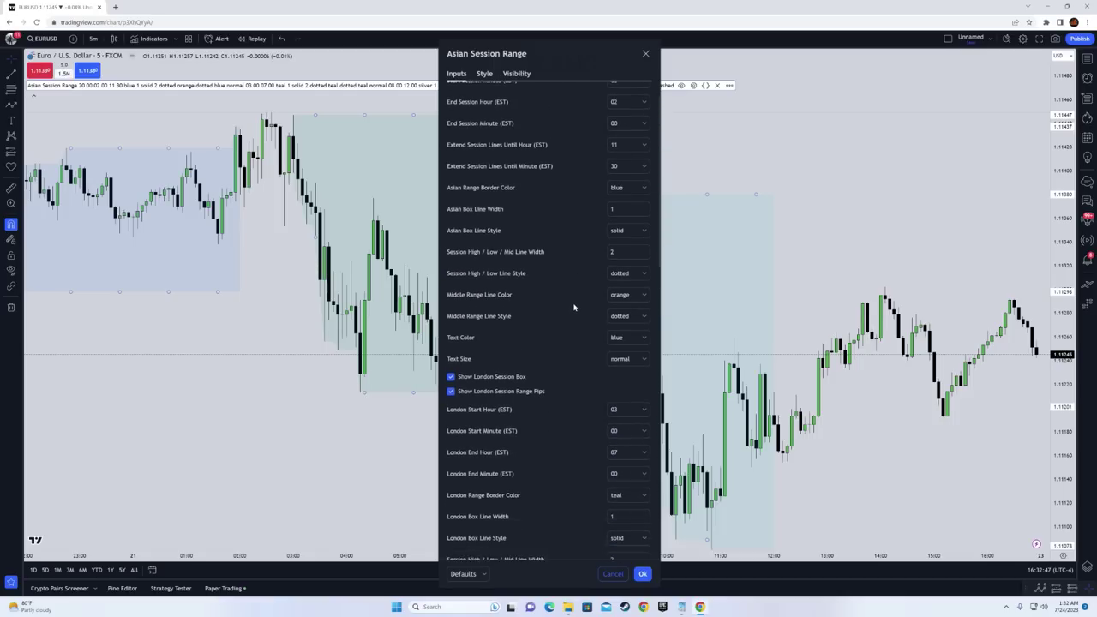
pyautogui.scroll(-5, 575, 307)
pyautogui.scroll(10, 574, 307)
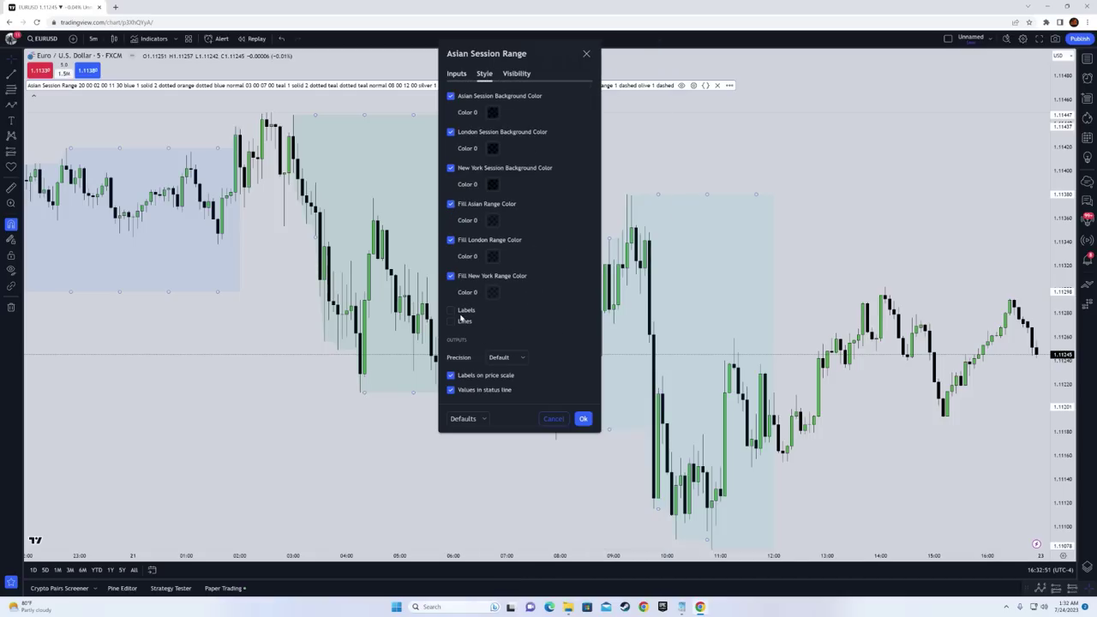
pyautogui.click(583, 419)
# Step: Examine the Asian, London and New York session boxes for 21 July on the EURUSD 5-minute chart
pyautogui.hscroll(-2, 315, 373)
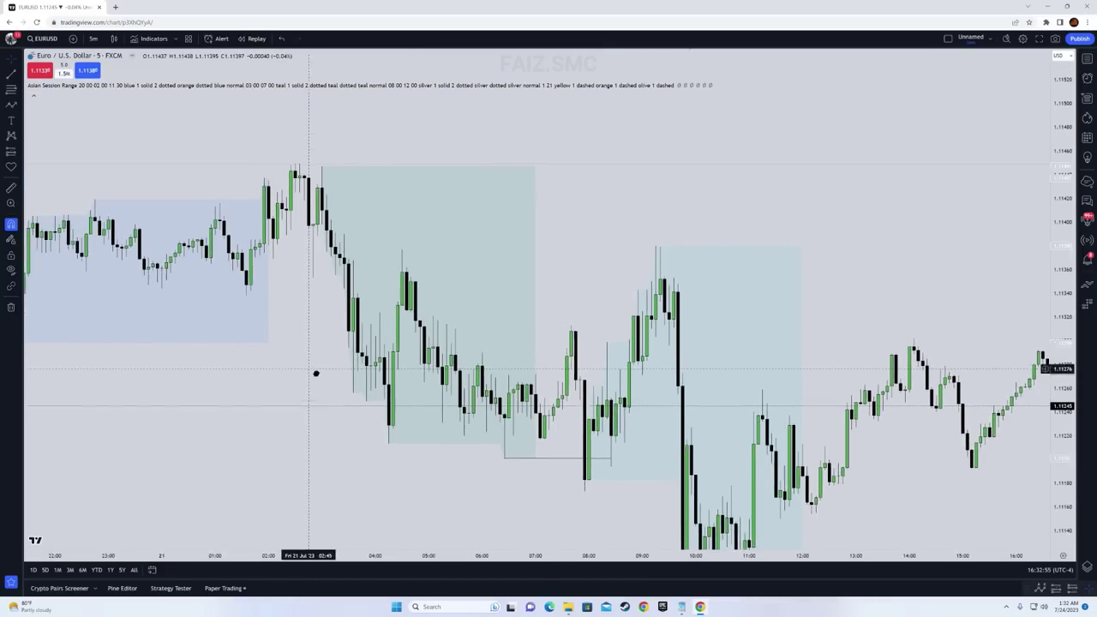
pyautogui.moveTo(315, 374); pyautogui.dragTo(338, 384)
pyautogui.hscroll(-5, 348, 197)
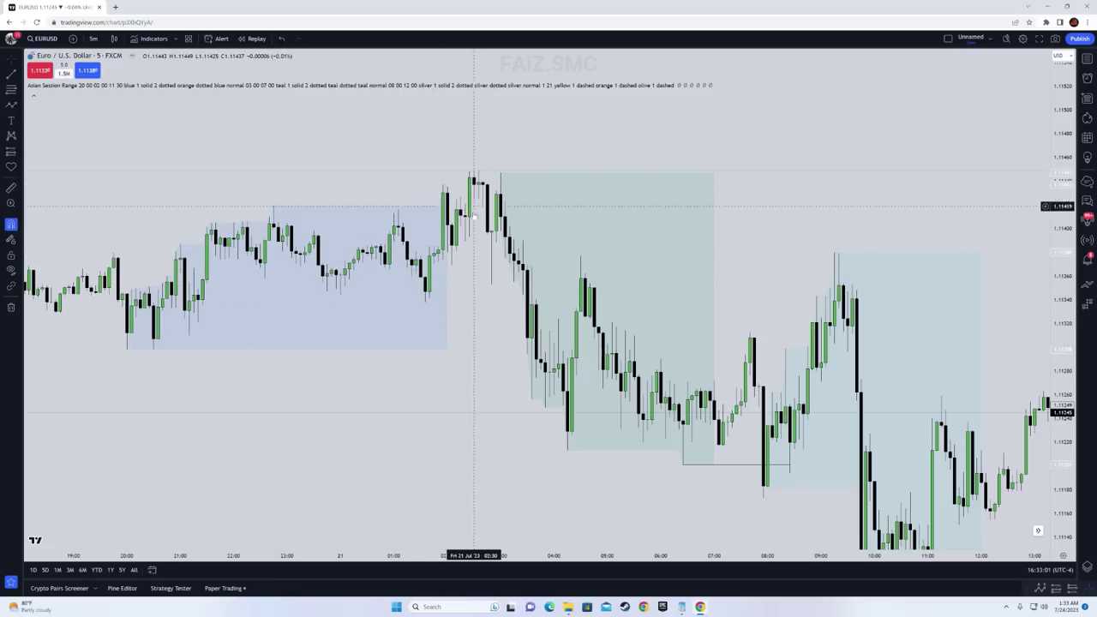
pyautogui.hscroll(3, 360, 180)
pyautogui.hscroll(-2, 358, 172)
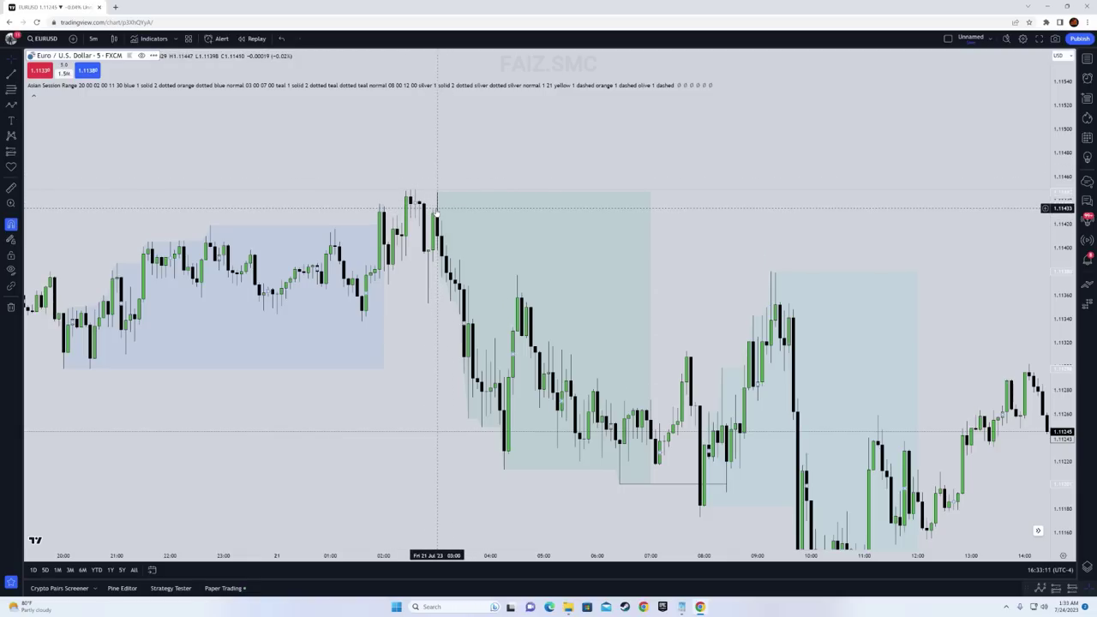
pyautogui.moveTo(682, 315); pyautogui.dragTo(529, 224)
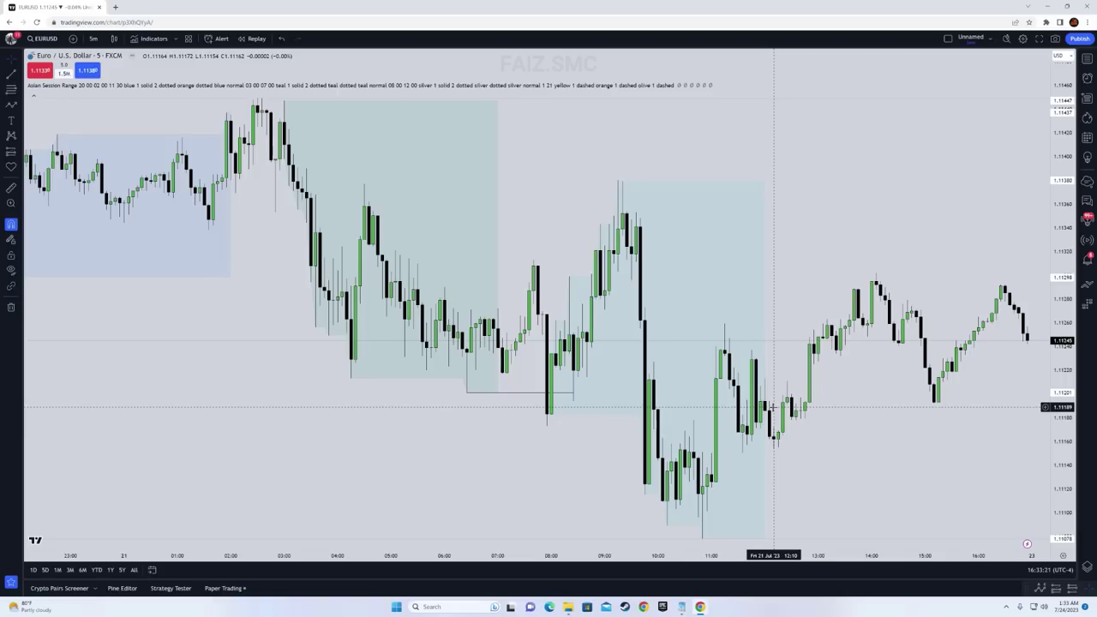
pyautogui.hscroll(3, 755, 410)
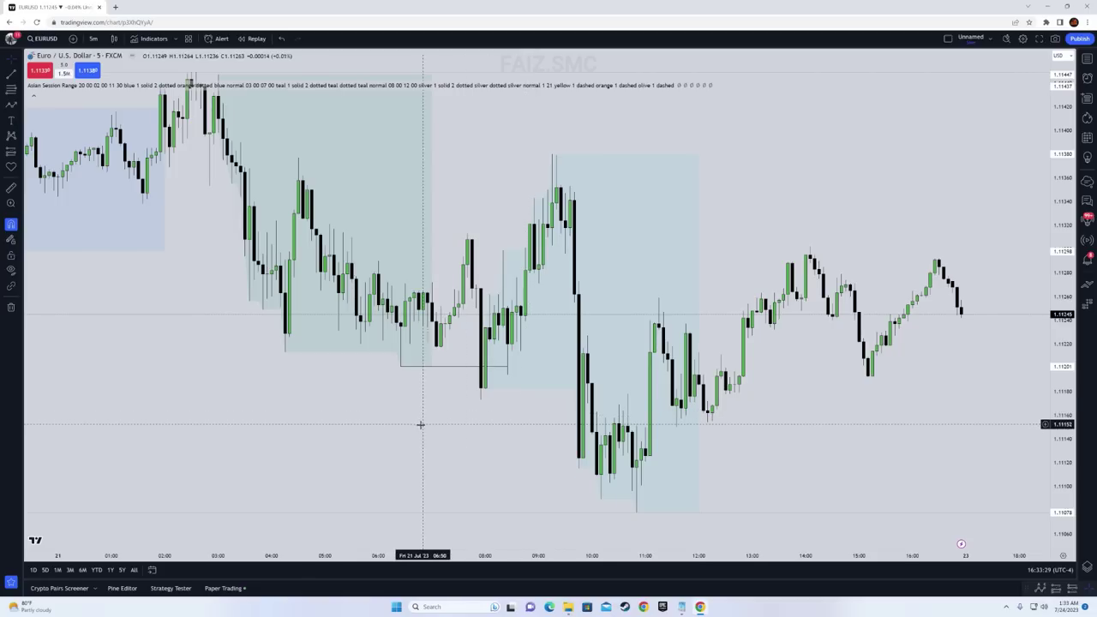
pyautogui.moveTo(420, 423); pyautogui.dragTo(525, 471)
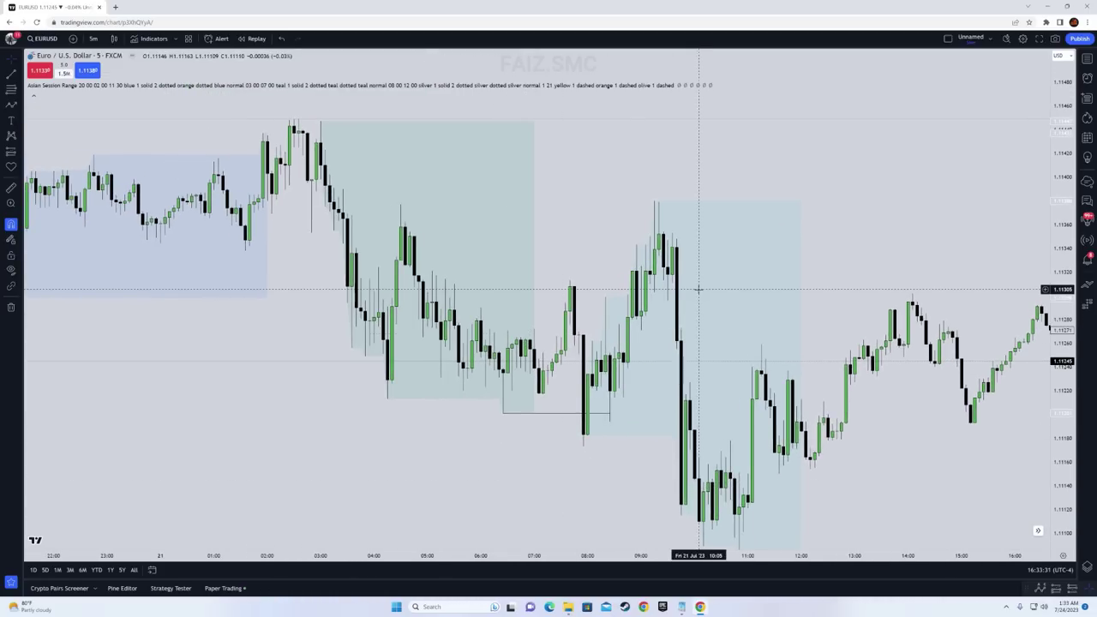
pyautogui.moveTo(539, 231); pyautogui.dragTo(536, 263)
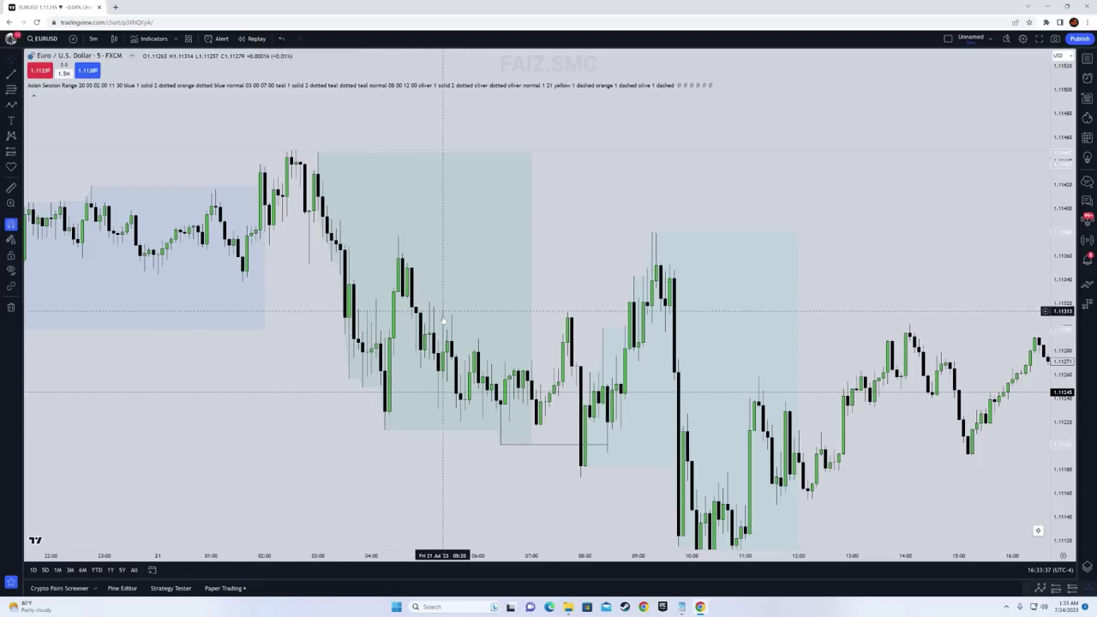
# Step: Draw a horizontal line from the 04:15 London low at about 1.11213 to 06:25, and remove it
pyautogui.click(385, 430)
pyautogui.click(500, 431)
pyautogui.click(489, 489)
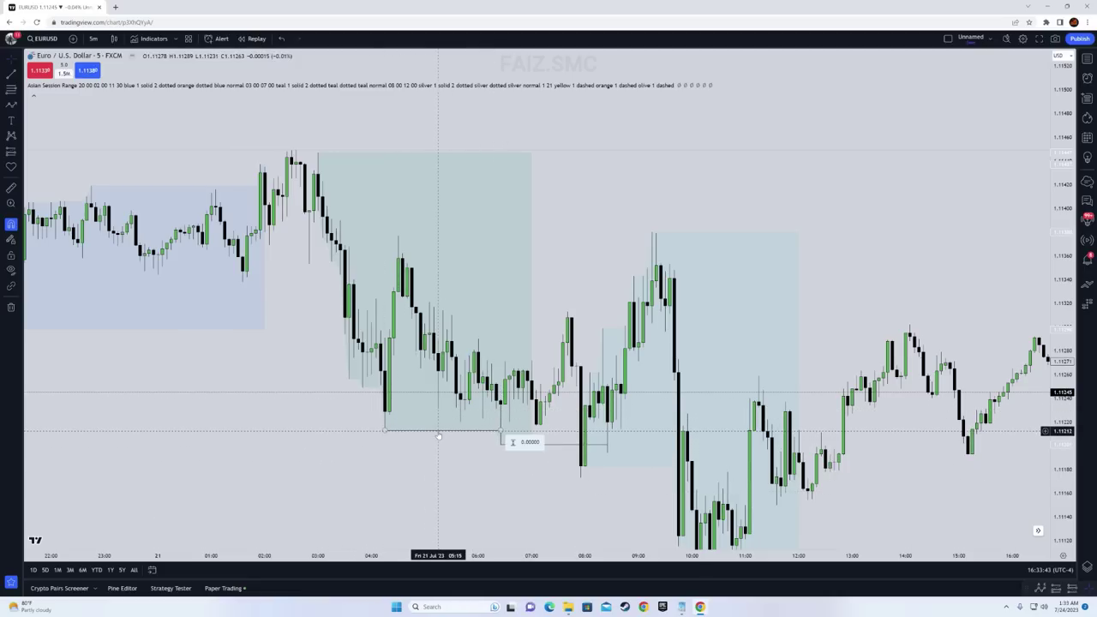
pyautogui.rightClick(438, 436)
pyautogui.click(493, 553)
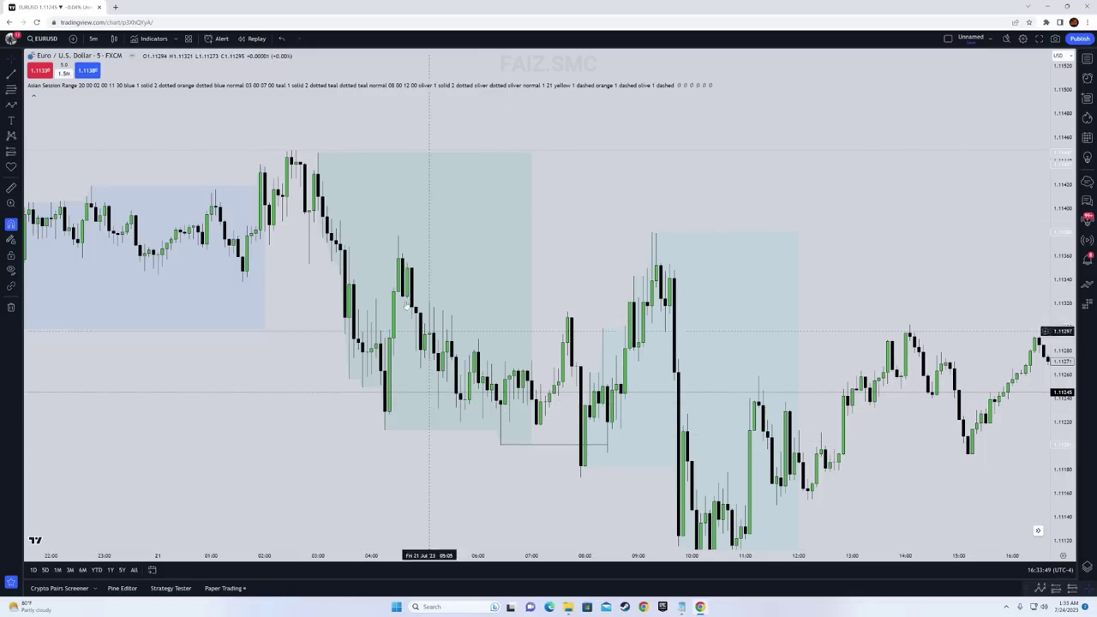
# Step: Draw a path from about 1.11432 at 02:55 to the 06:25 London low at 1.11201 and the 07:40 high, and remove it
pyautogui.click(11, 107)
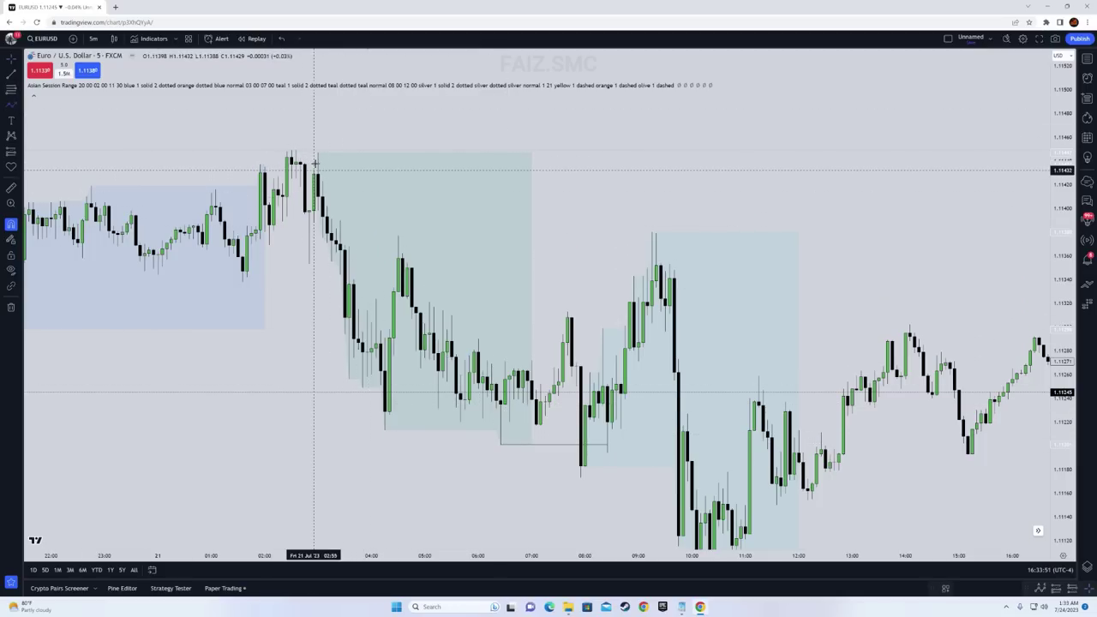
pyautogui.moveTo(315, 170); pyautogui.dragTo(502, 444)
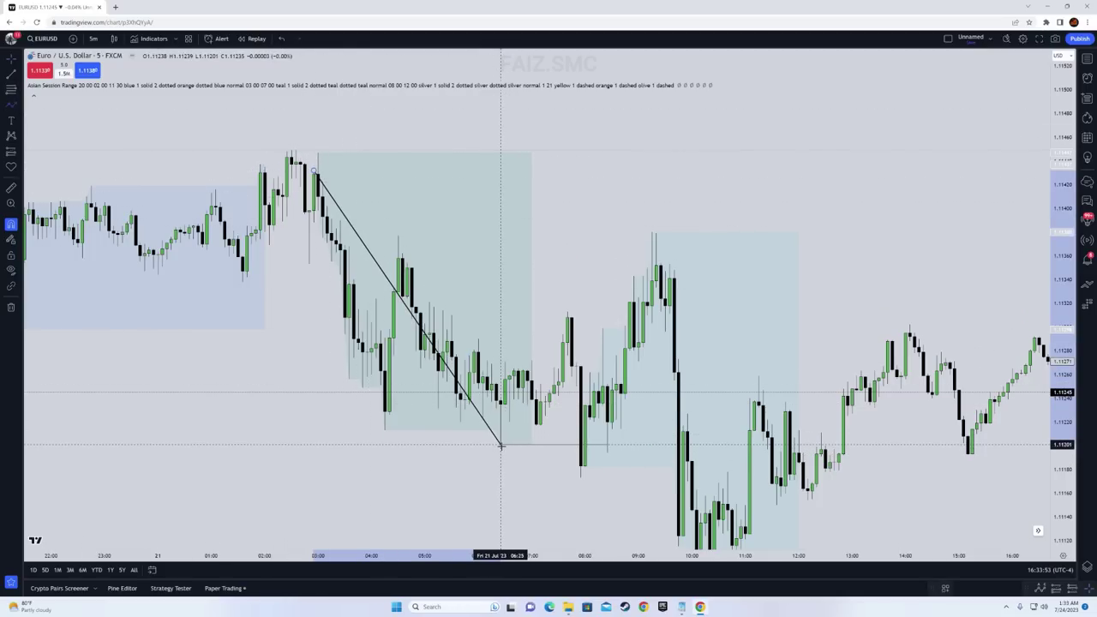
pyautogui.click(502, 445)
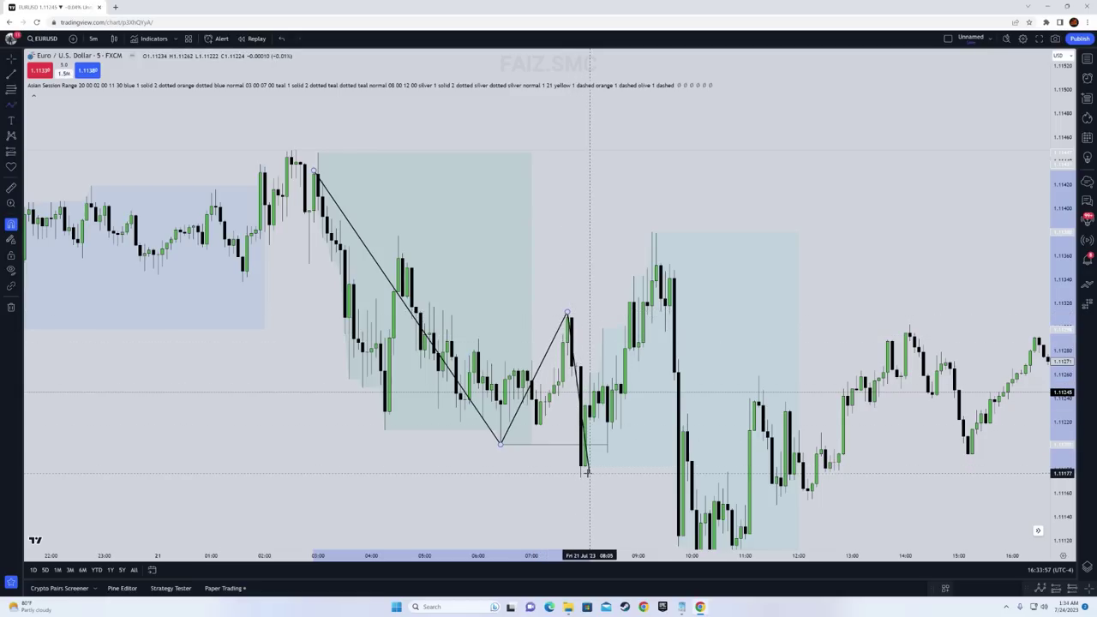
pyautogui.press('Escape')
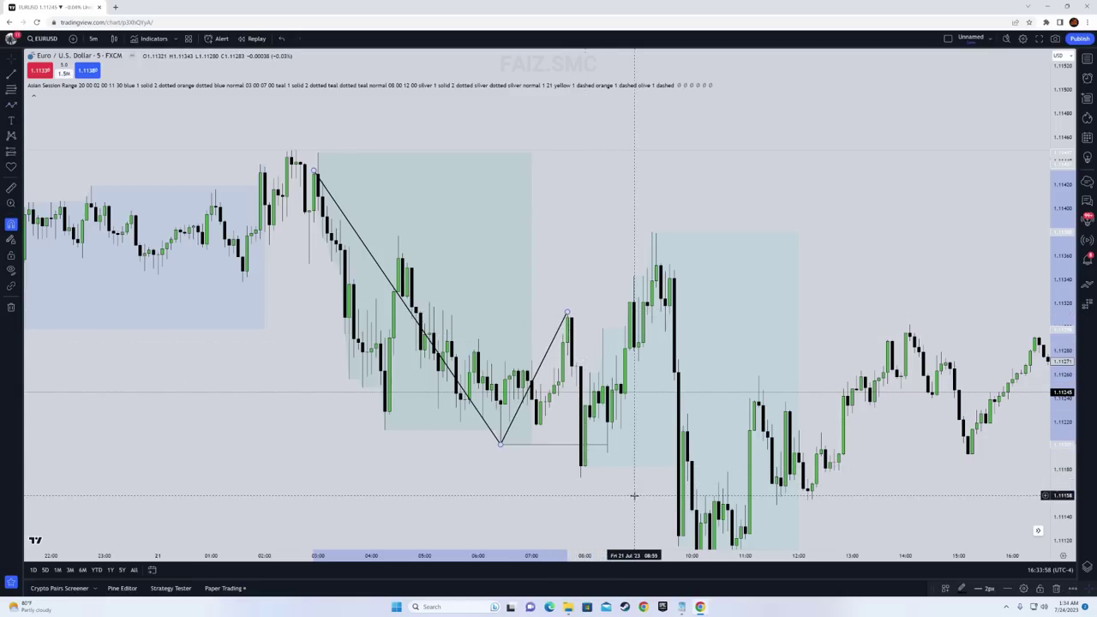
pyautogui.rightClick(546, 355)
pyautogui.click(566, 538)
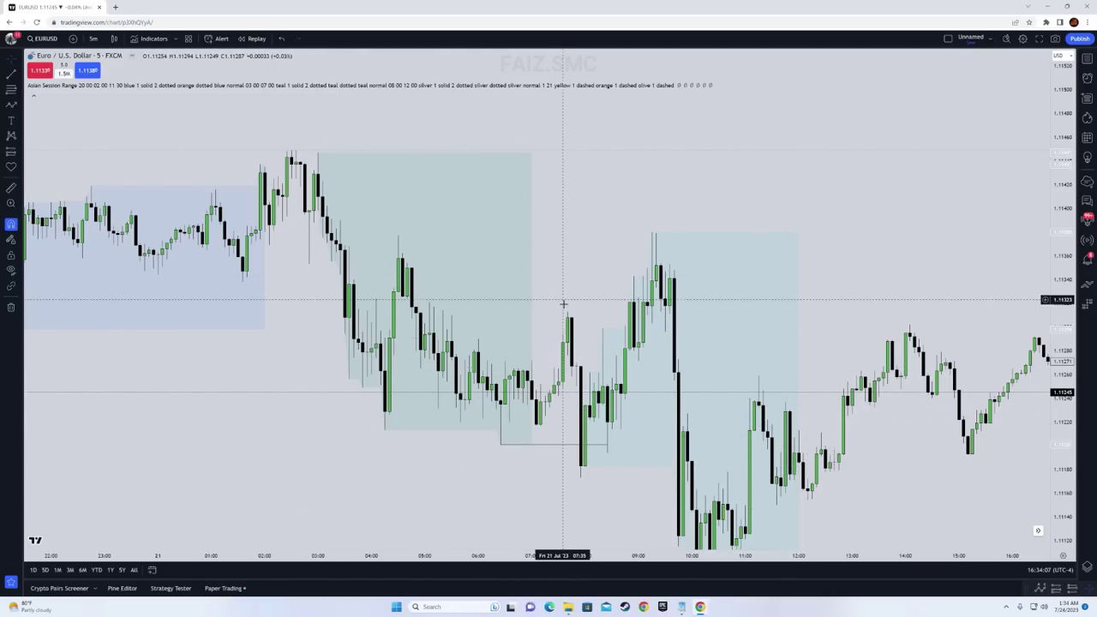
# Step: Mark the 07:40 high with a horizontal line to about 08:50, and extend the 1.11201 London low line to 08:50
pyautogui.moveTo(616, 498); pyautogui.dragTo(569, 485)
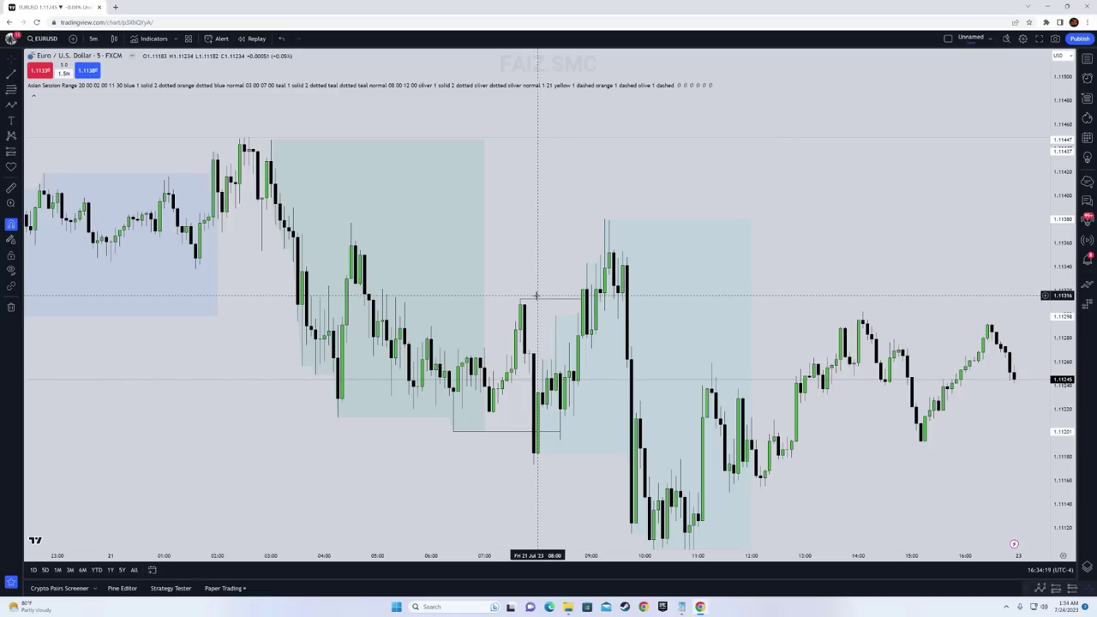
pyautogui.moveTo(561, 432); pyautogui.dragTo(583, 433)
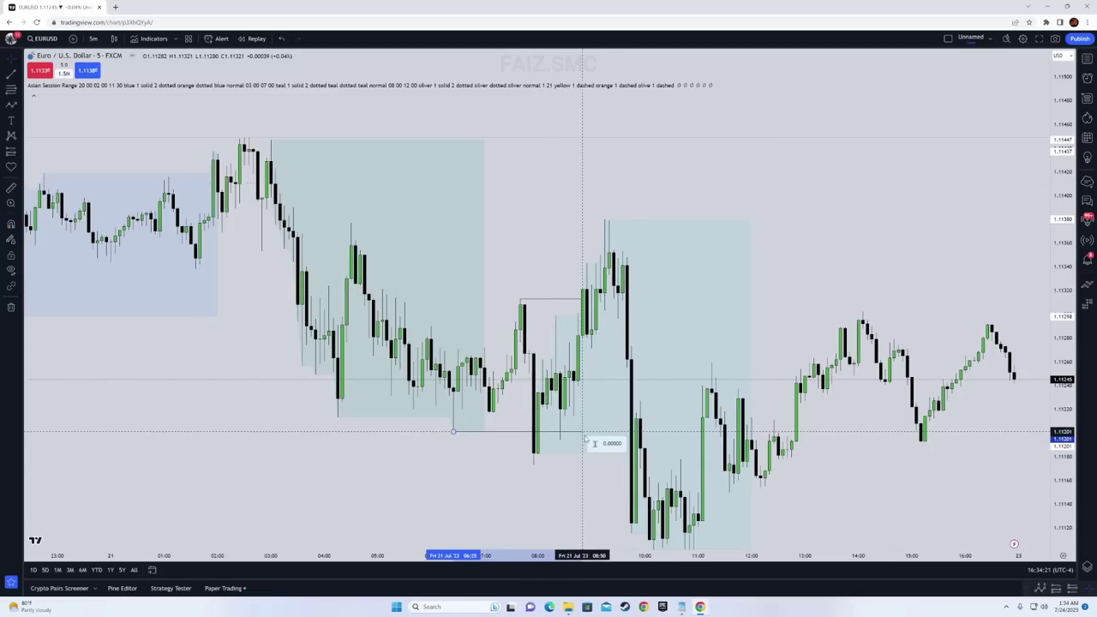
pyautogui.click(558, 467)
pyautogui.click(454, 430)
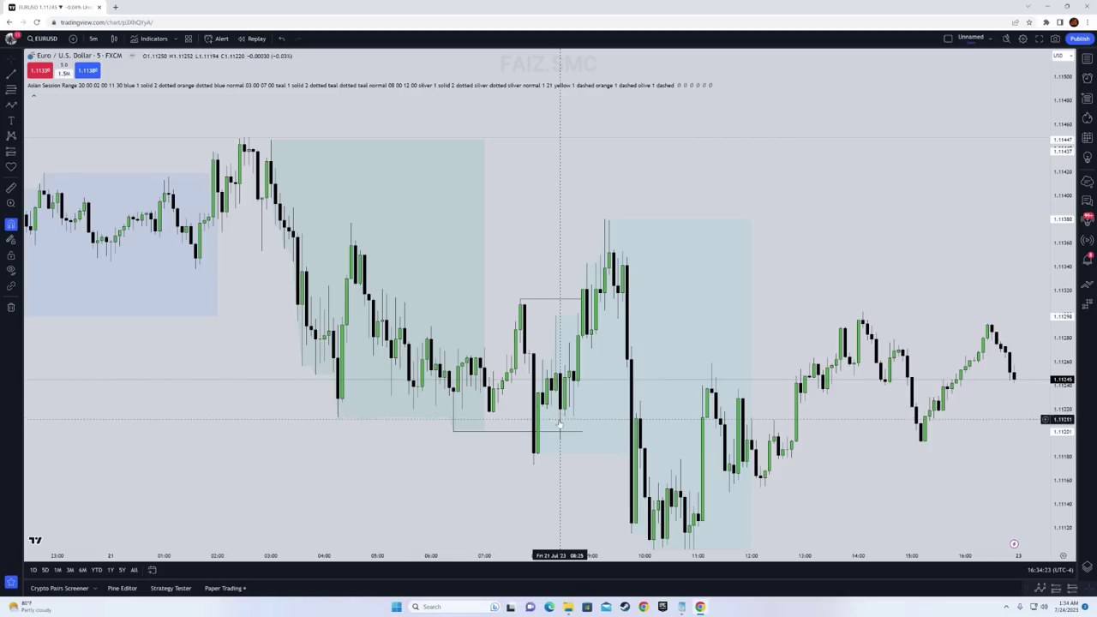
# Step: Place a long position at 08:15 with entry 1.11201, stop 1.11171 and target 1.11263, and shorten it to about 09:15
pyautogui.click(20, 153)
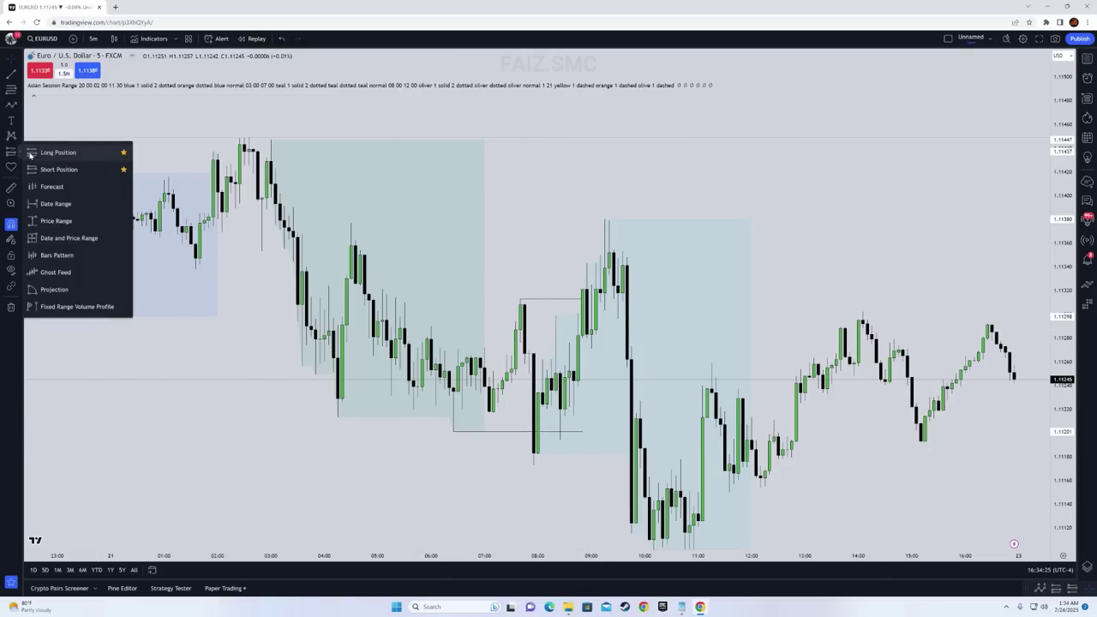
pyautogui.click(46, 152)
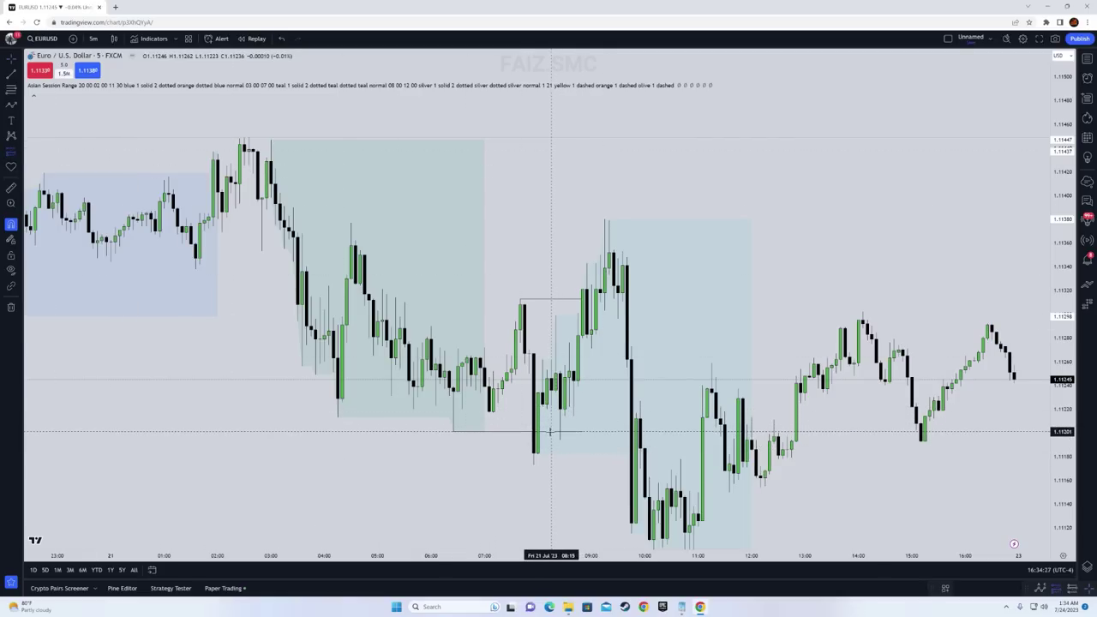
pyautogui.click(551, 433)
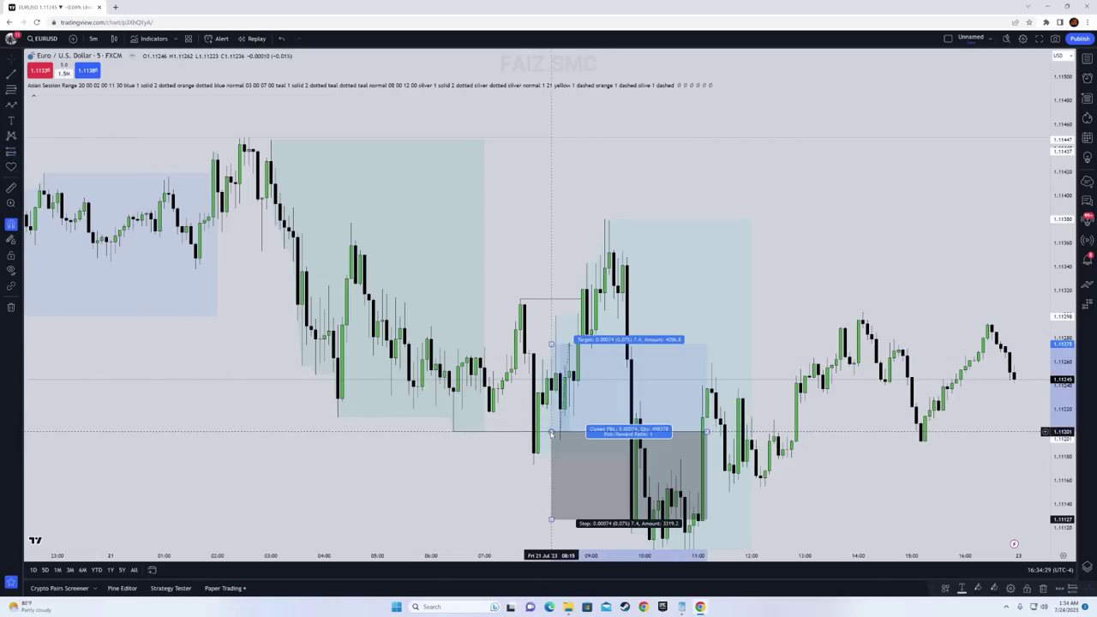
pyautogui.moveTo(551, 518); pyautogui.dragTo(540, 463)
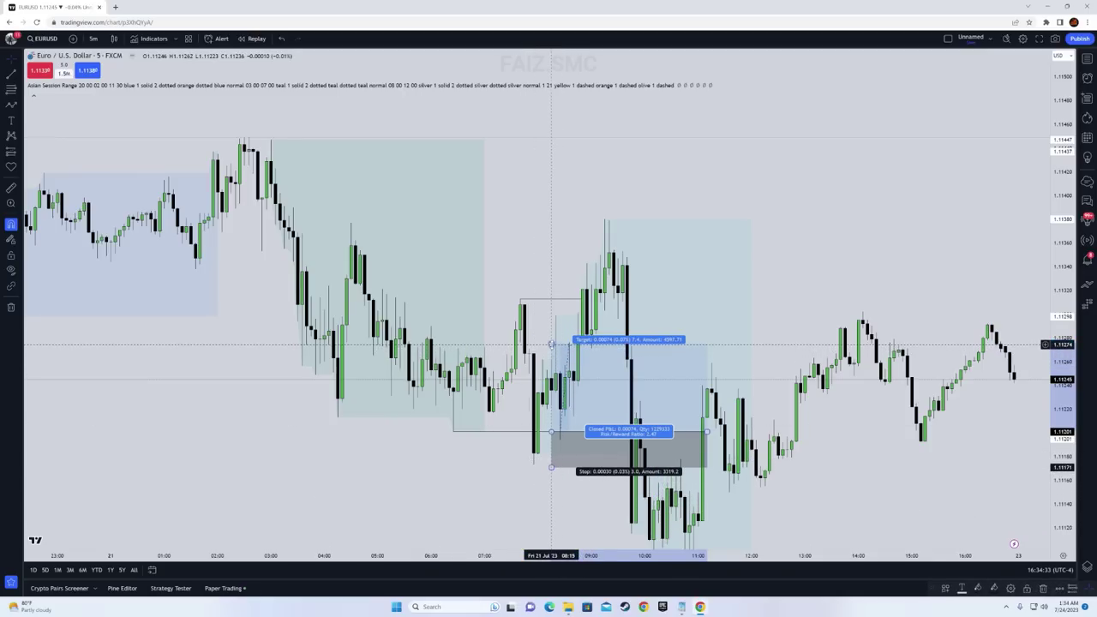
pyautogui.moveTo(552, 342); pyautogui.dragTo(815, 355)
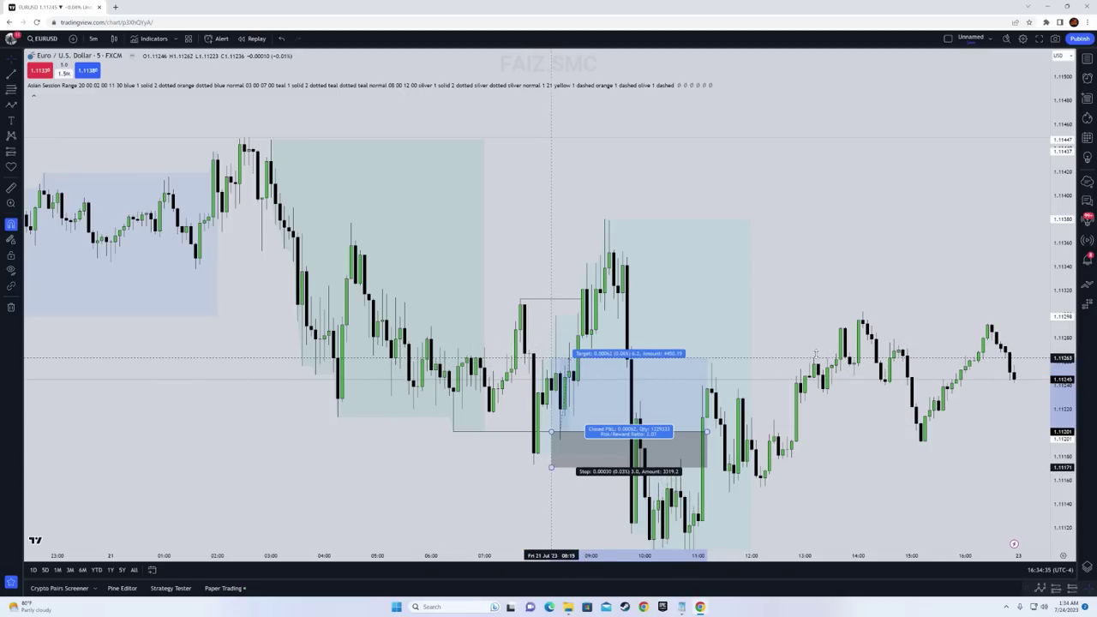
pyautogui.moveTo(707, 432); pyautogui.dragTo(605, 432)
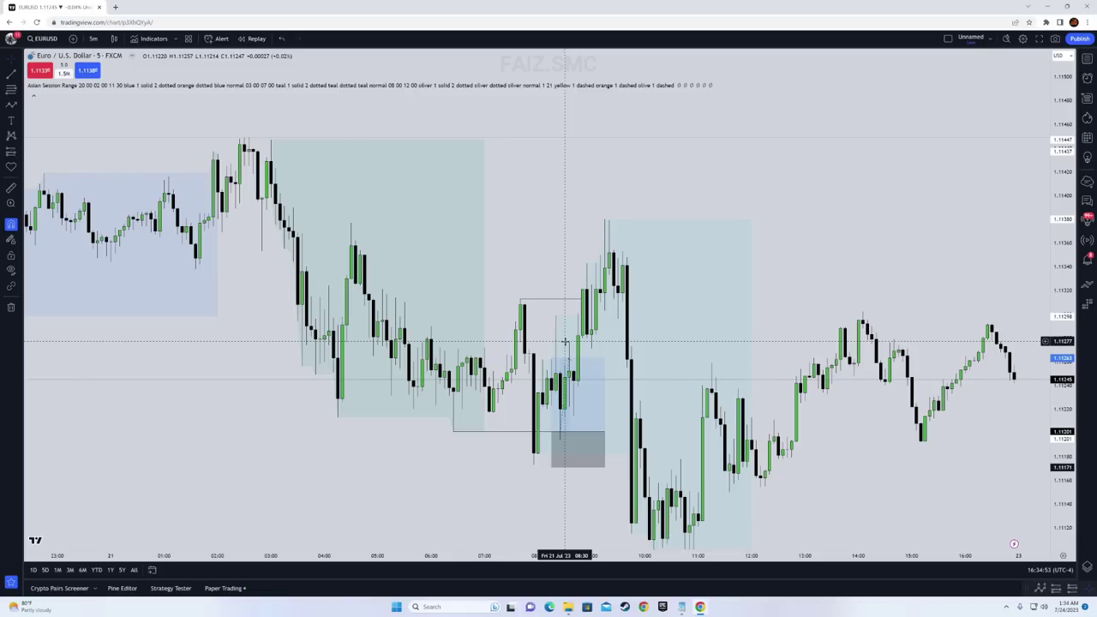
# Step: Remove the long position and the horizontal line at the 07:40 high
pyautogui.rightClick(590, 446)
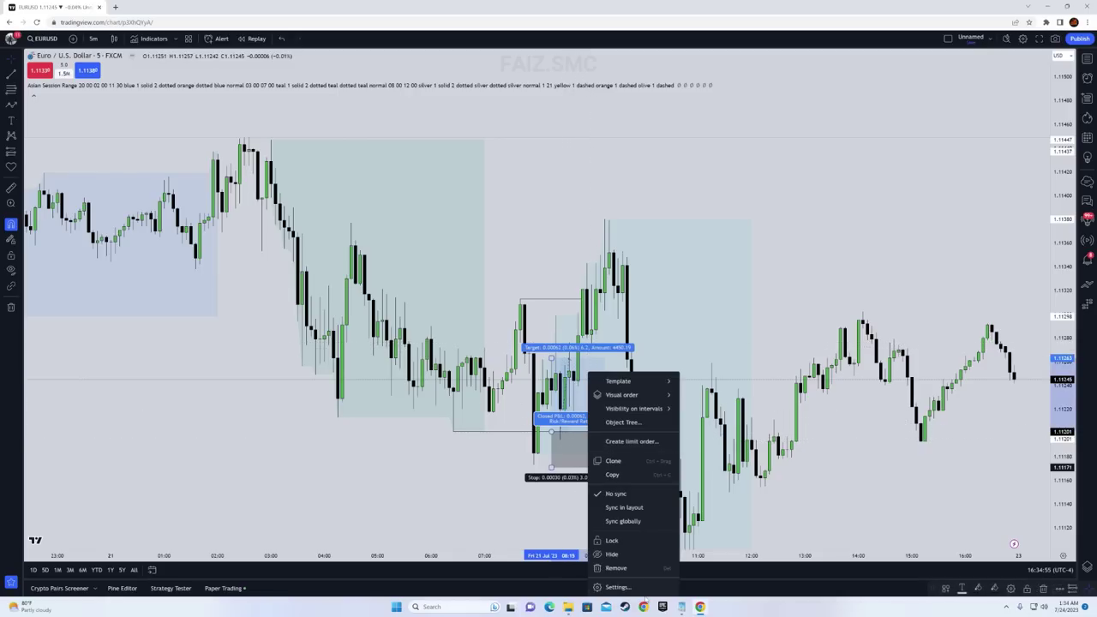
pyautogui.click(631, 570)
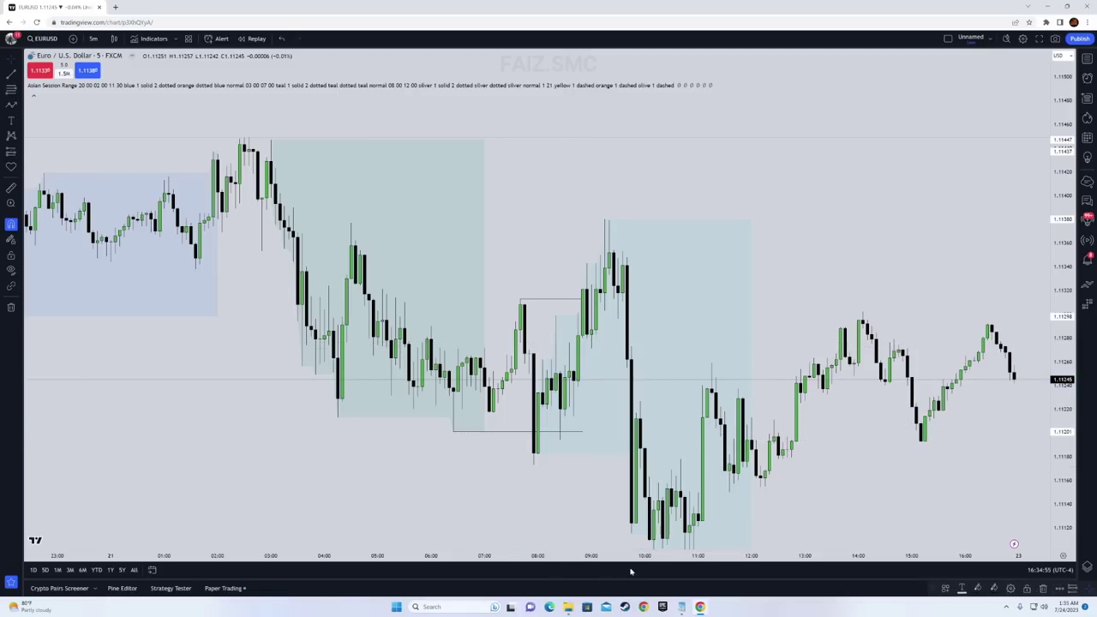
pyautogui.rightClick(553, 300)
pyautogui.click(608, 501)
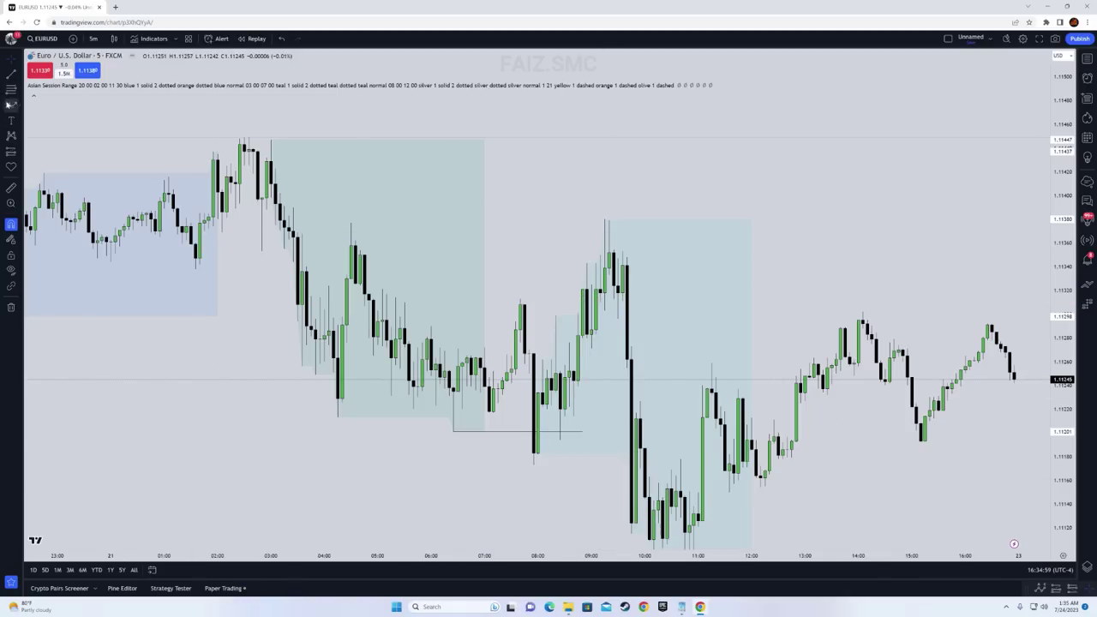
# Step: Draw a path from the low just before 08:00 up to the 08:20 high at about 1.11298, and remove it
pyautogui.click(533, 463)
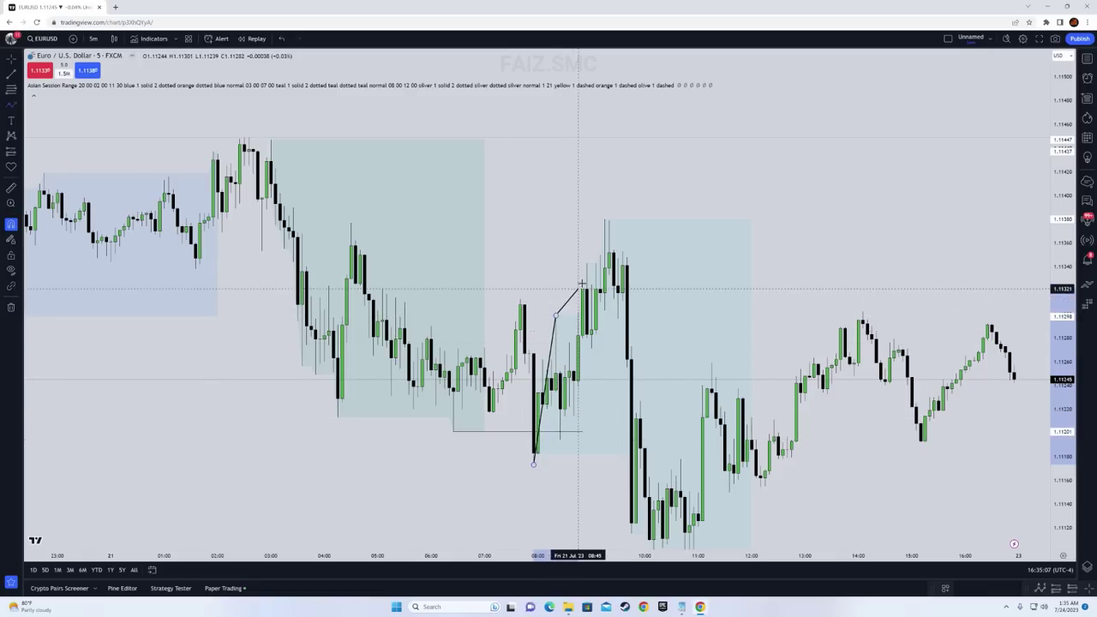
pyautogui.click(555, 317)
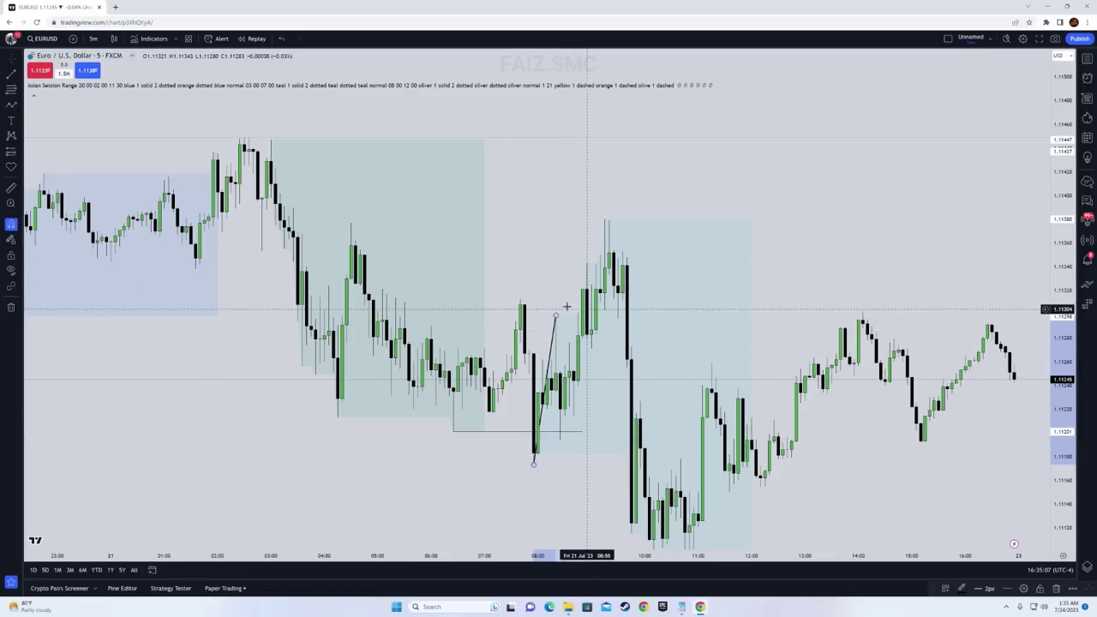
pyautogui.rightClick(551, 347)
pyautogui.click(600, 522)
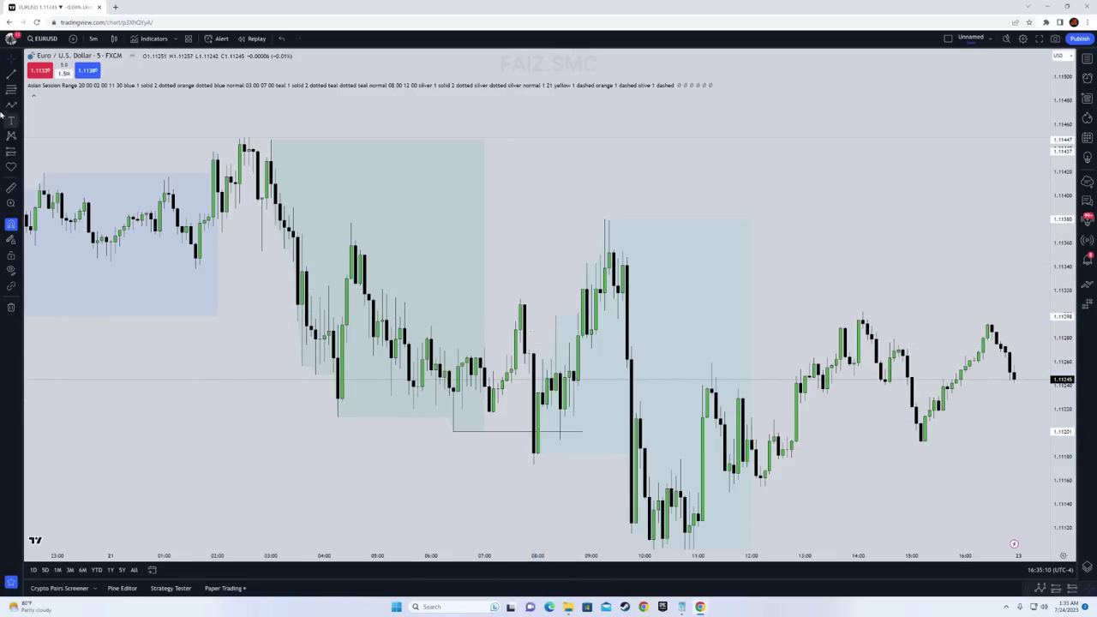
# Step: Draw horizontal lines from the 08:20 high at 1.11299 to 09:05 and from the 08:55 high at about 1.11343 to 10:45
pyautogui.click(555, 309)
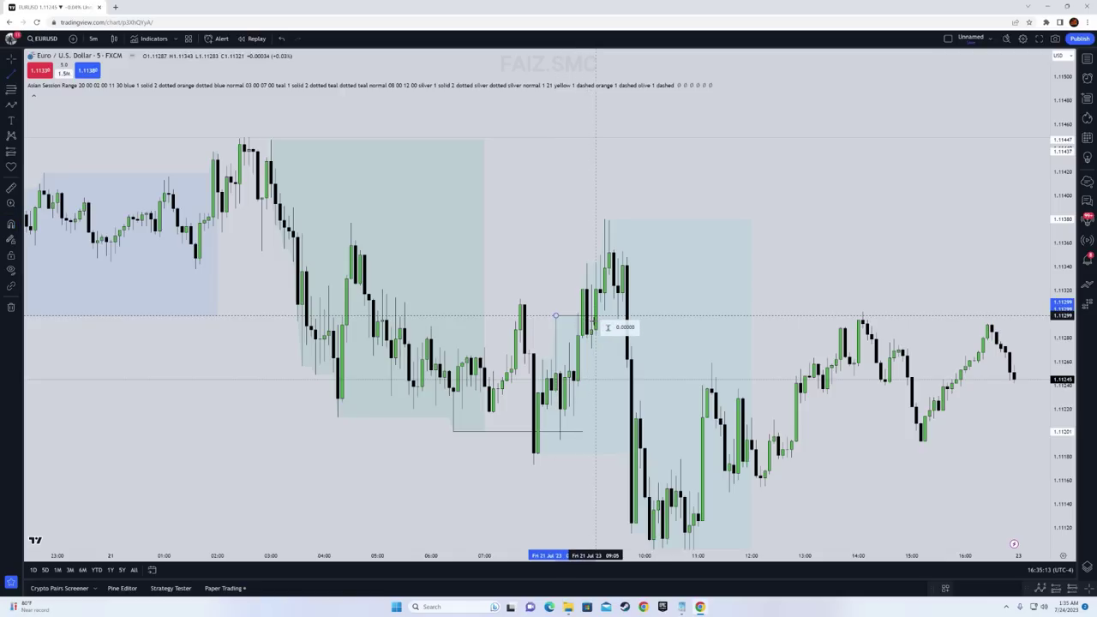
pyautogui.click(595, 314)
pyautogui.moveTo(796, 237); pyautogui.dragTo(803, 236)
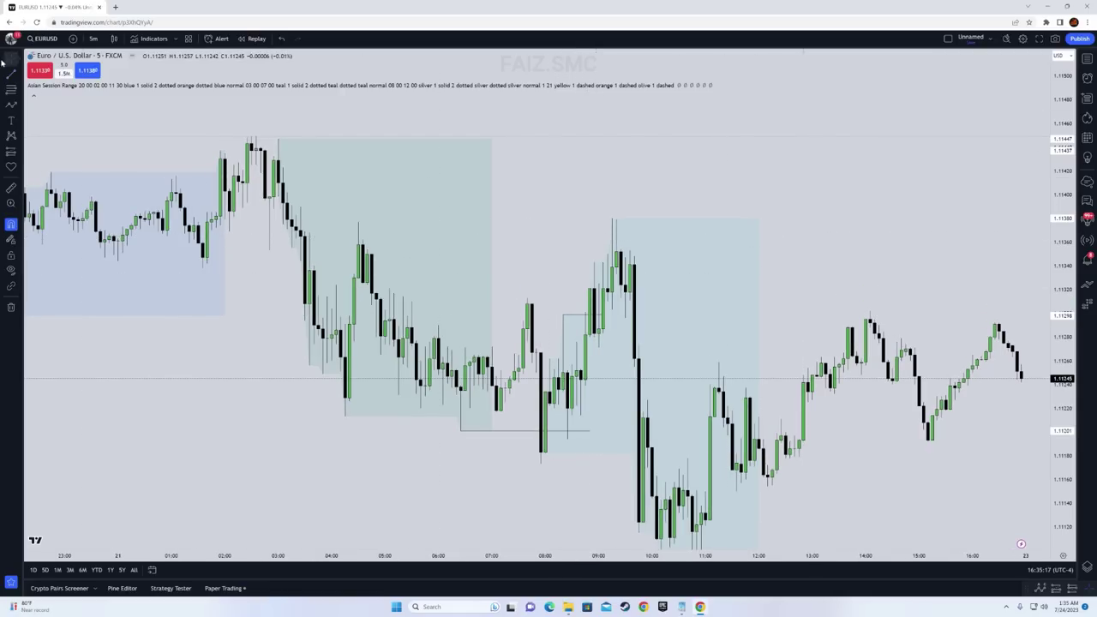
pyautogui.moveTo(594, 258); pyautogui.dragTo(691, 262)
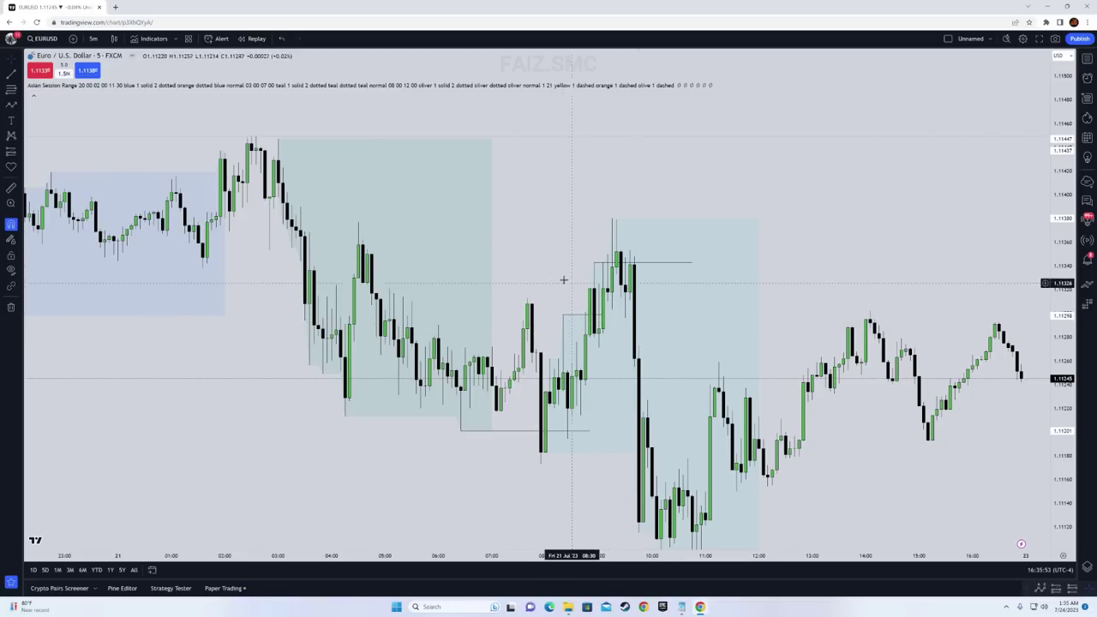
pyautogui.click(584, 318)
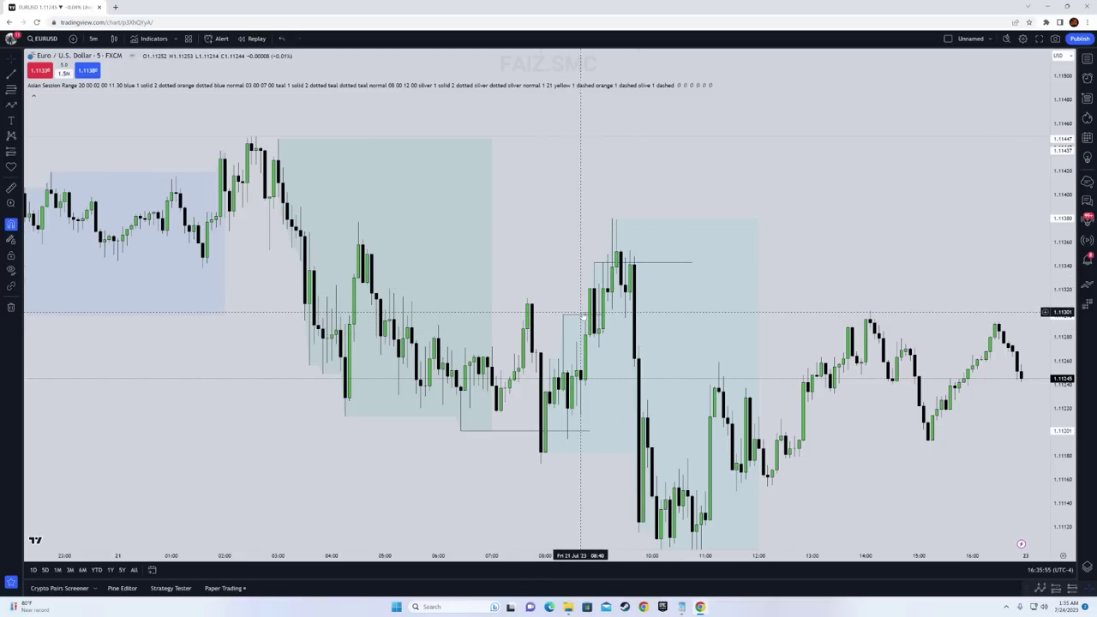
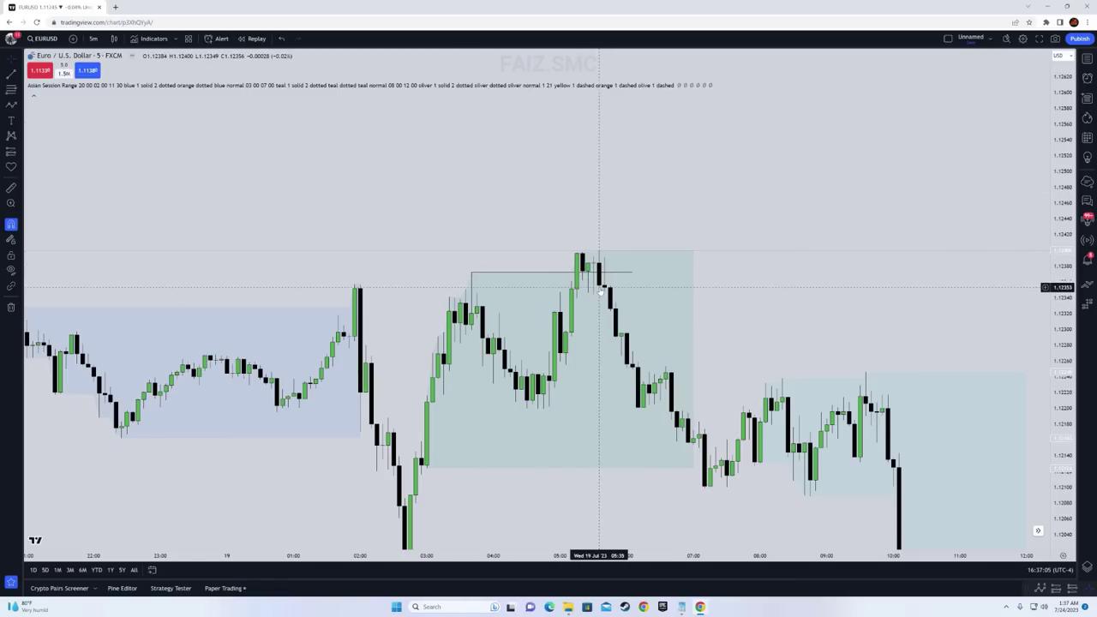
# Step: Place a short position at 05:35 on 19 July with entry 1.12372, stop 1.12404 and target 1.12241
pyautogui.click(22, 148)
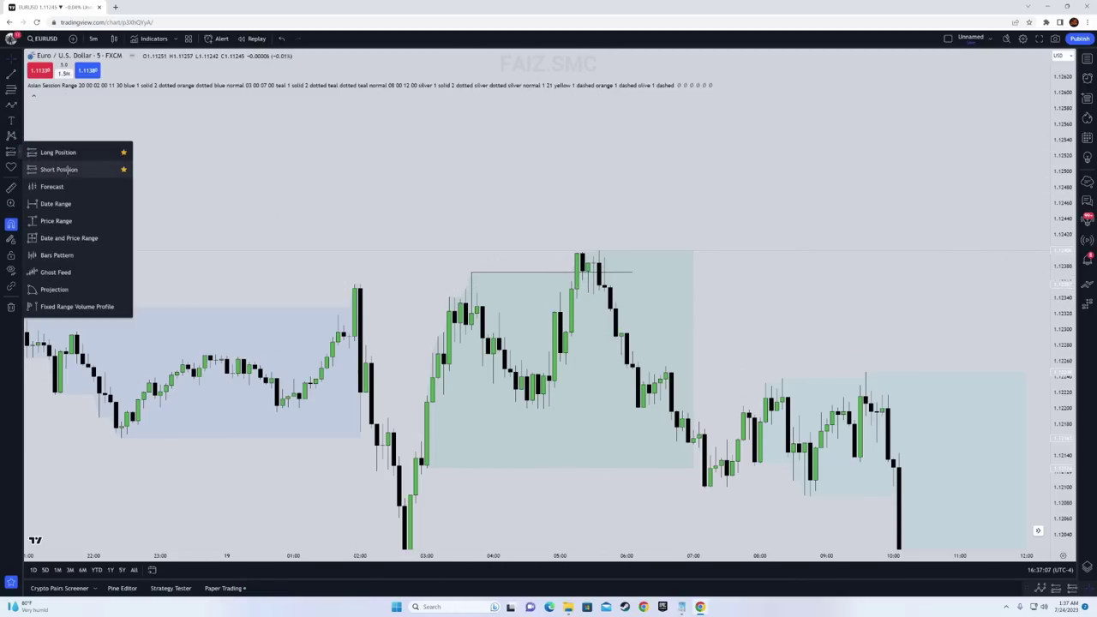
pyautogui.click(69, 172)
pyautogui.click(609, 283)
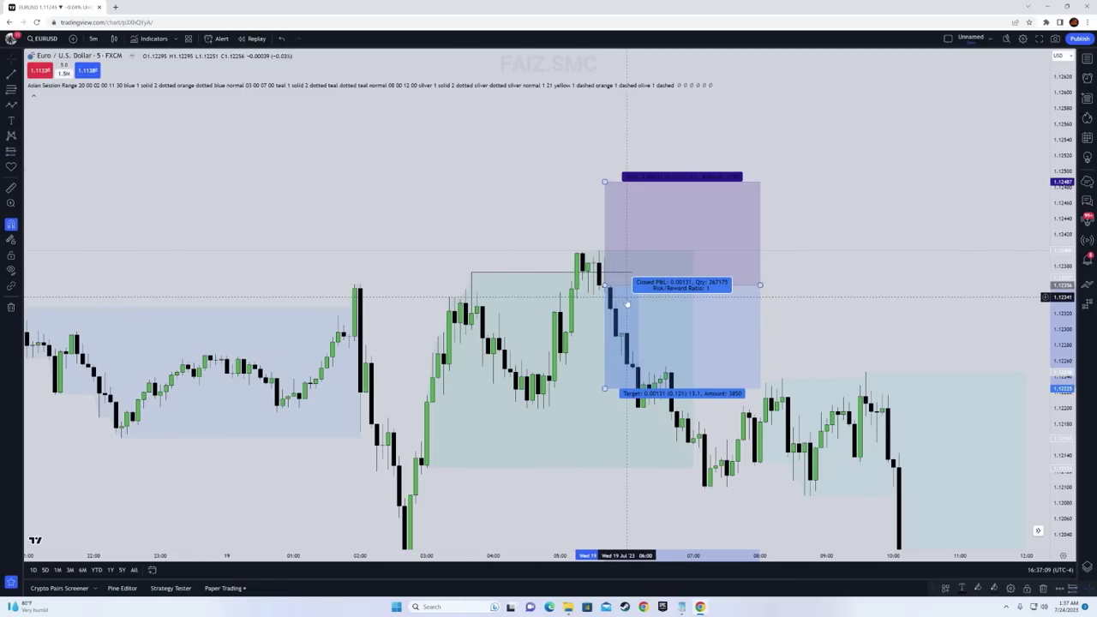
pyautogui.moveTo(627, 303); pyautogui.dragTo(622, 285)
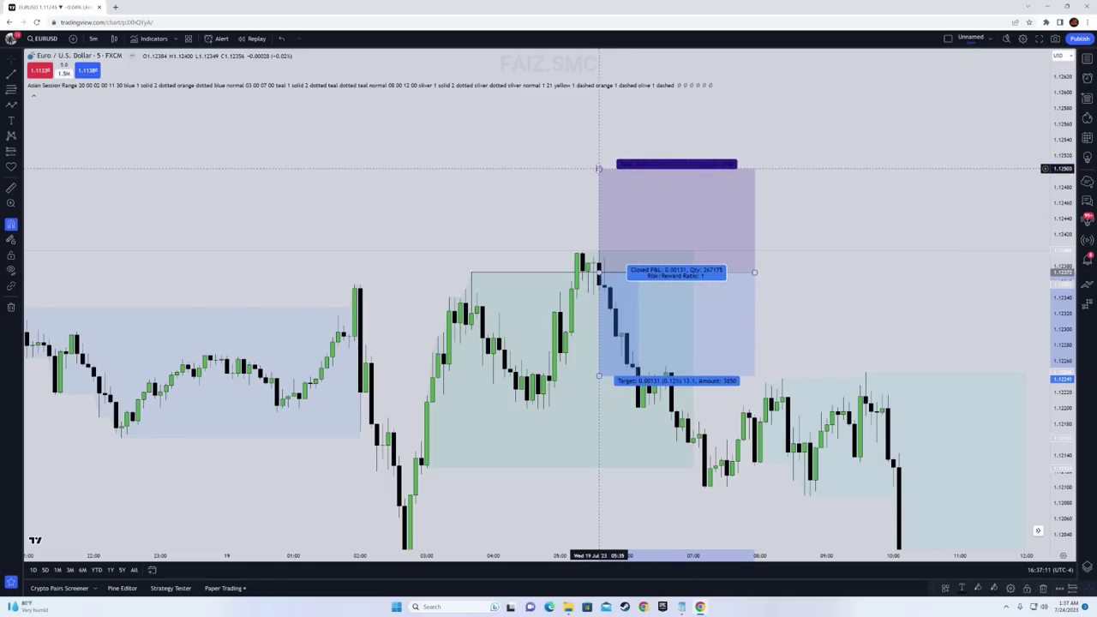
pyautogui.moveTo(599, 167); pyautogui.dragTo(669, 251)
pyautogui.click(516, 401)
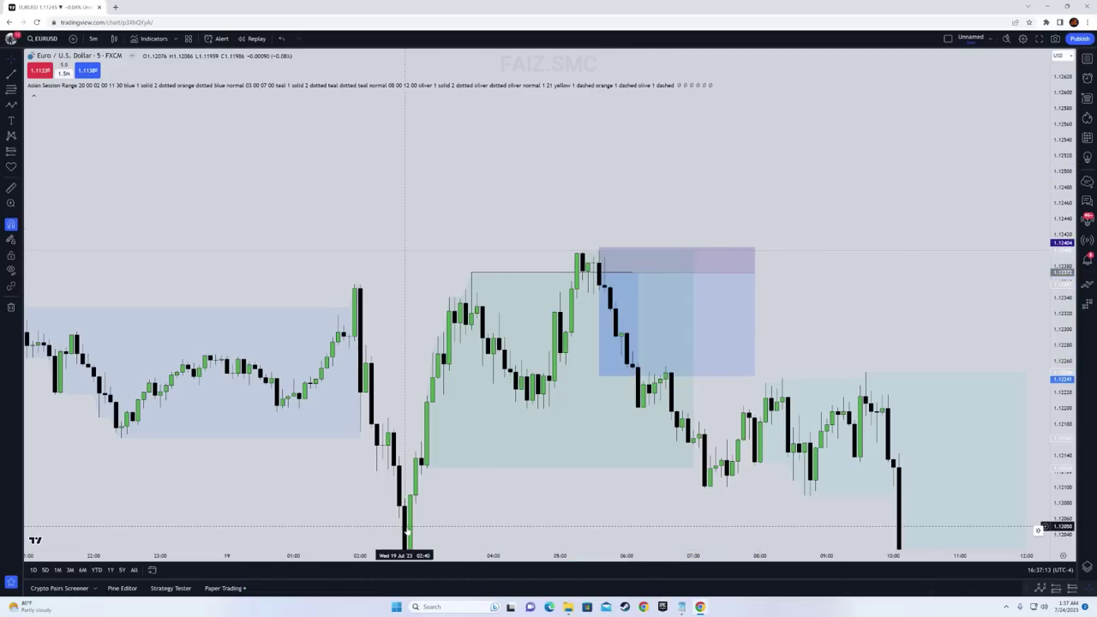
# Step: Examine the 19 July price action following the short position, from the London session into the New York session
pyautogui.moveTo(488, 484); pyautogui.dragTo(488, 455)
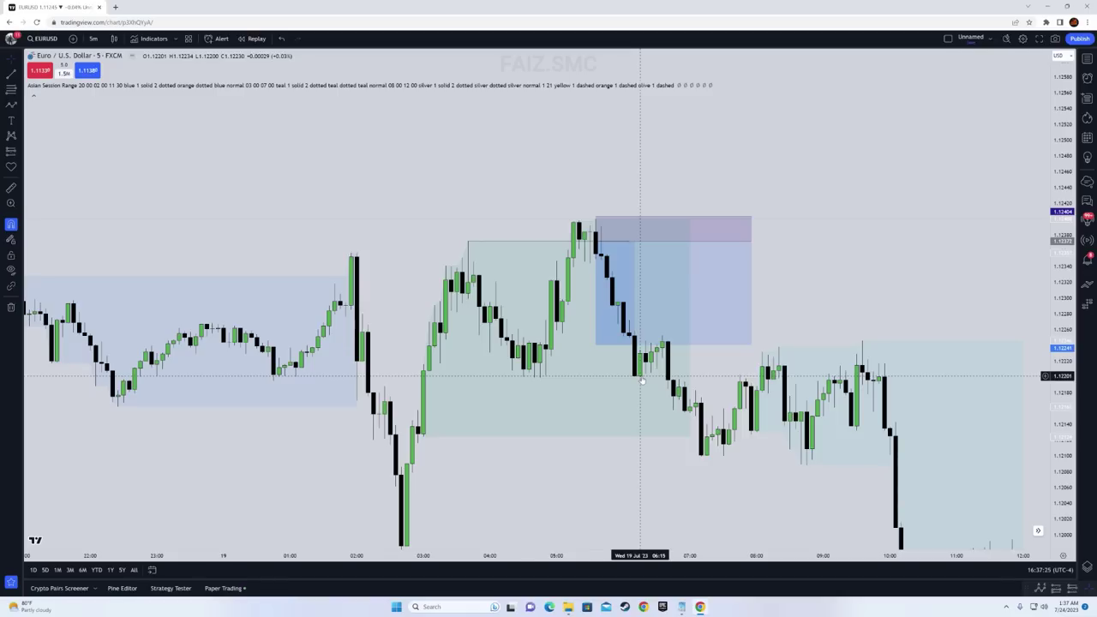
pyautogui.click(1037, 532)
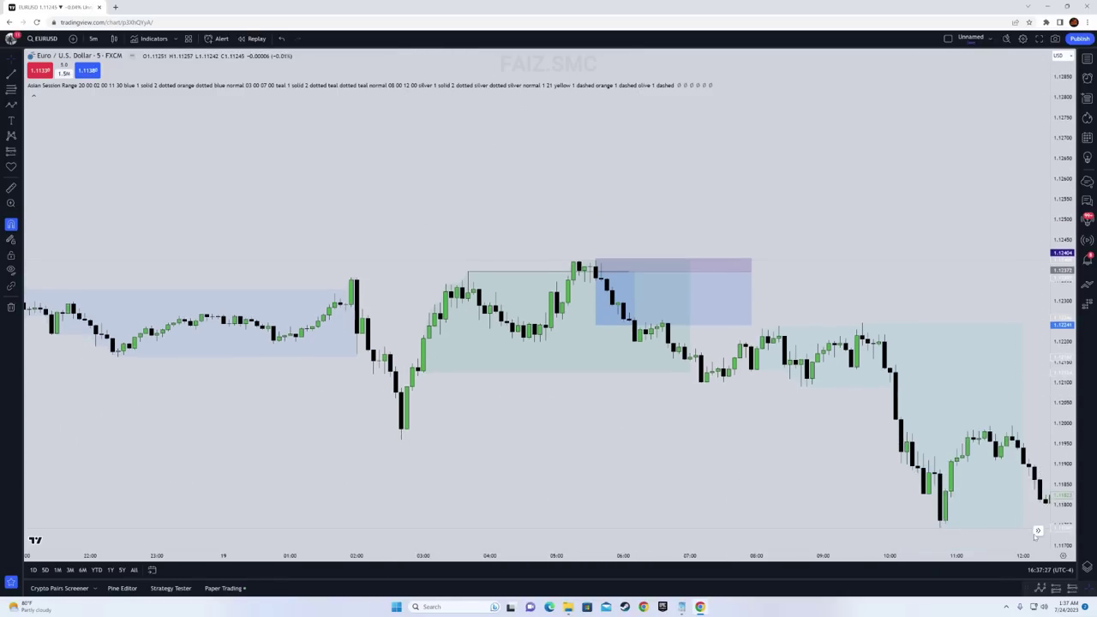
pyautogui.moveTo(1036, 537); pyautogui.dragTo(994, 486)
pyautogui.moveTo(872, 315); pyautogui.dragTo(738, 305)
pyautogui.moveTo(1061, 513); pyautogui.dragTo(1059, 355)
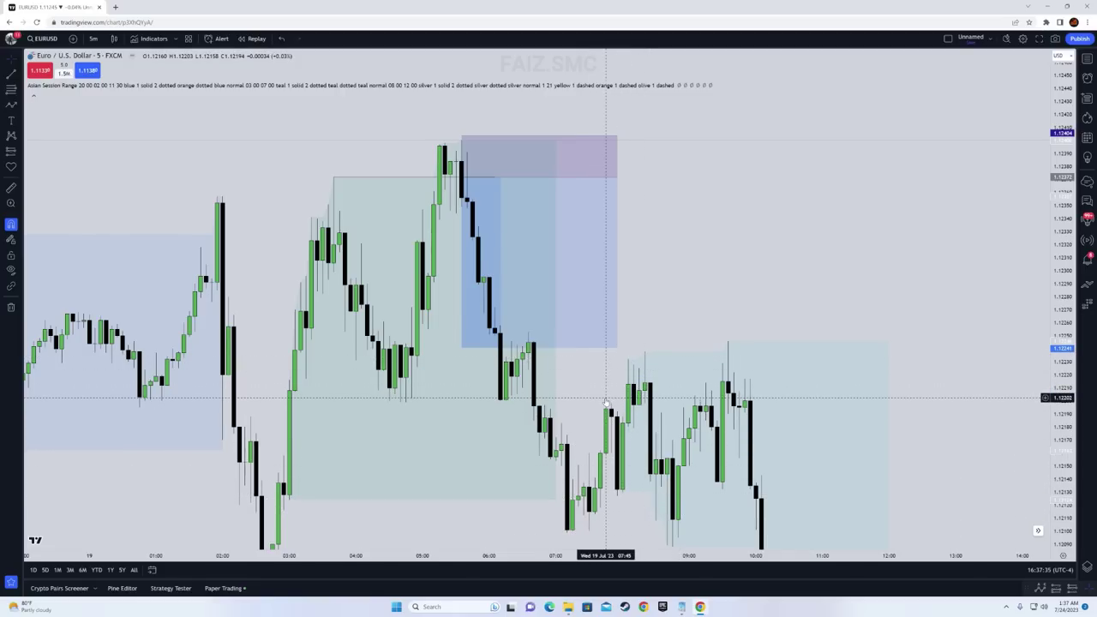
pyautogui.moveTo(701, 299); pyautogui.dragTo(803, 218)
pyautogui.moveTo(1062, 362); pyautogui.dragTo(1060, 454)
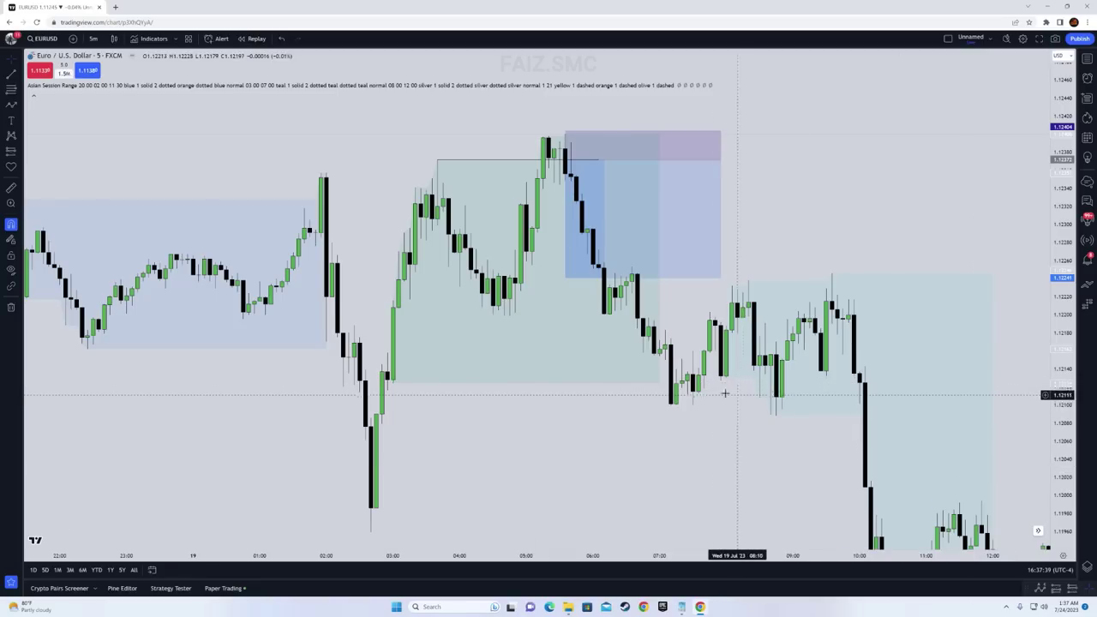
pyautogui.moveTo(553, 258); pyautogui.dragTo(621, 321)
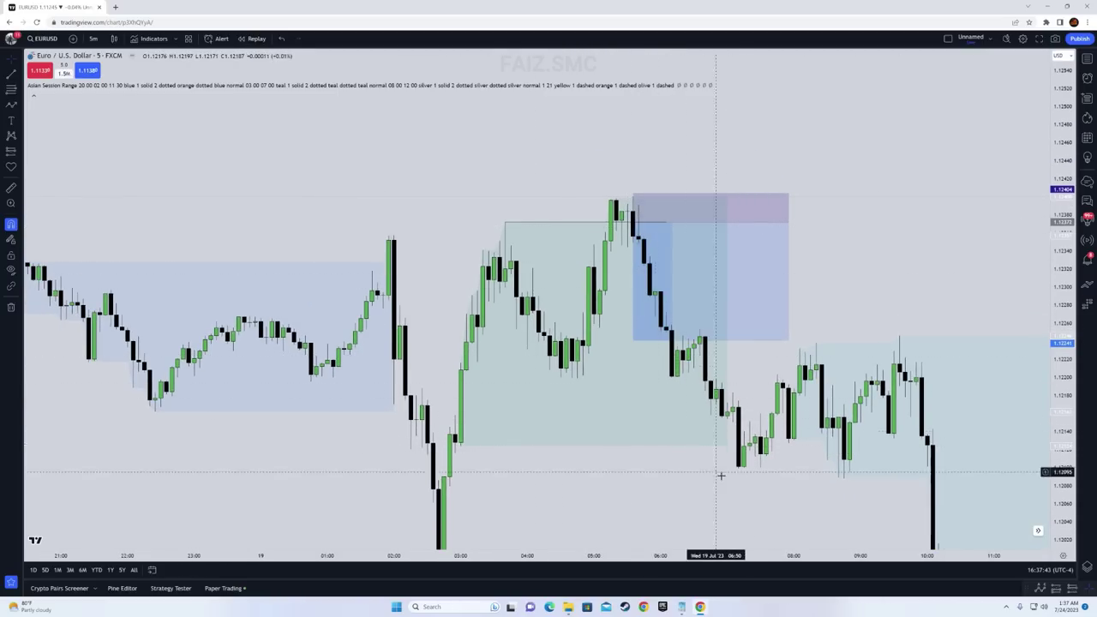
pyautogui.moveTo(719, 468); pyautogui.dragTo(595, 321)
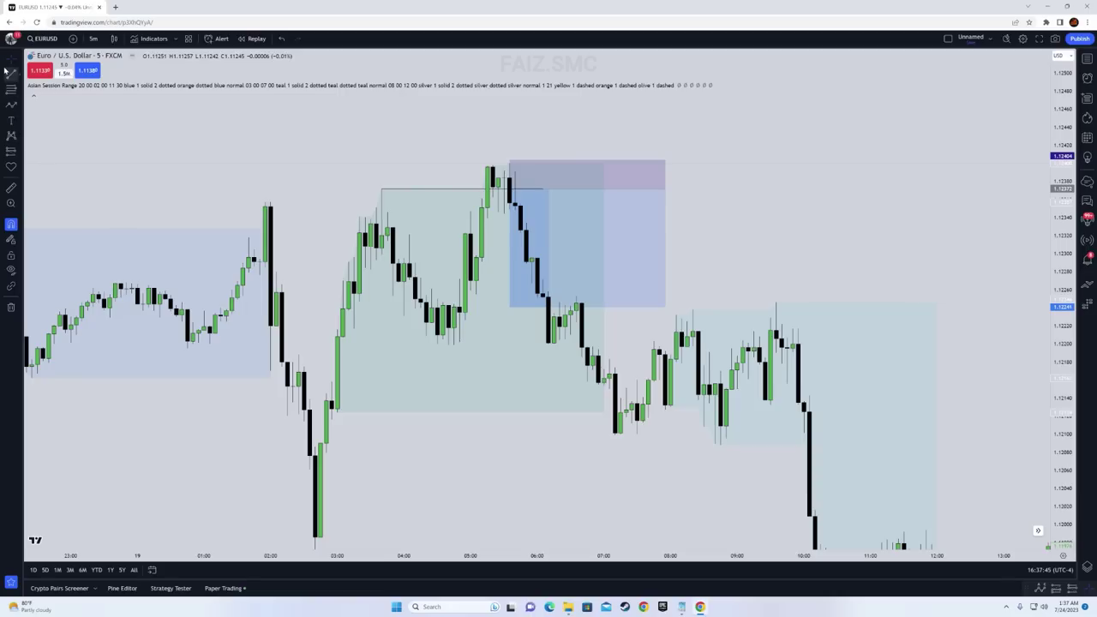
# Step: Draw a horizontal line from 07:45 to about 08:25 on 19 July at about 1.12203
pyautogui.click(17, 74)
pyautogui.click(657, 341)
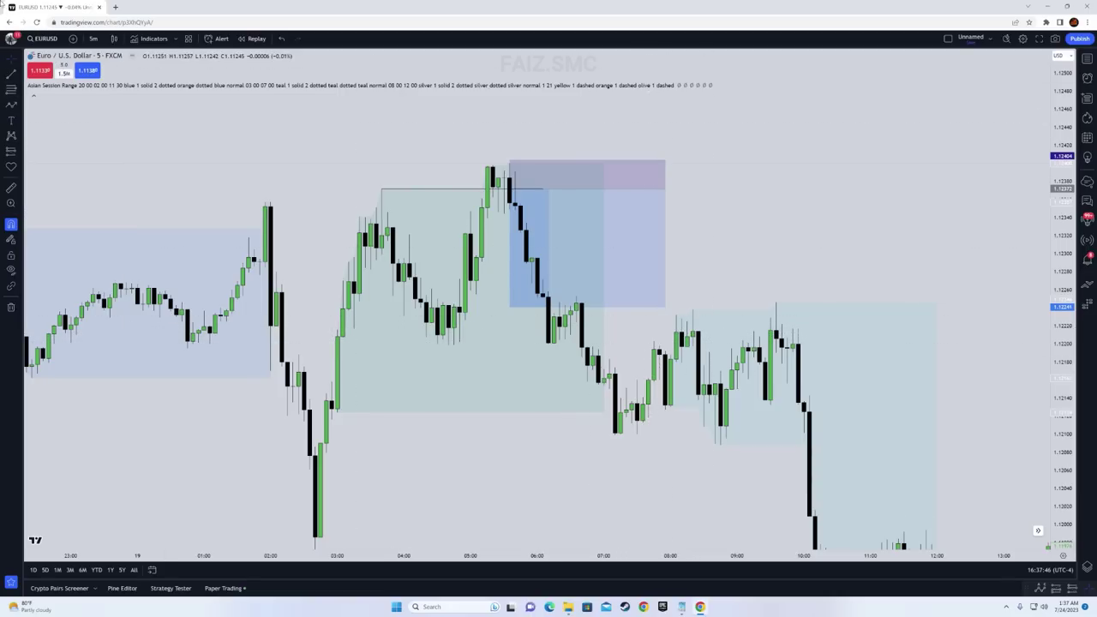
pyautogui.click(12, 76)
pyautogui.click(655, 340)
pyautogui.click(698, 341)
pyautogui.click(789, 282)
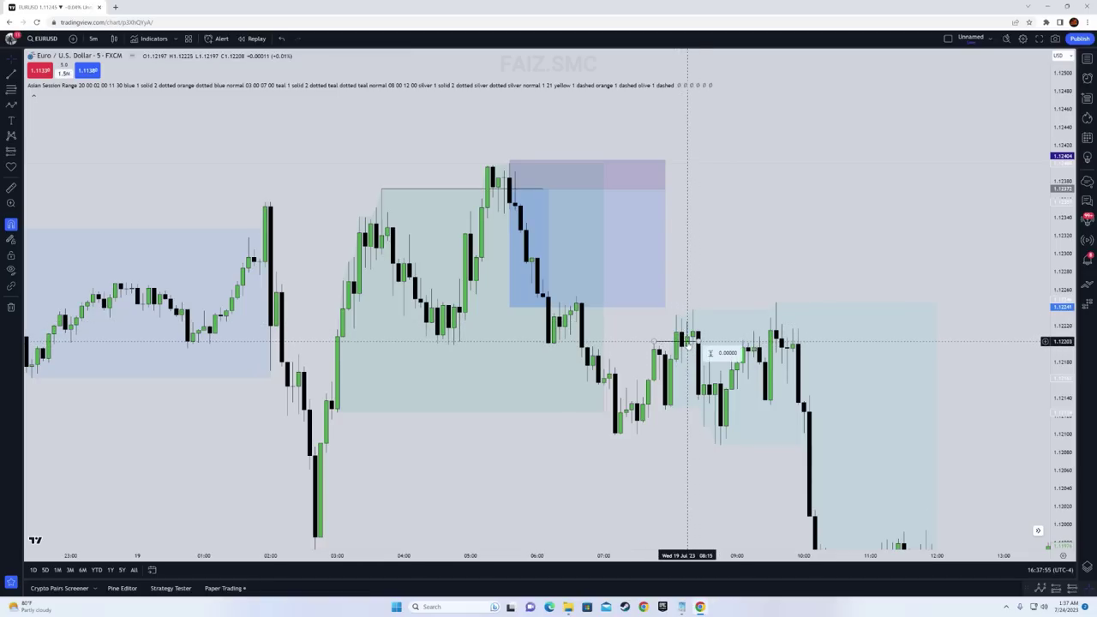
pyautogui.moveTo(687, 341); pyautogui.dragTo(675, 340)
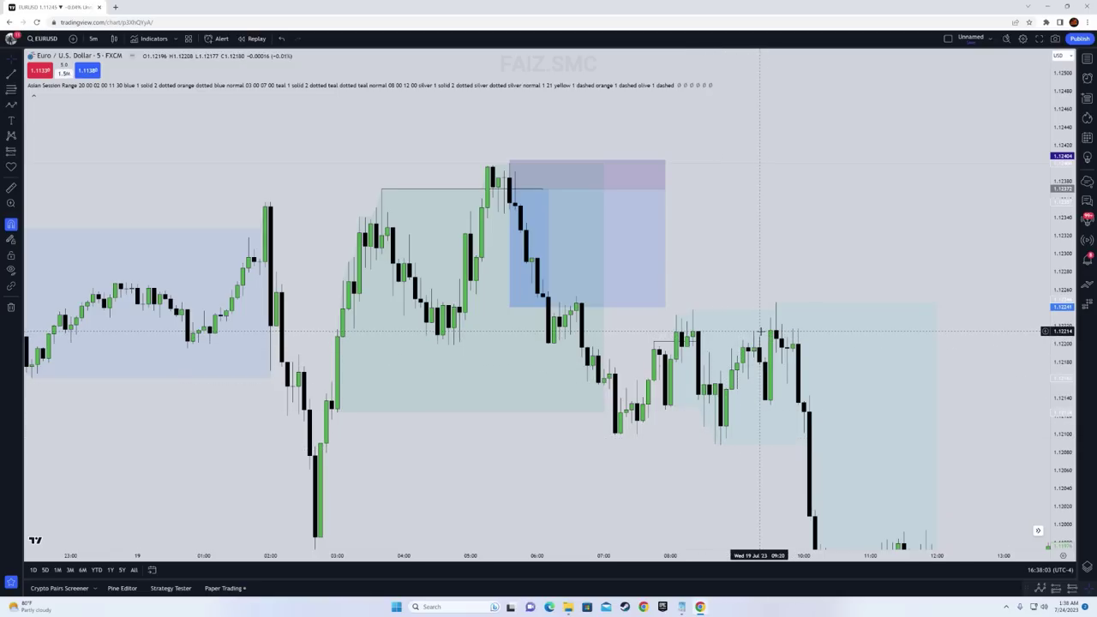
# Step: Draw a horizontal line from the 09:15 high at 1.12214 to about 10:35 on 19 July
pyautogui.click(10, 74)
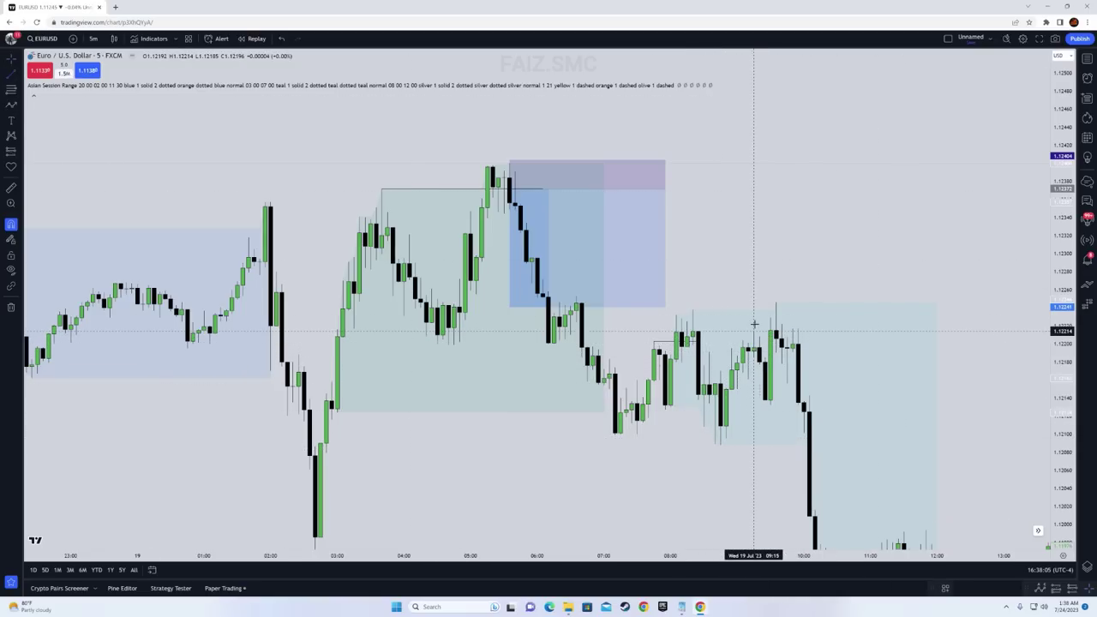
pyautogui.click(753, 332)
pyautogui.keyDown('shift'); pyautogui.click(842, 340); pyautogui.keyUp('shift')
# Step: Examine how price sweeps the marked 19 July highs and drops, and bring up the 17 July London session
pyautogui.moveTo(871, 246); pyautogui.dragTo(748, 247)
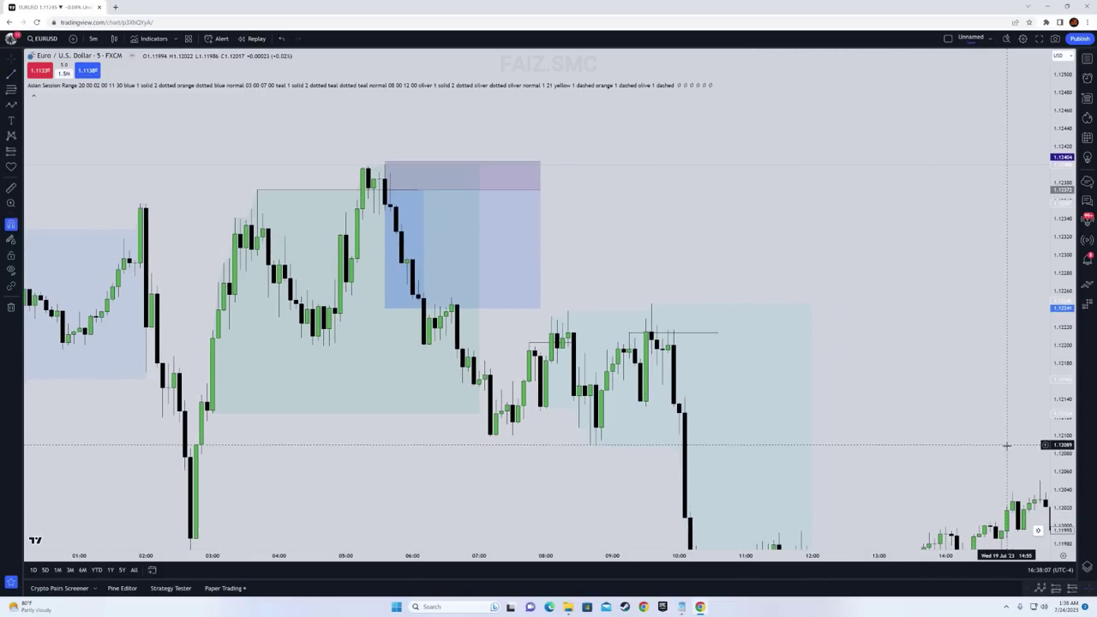
pyautogui.moveTo(1059, 453); pyautogui.dragTo(934, 249)
pyautogui.moveTo(844, 369); pyautogui.dragTo(811, 272)
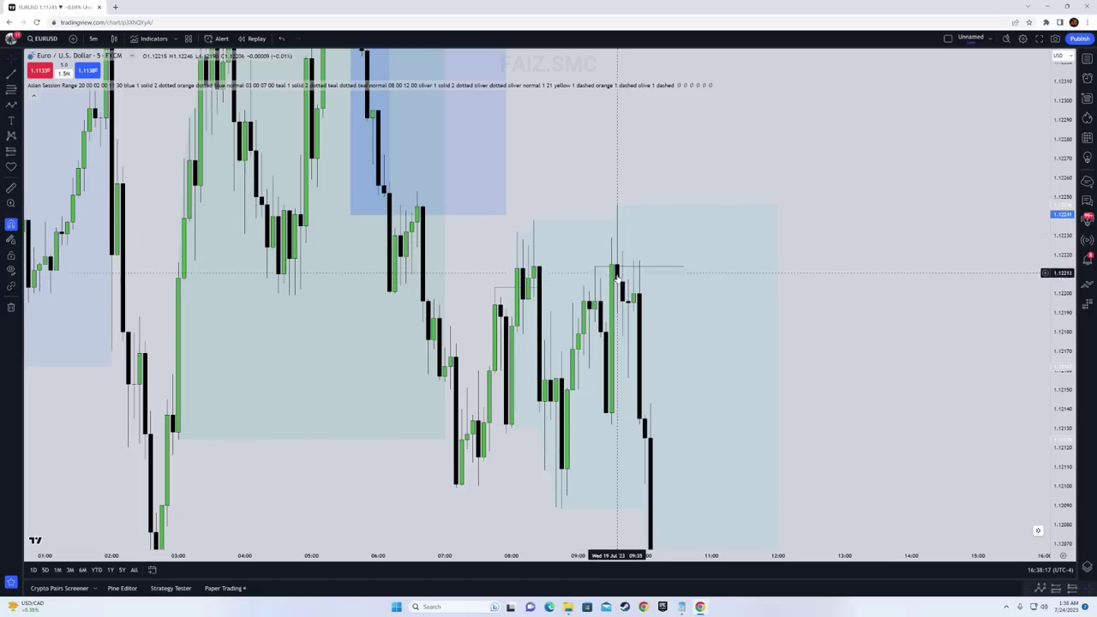
pyautogui.moveTo(1060, 390); pyautogui.dragTo(1029, 558)
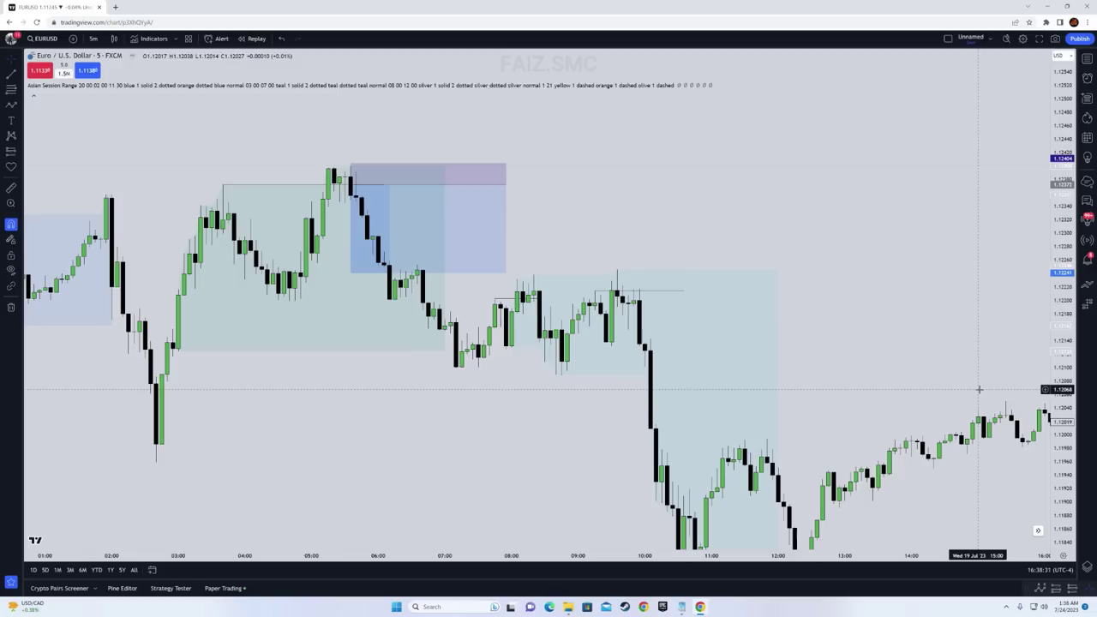
pyautogui.moveTo(536, 382); pyautogui.dragTo(558, 436)
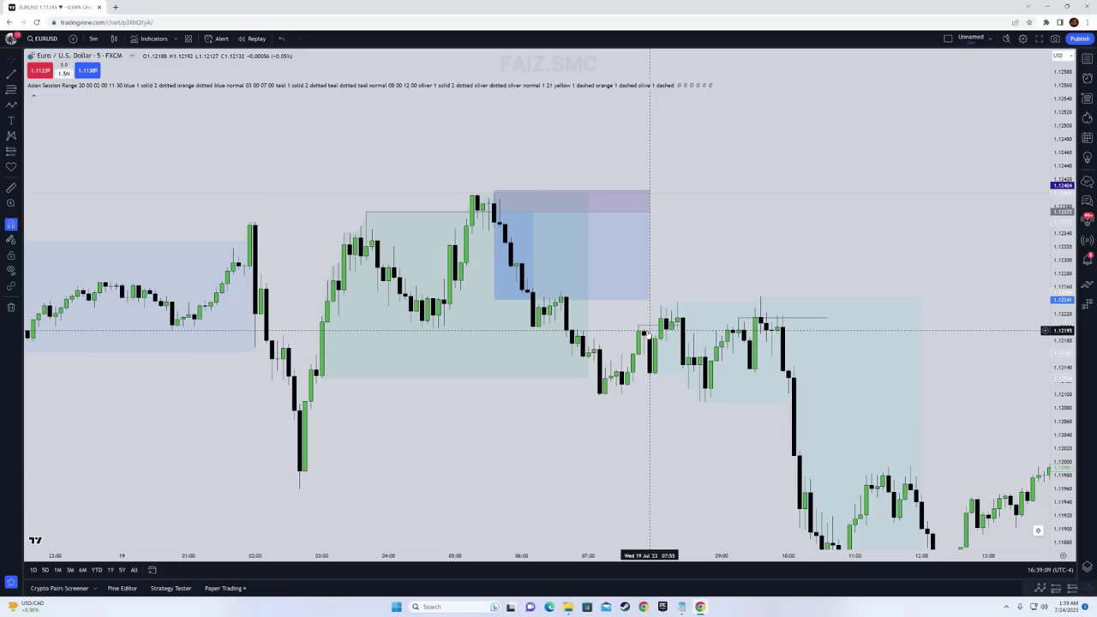
pyautogui.click(628, 305)
pyautogui.click(405, 163)
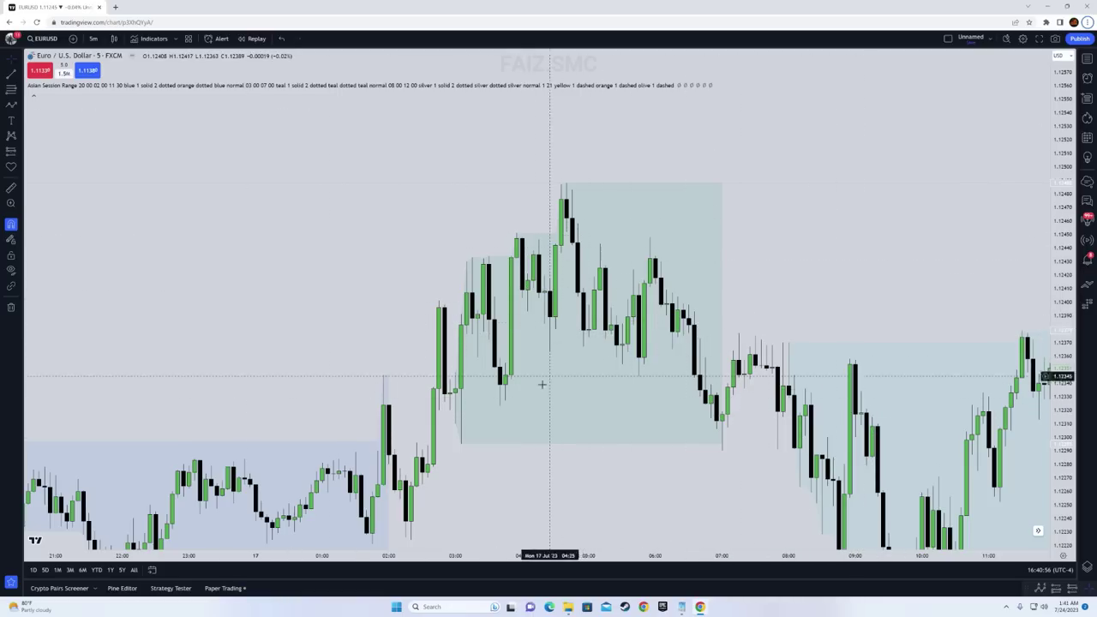
# Step: Draw a path from the 03:05 low on 17 July to the 03:15 high and the 03:20 low, and remove it
pyautogui.click(10, 103)
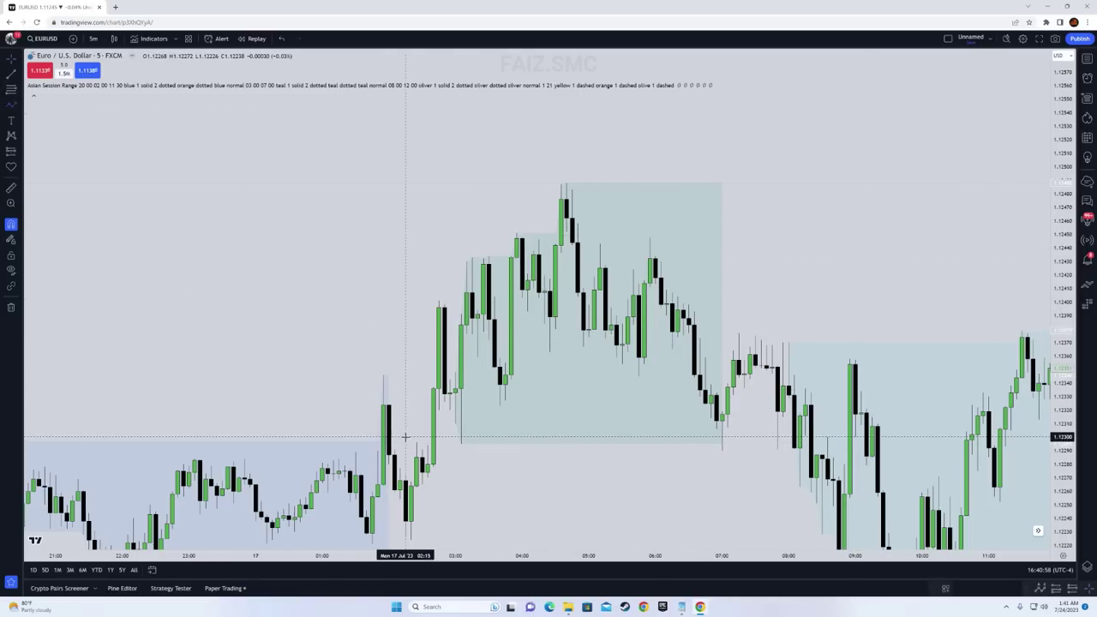
pyautogui.click(462, 442)
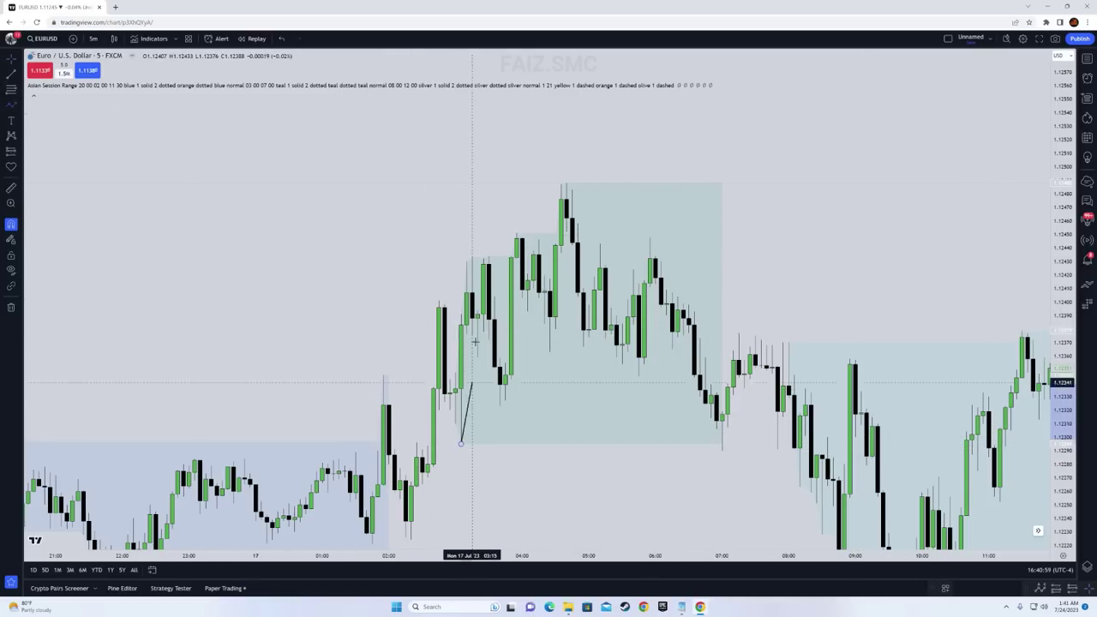
pyautogui.click(474, 242)
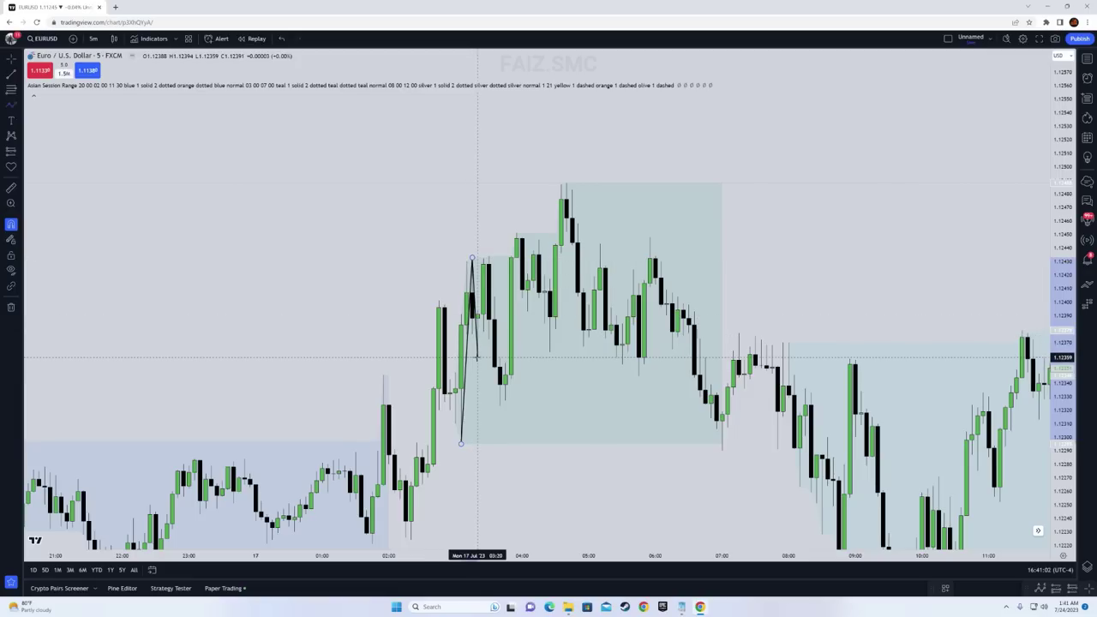
pyautogui.click(477, 356)
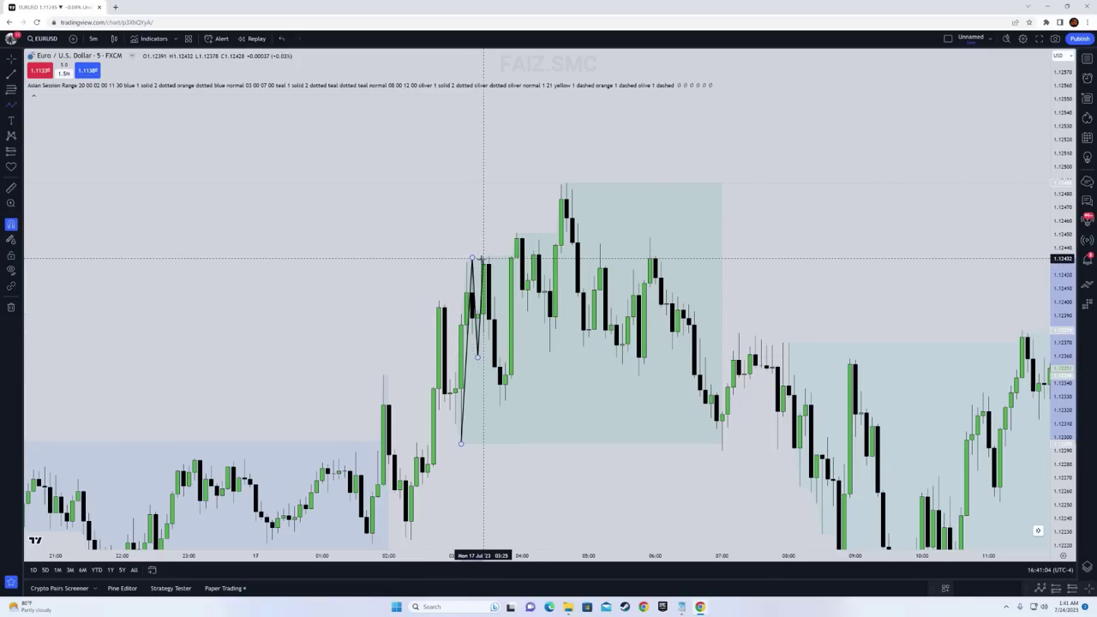
pyautogui.rightClick(472, 257)
pyautogui.click(500, 433)
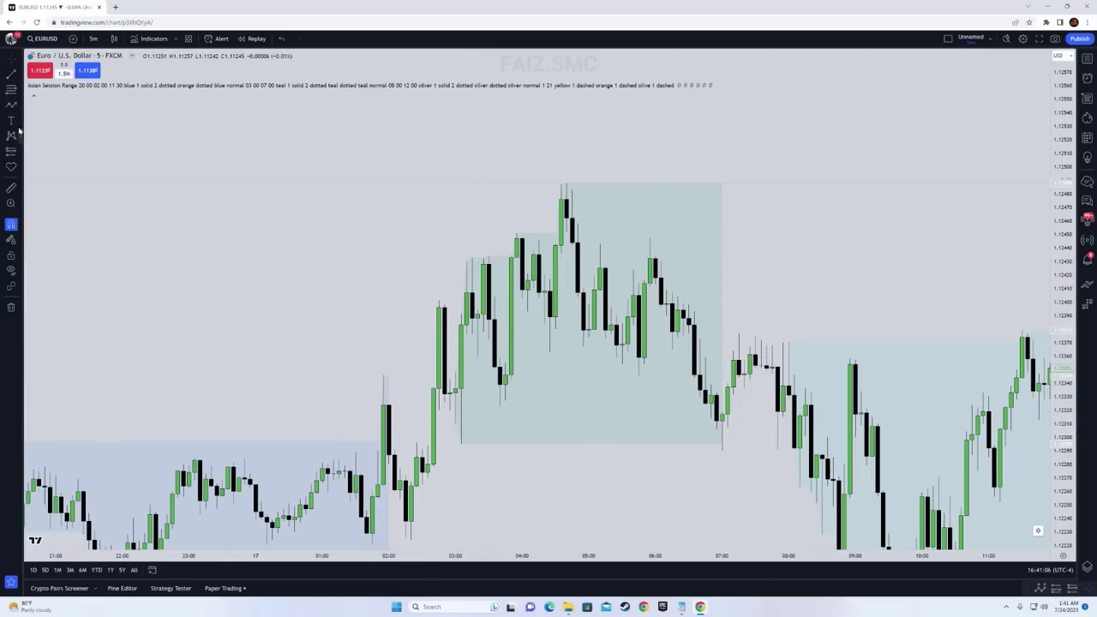
# Step: Draw a path from the 03:05 low to the 03:30 high at 1.12434 and the 03:40 low, and remove it
pyautogui.click(461, 442)
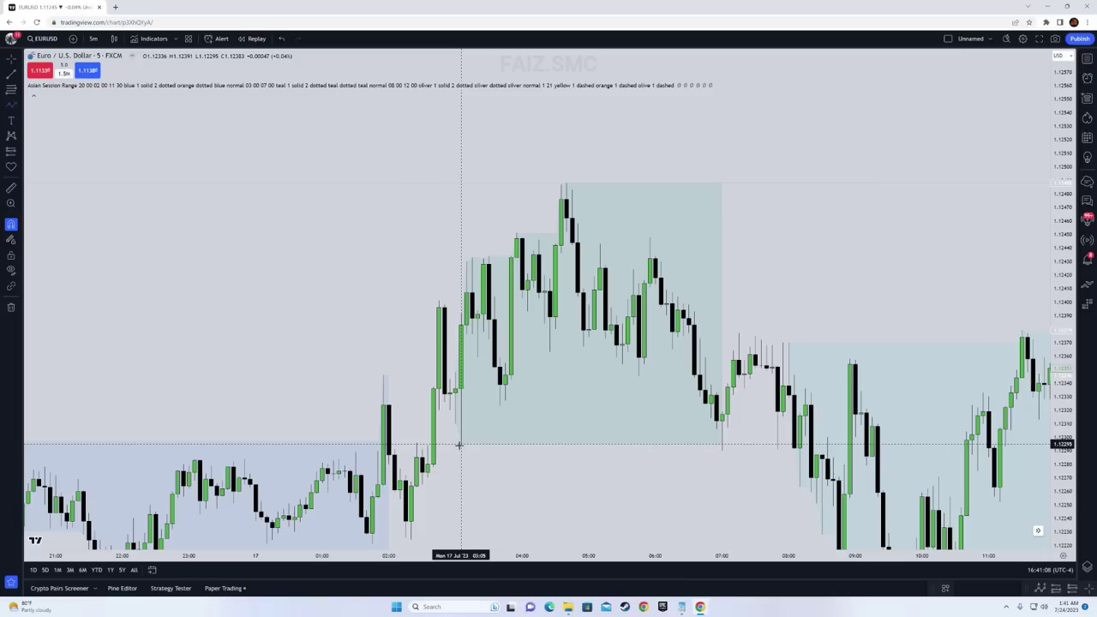
pyautogui.click(487, 256)
pyautogui.click(500, 405)
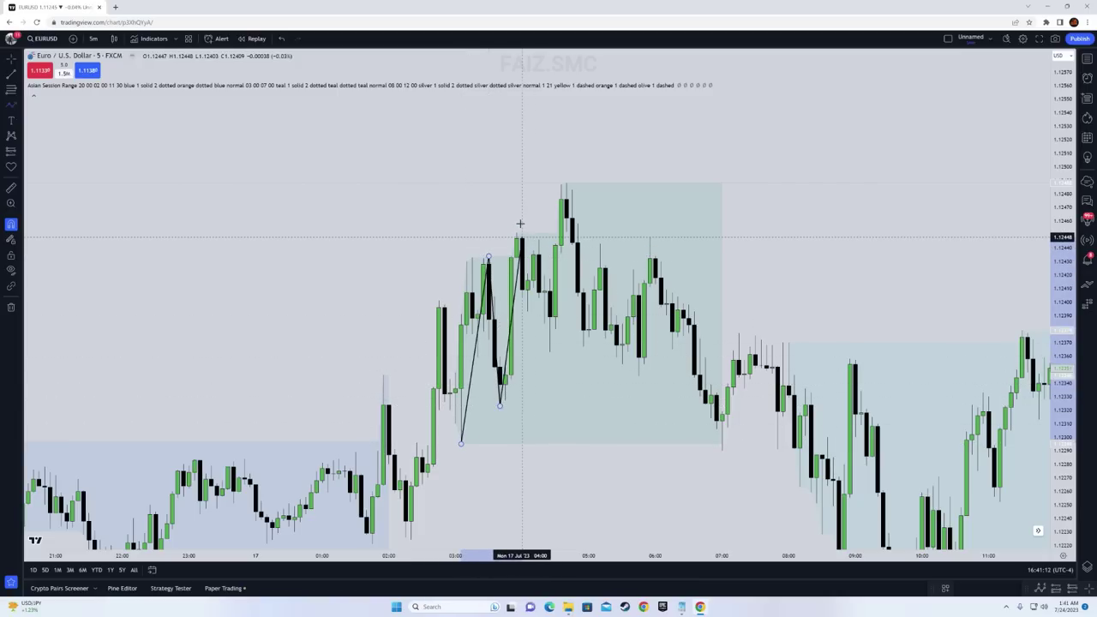
pyautogui.press('Escape')
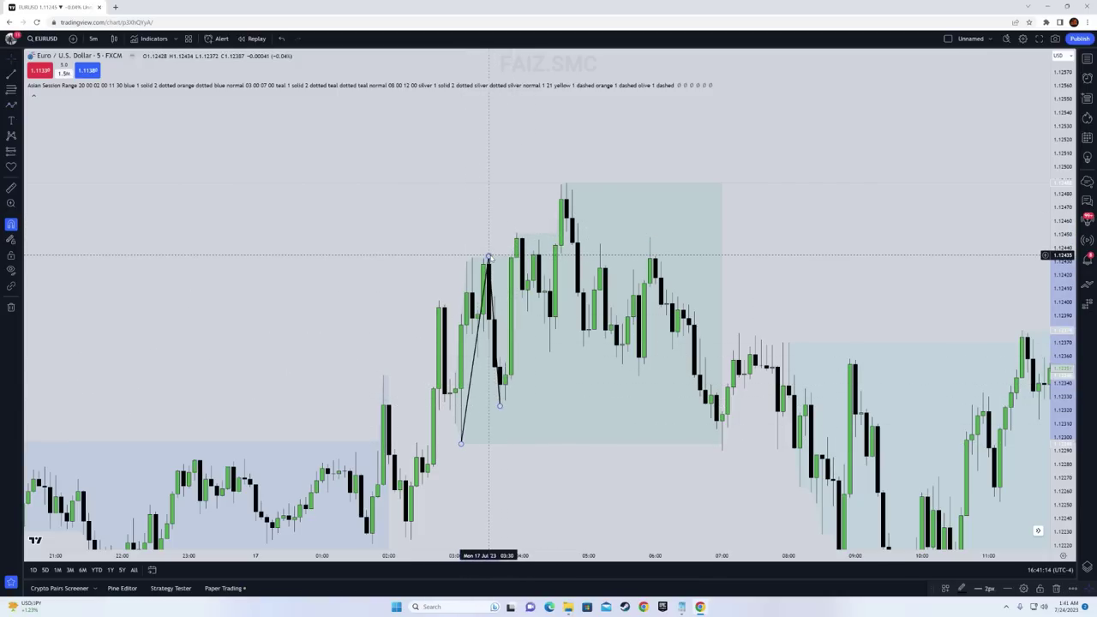
pyautogui.rightClick(488, 256)
pyautogui.click(520, 432)
# Step: Draw a horizontal line from the 03:30 high at about 1.12434 to about 04:20 on 17 July
pyautogui.click(9, 78)
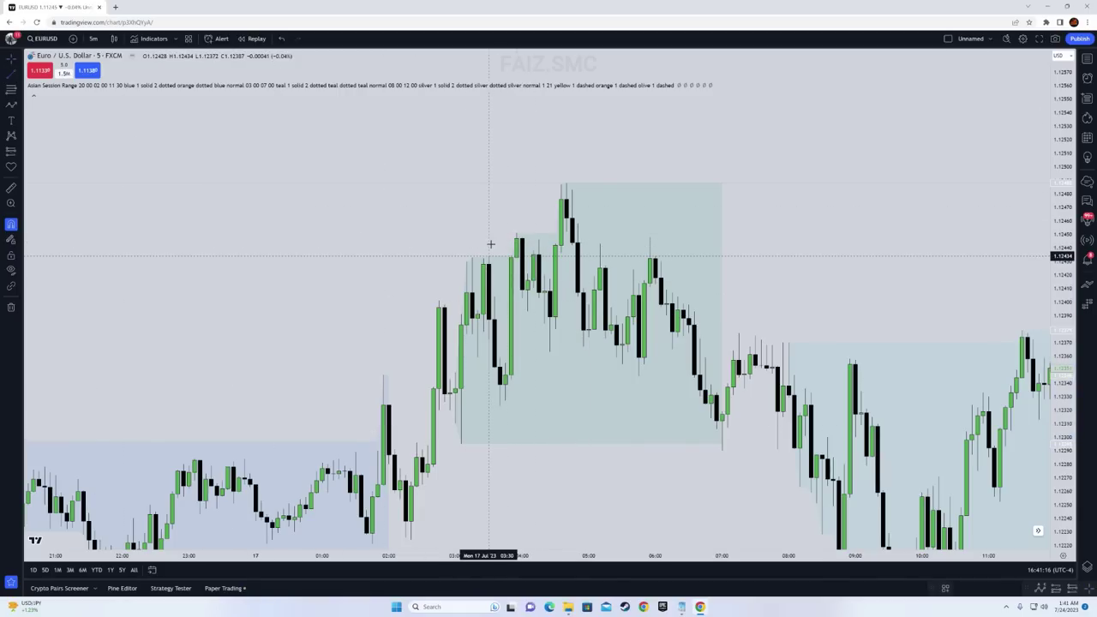
pyautogui.click(488, 255)
pyautogui.click(545, 256)
# Step: Place a short position from 04:05 to 04:20 with entry 1.12434, stop 1.12451 and target 1.12400, and remove it
pyautogui.moveTo(520, 202); pyautogui.dragTo(508, 235)
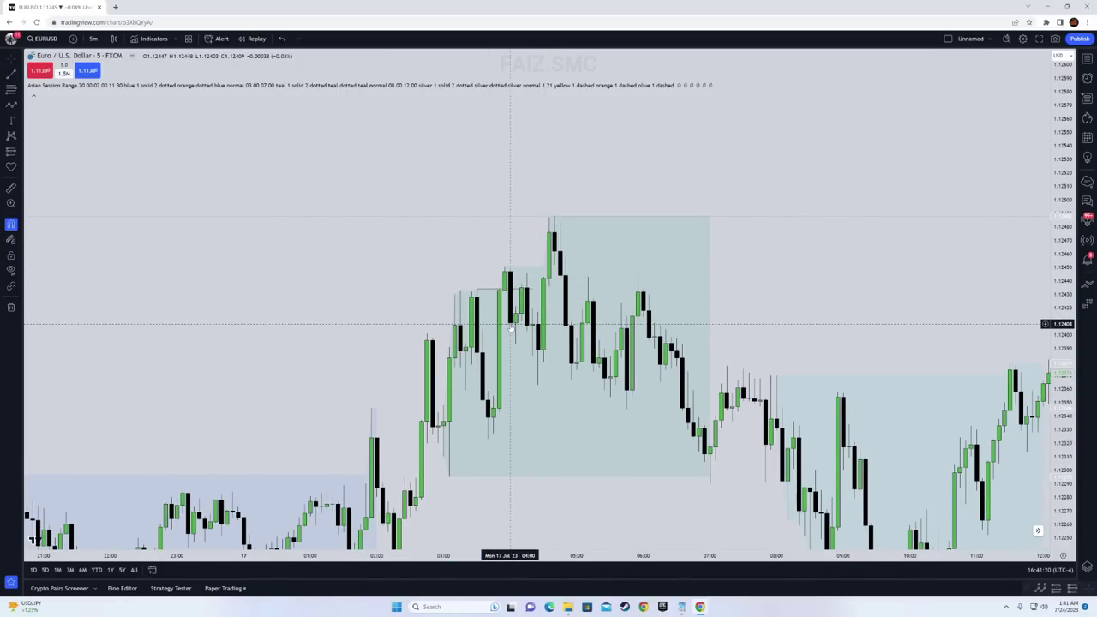
pyautogui.click(11, 151)
pyautogui.click(60, 167)
pyautogui.click(522, 288)
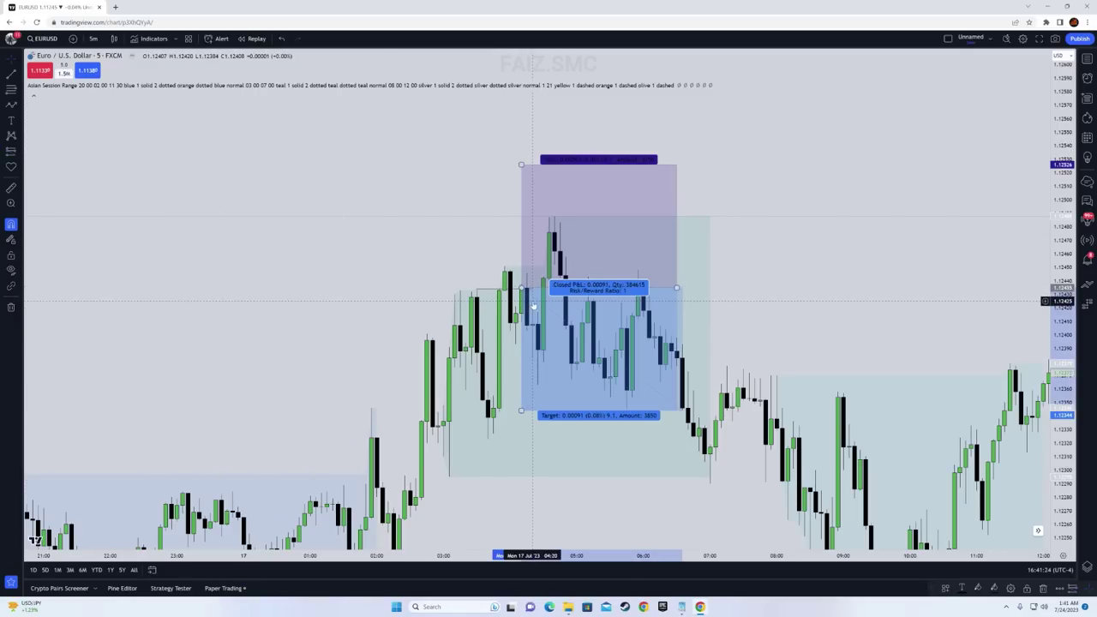
pyautogui.moveTo(520, 165); pyautogui.dragTo(505, 254)
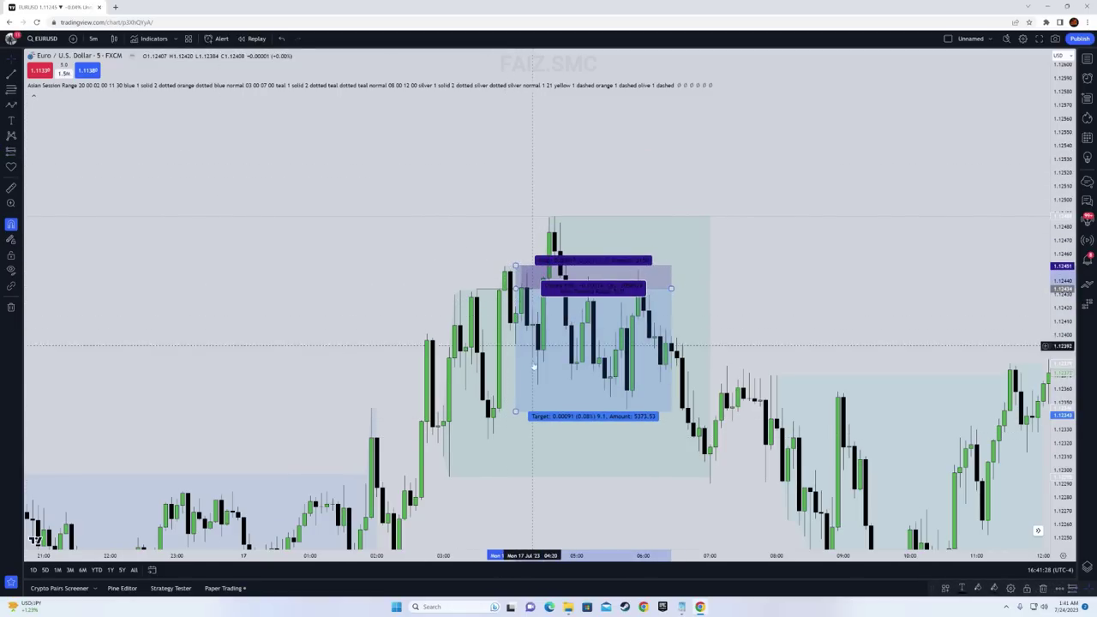
pyautogui.moveTo(515, 412); pyautogui.dragTo(918, 334)
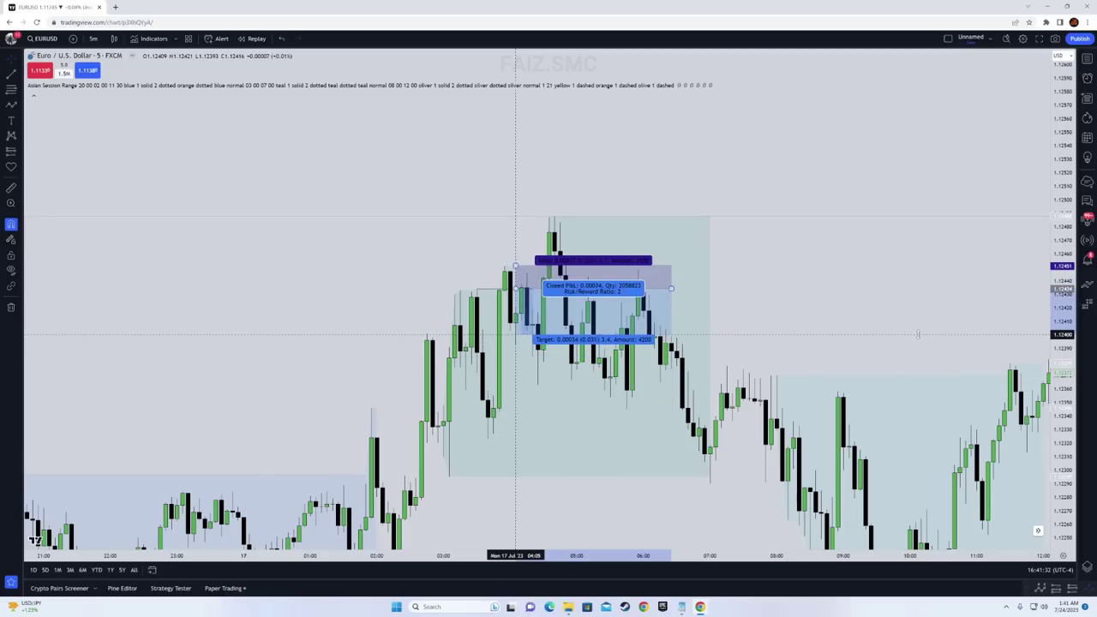
pyautogui.moveTo(670, 288); pyautogui.dragTo(530, 289)
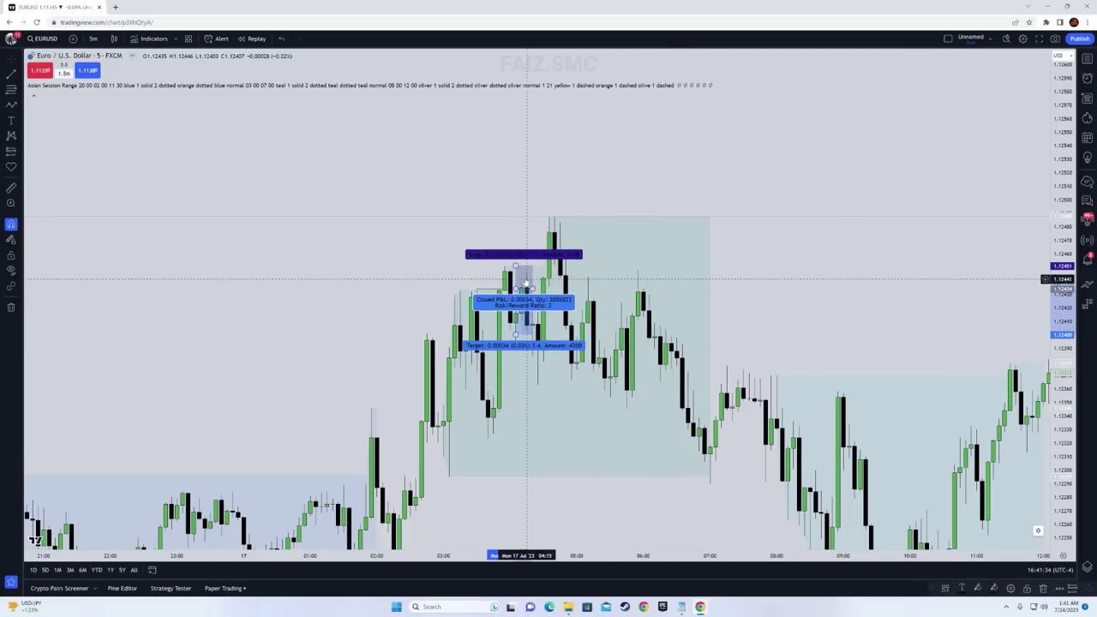
pyautogui.rightClick(524, 276)
pyautogui.click(552, 464)
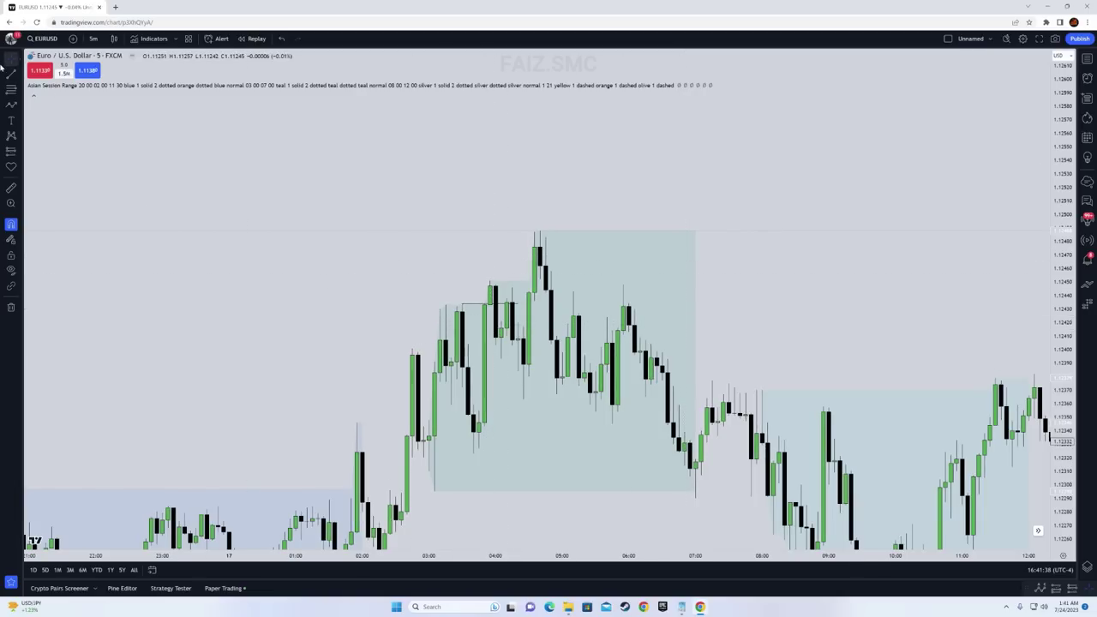
# Step: Draw a path from the 03:40 low up to the 03:55 high at 1.12451 and down to the 04:25 low
pyautogui.click(9, 105)
pyautogui.click(473, 453)
pyautogui.click(490, 282)
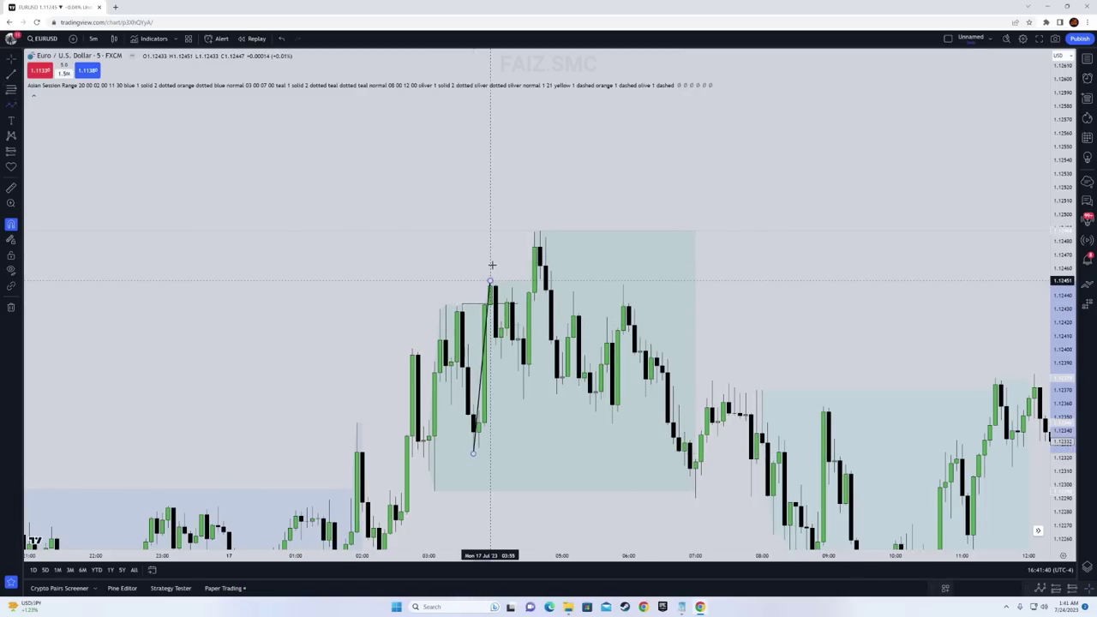
pyautogui.click(521, 405)
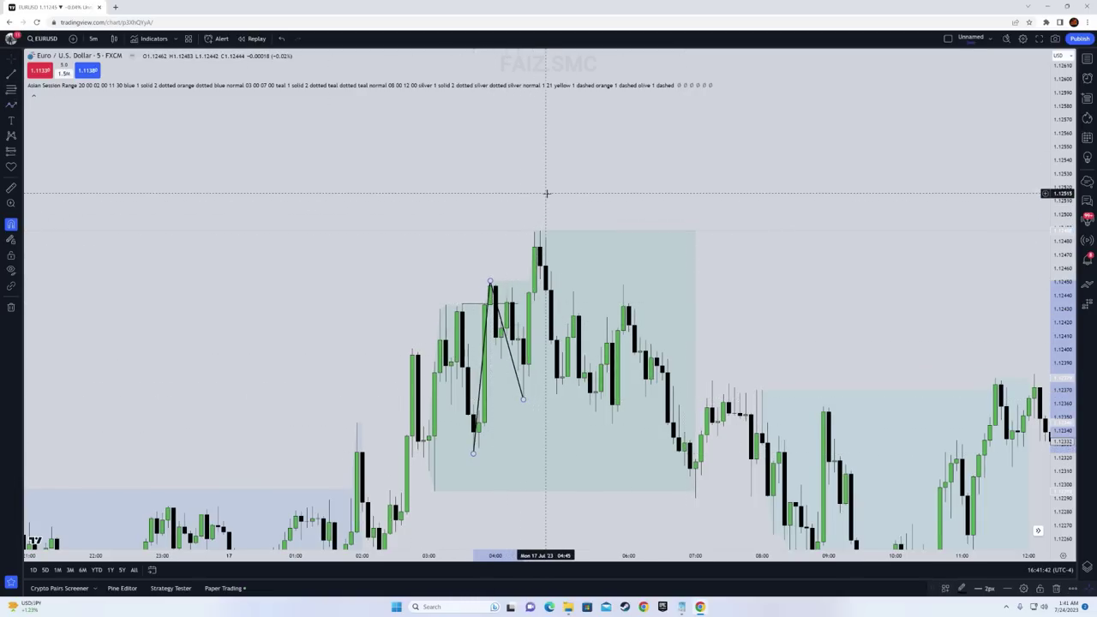
# Step: Remove the path around the 03:55 high and draw a horizontal line from that high at 1.12451 to about 05:25
pyautogui.rightClick(521, 196)
pyautogui.click(561, 374)
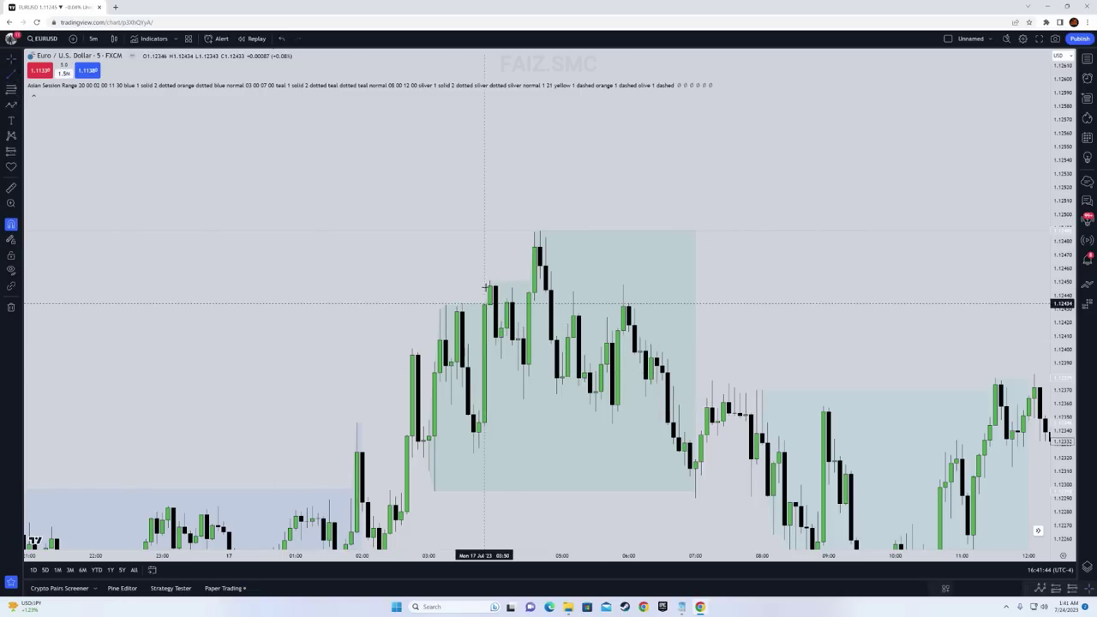
pyautogui.keyDown('shift'); pyautogui.click(591, 233); pyautogui.keyUp('shift')
pyautogui.click(592, 230)
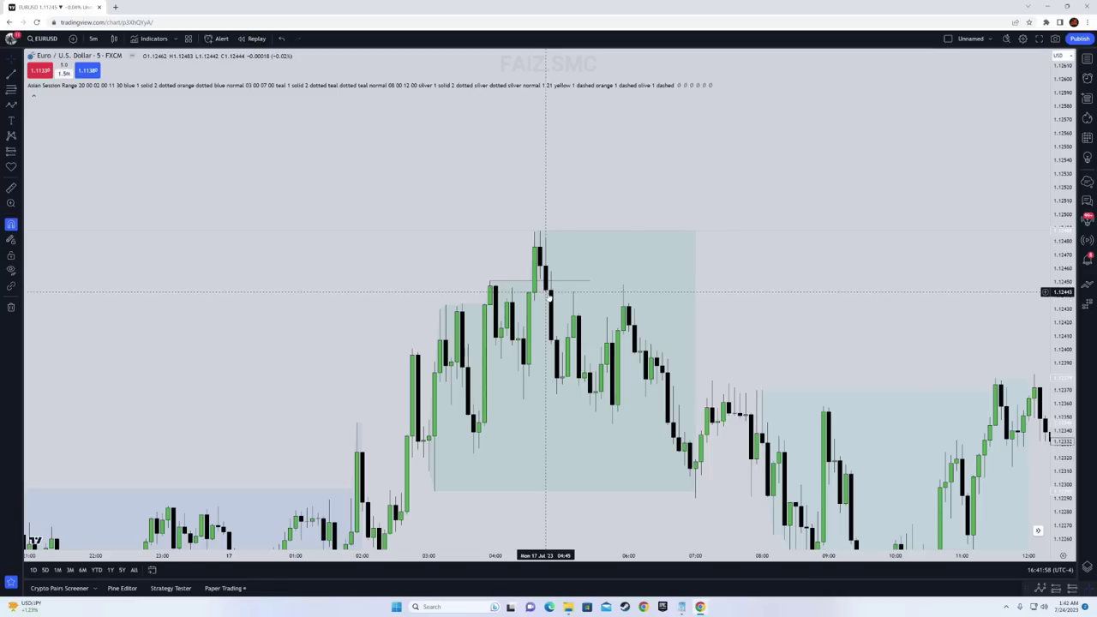
# Step: Place a short position from 04:45 to about 05:20 with entry 1.12451, stop 1.12490 and target 1.12373, and remove it
pyautogui.click(11, 150)
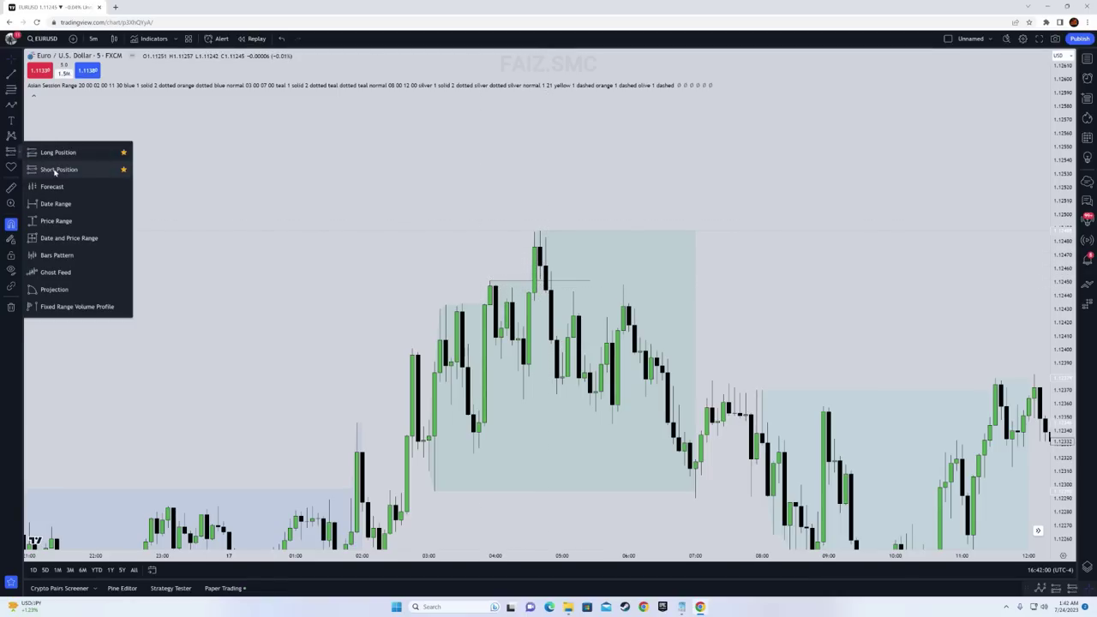
pyautogui.click(60, 166)
pyautogui.click(553, 281)
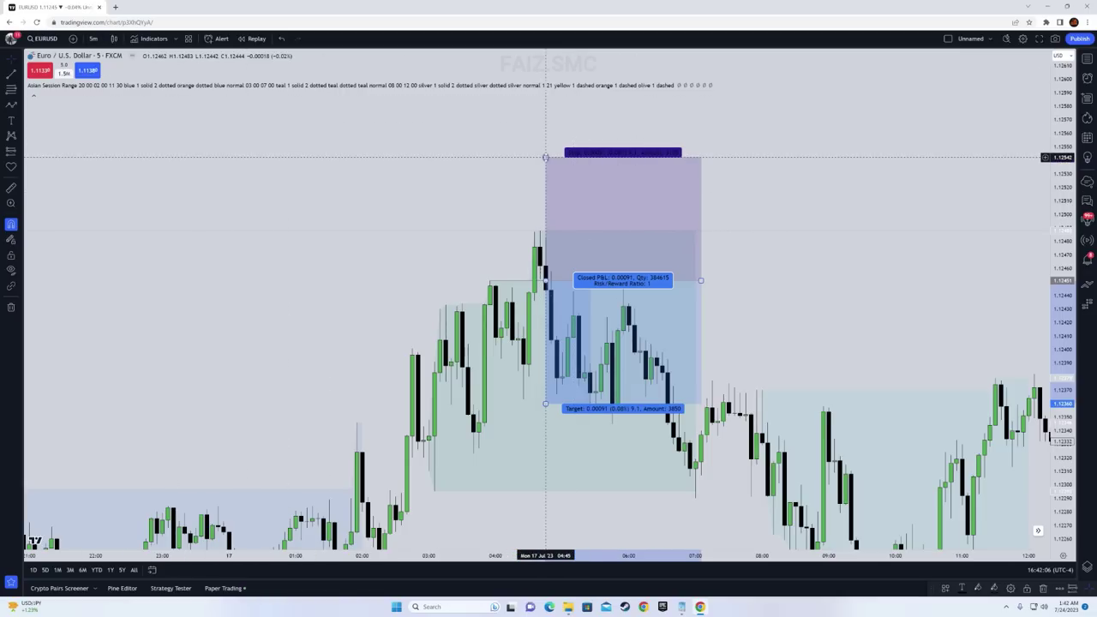
pyautogui.moveTo(545, 157); pyautogui.dragTo(545, 227)
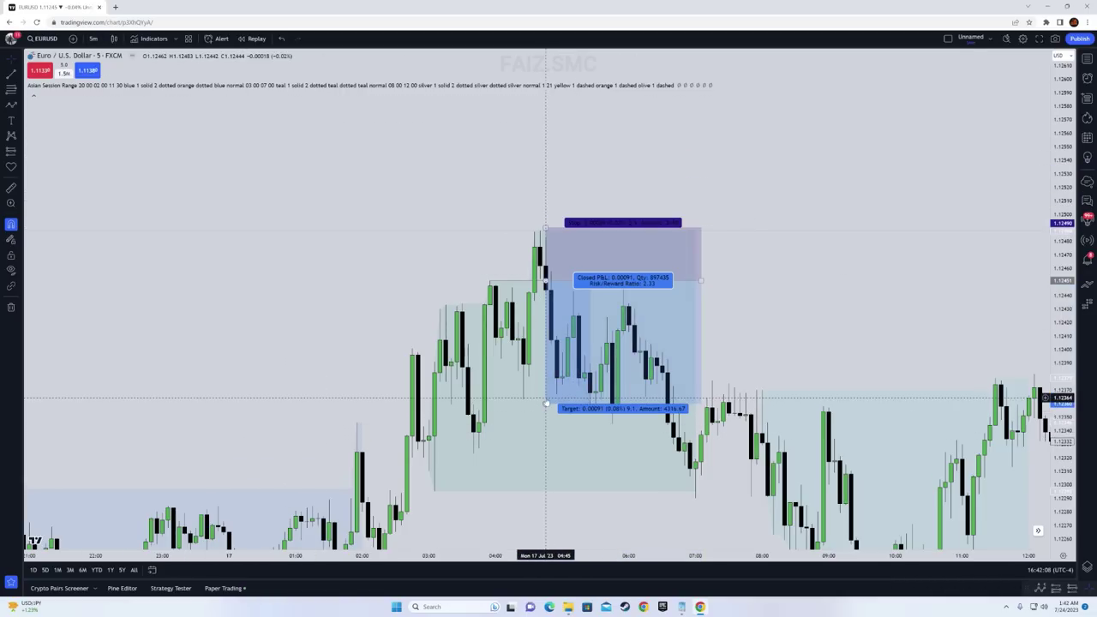
pyautogui.moveTo(545, 404); pyautogui.dragTo(545, 386)
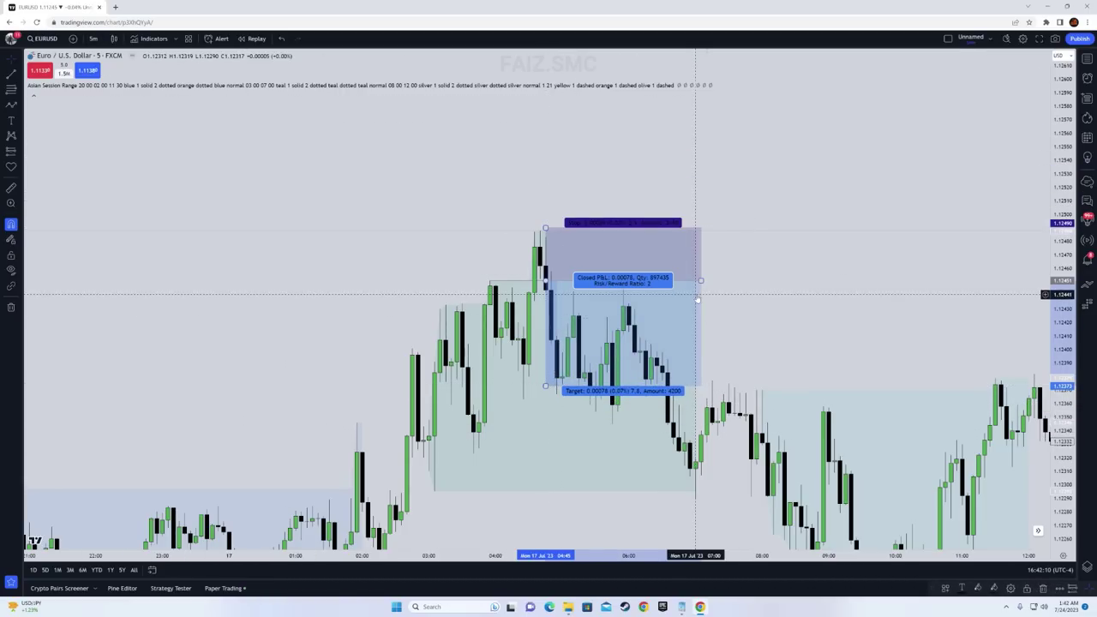
pyautogui.moveTo(700, 281); pyautogui.dragTo(584, 280)
pyautogui.moveTo(801, 271); pyautogui.dragTo(807, 271)
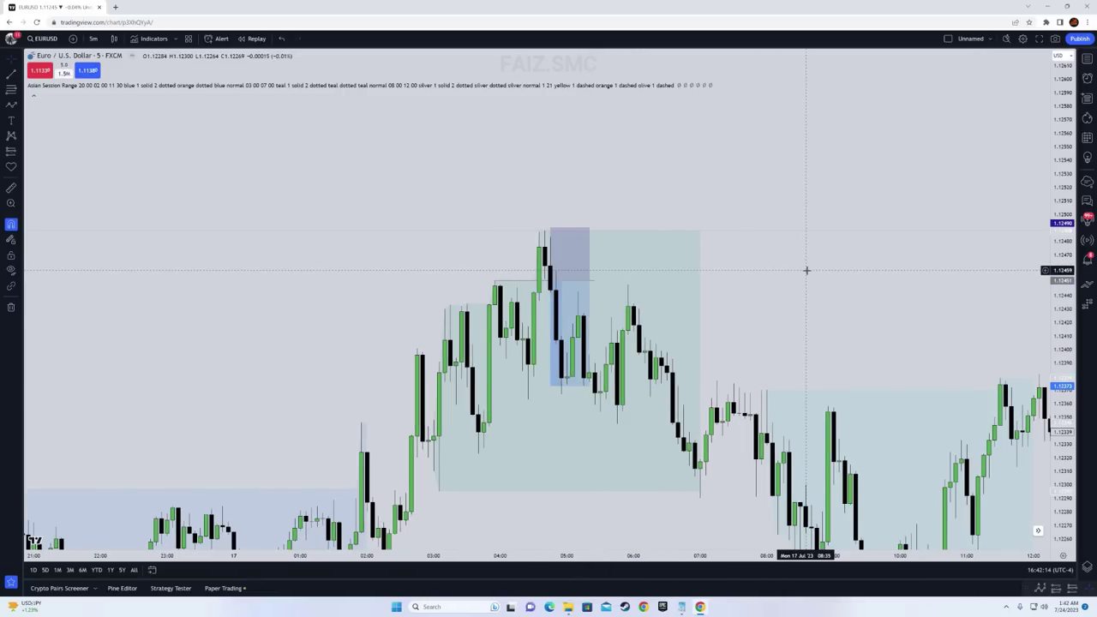
pyautogui.click(571, 343)
pyautogui.rightClick(574, 342)
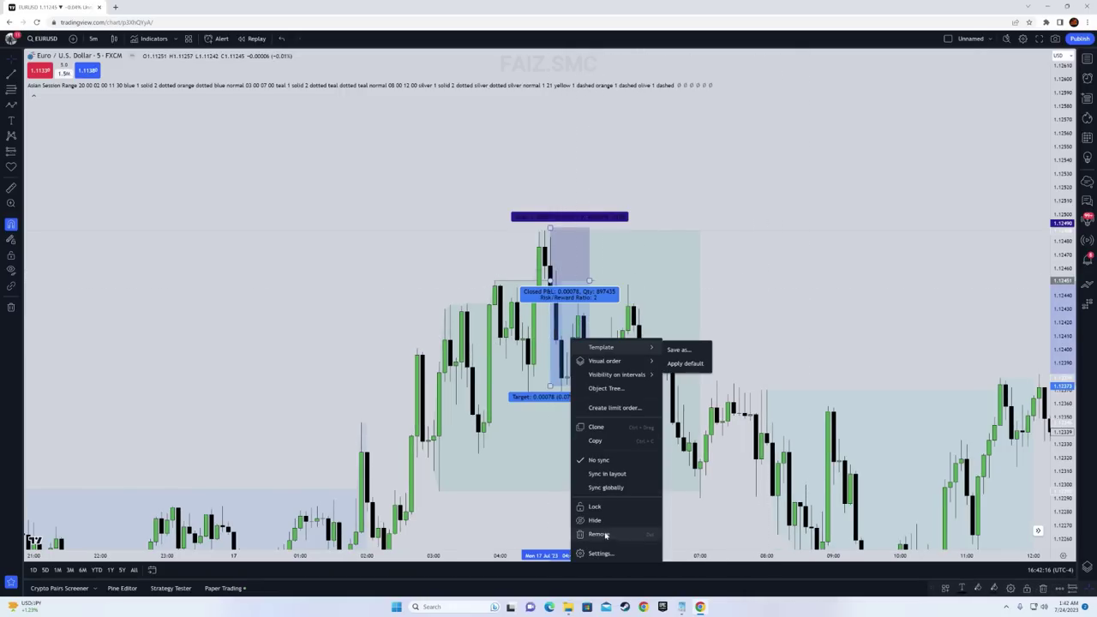
pyautogui.click(600, 535)
# Step: Draw a horizontal line from the 04:55 low at about 1.12367 to about 05:40, and remove it
pyautogui.moveTo(530, 435)
pyautogui.mouseDown()
pyautogui.moveTo(575, 373)
pyautogui.moveTo(505, 396)
pyautogui.mouseUp()
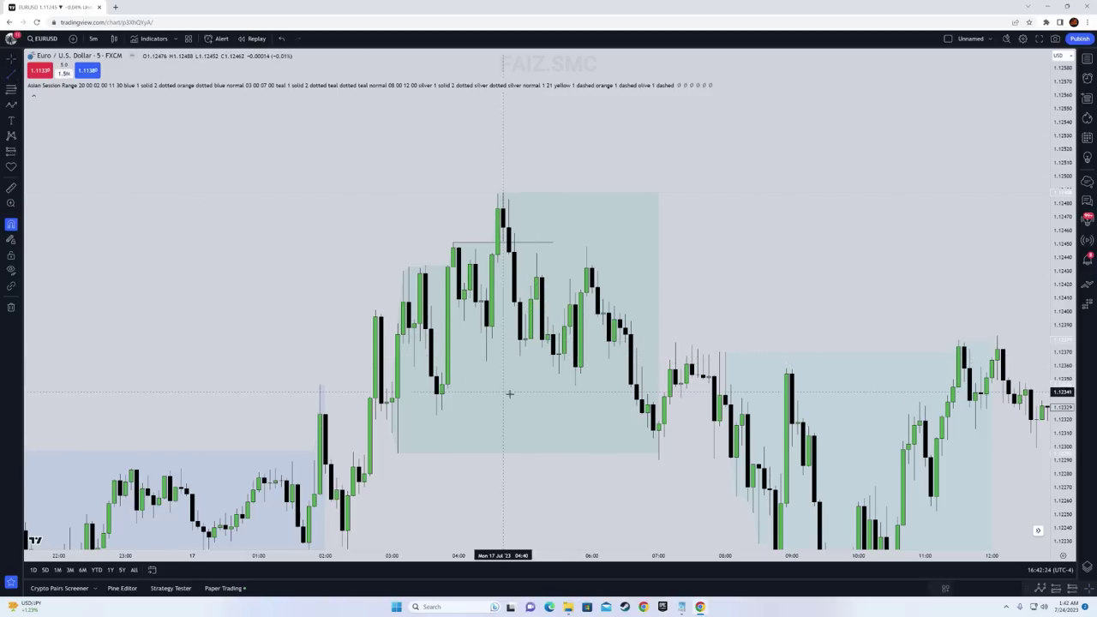
pyautogui.click(518, 365)
pyautogui.click(570, 367)
pyautogui.moveTo(570, 367); pyautogui.dragTo(559, 377)
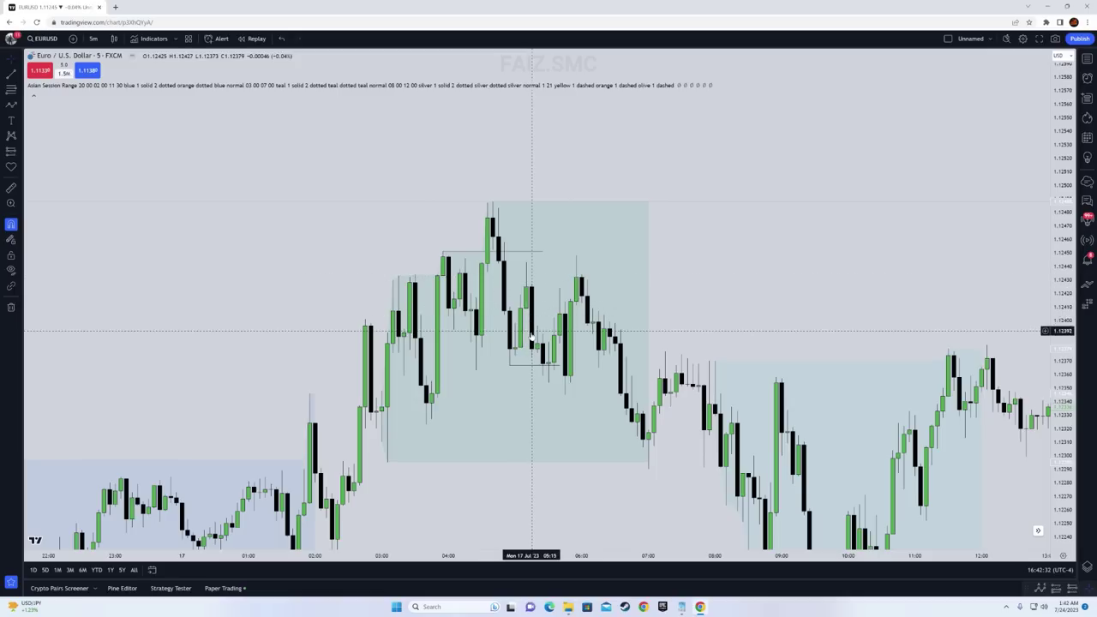
pyautogui.click(517, 245)
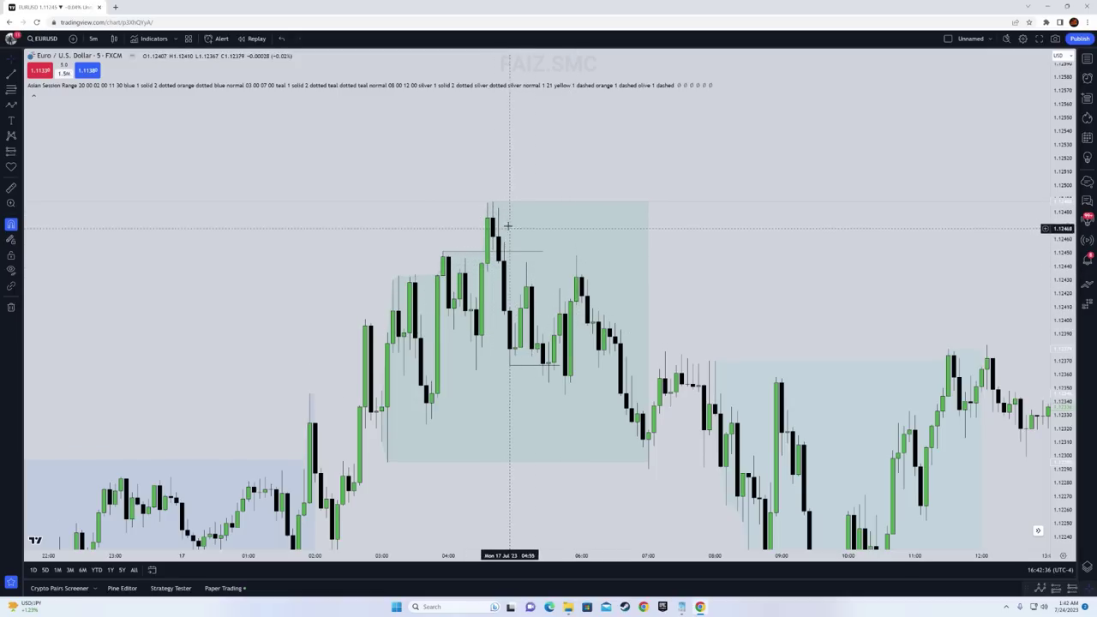
pyautogui.click(554, 366)
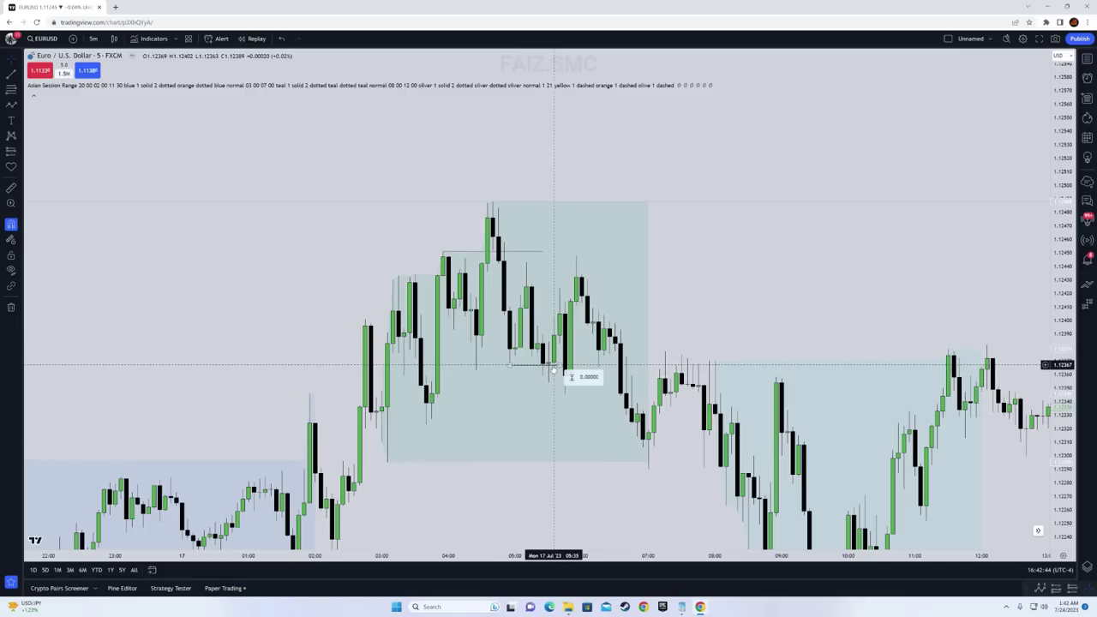
pyautogui.rightClick(554, 367)
pyautogui.click(588, 562)
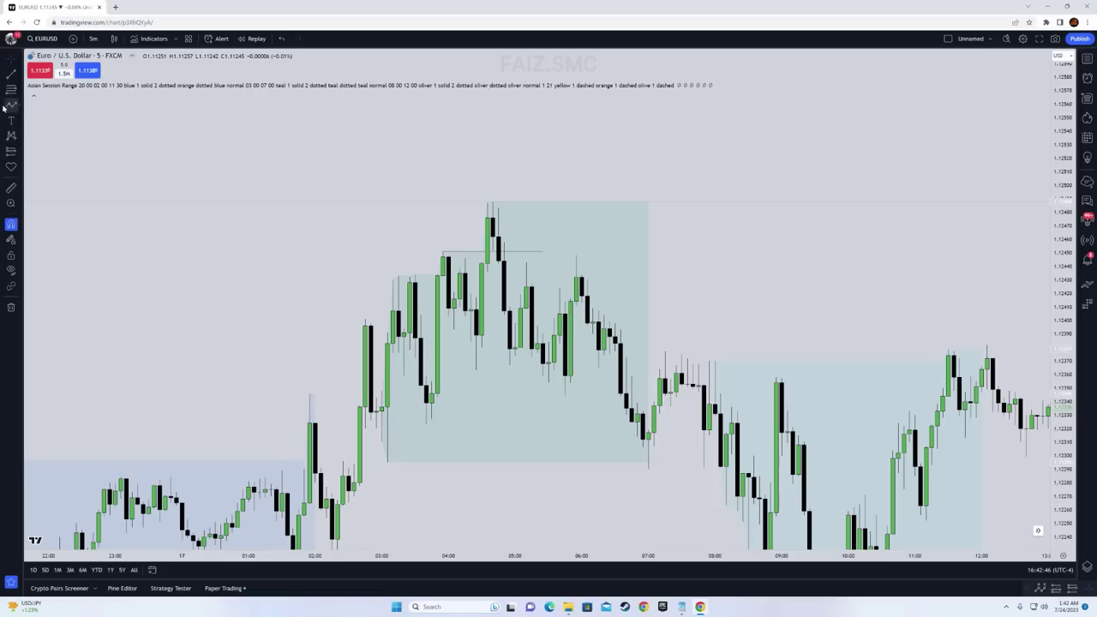
# Step: Draw a path from the 04:35 high to the 05:30 low at about 1.12354, trying the 04:55 low as its end point too
pyautogui.click(11, 105)
pyautogui.click(488, 204)
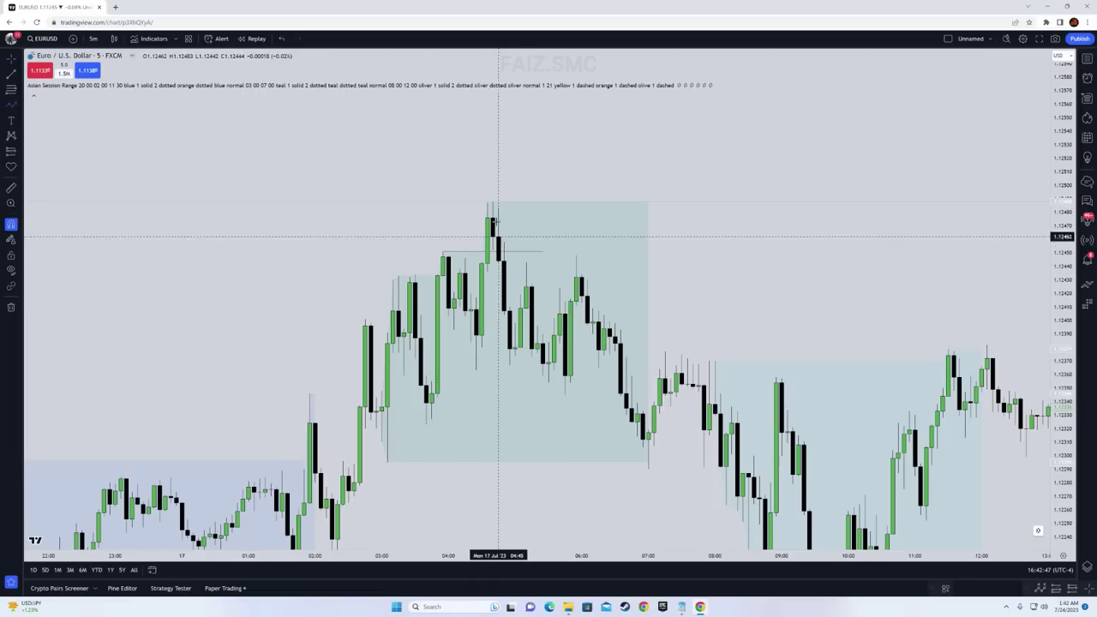
pyautogui.doubleClick(548, 383)
pyautogui.moveTo(549, 383); pyautogui.dragTo(491, 354)
pyautogui.click(489, 352)
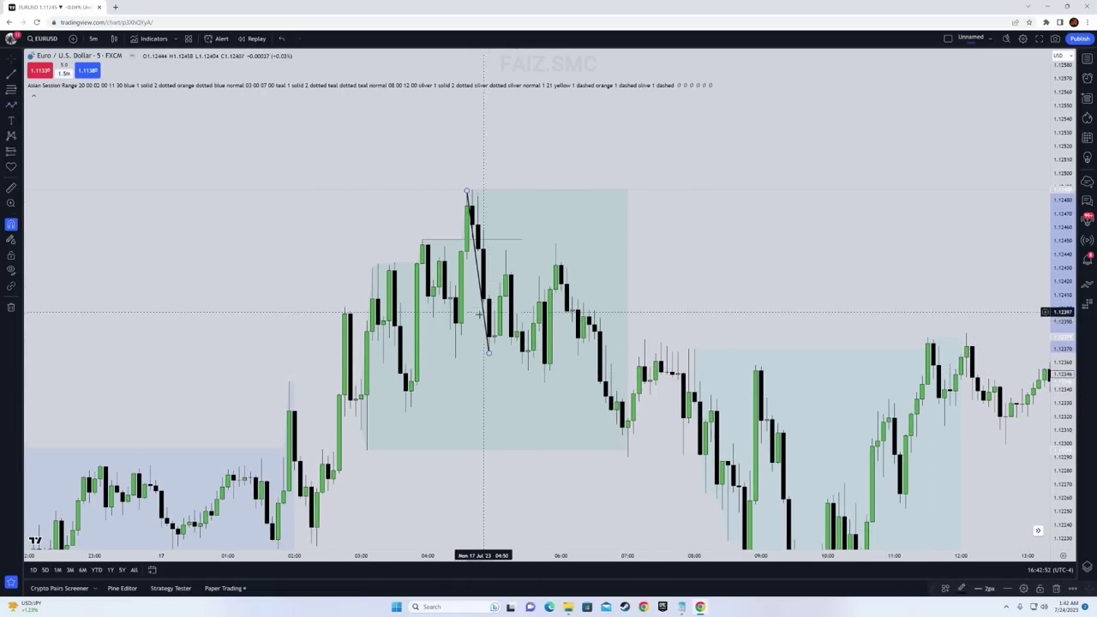
pyautogui.click(10, 75)
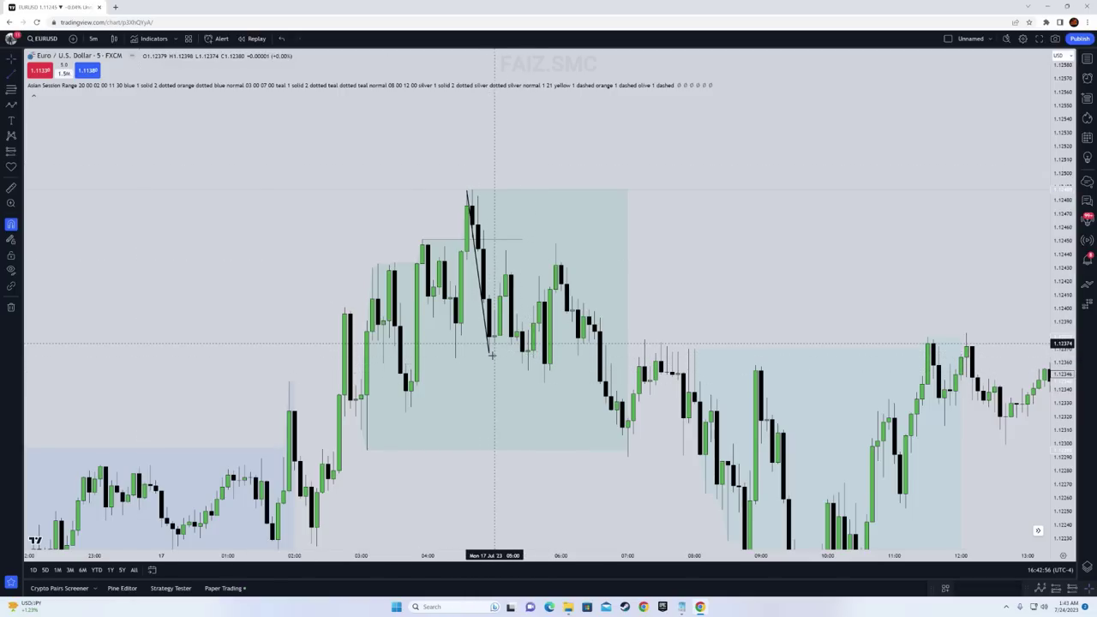
pyautogui.moveTo(490, 353); pyautogui.dragTo(528, 370)
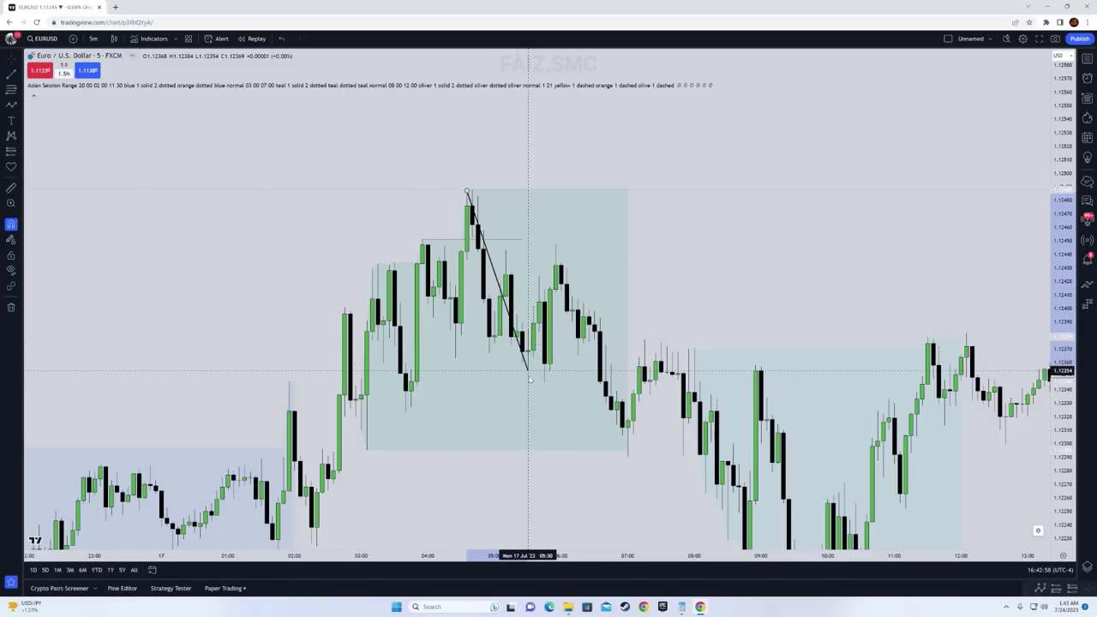
pyautogui.click(528, 372)
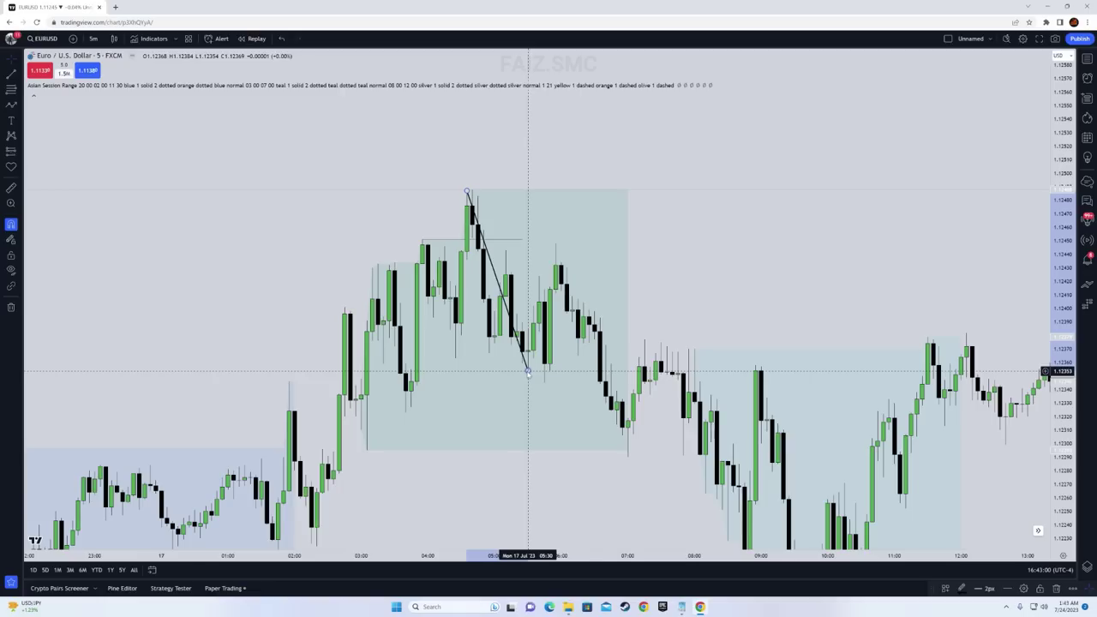
# Step: Draw a second path from the 05:30 low up to about 1.12424 at 05:40, and remove both paths
pyautogui.hotkey('alt', 't')
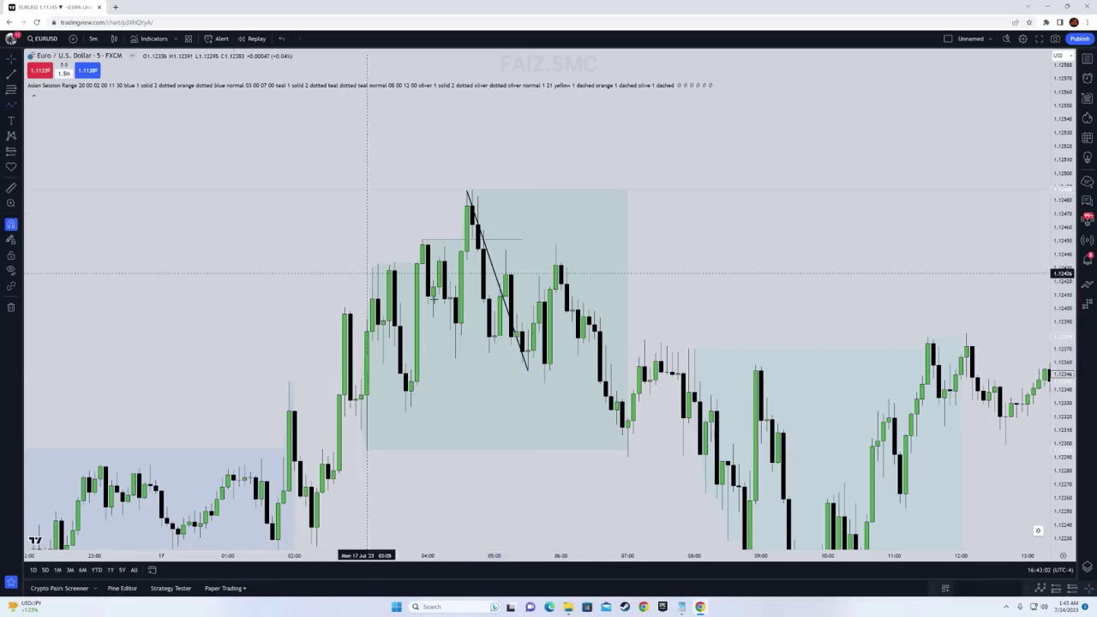
pyautogui.click(528, 368)
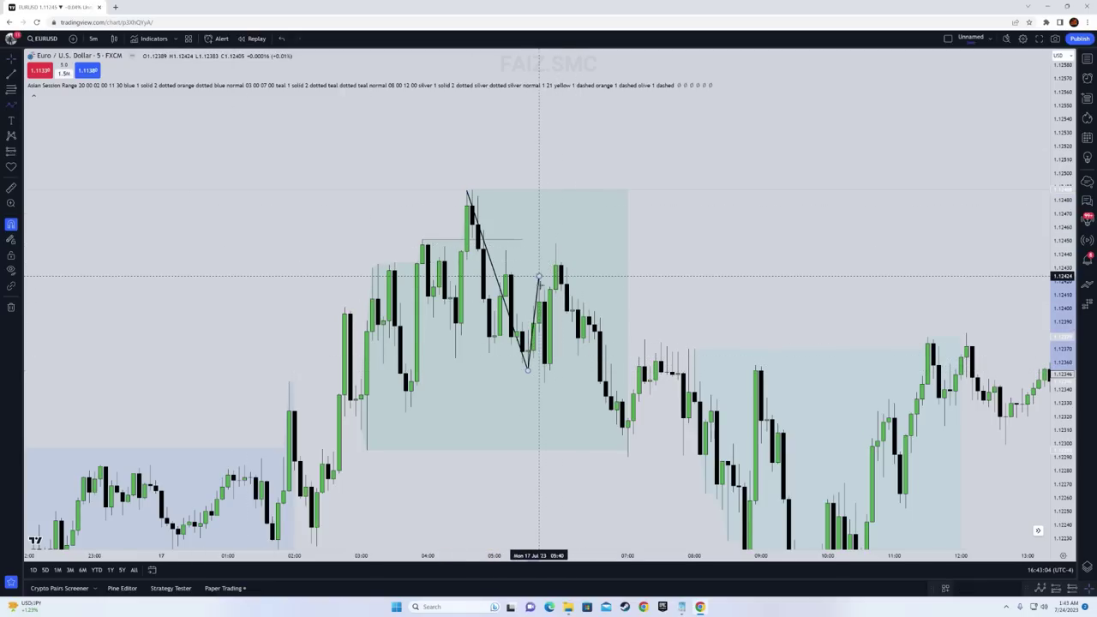
pyautogui.press('Escape')
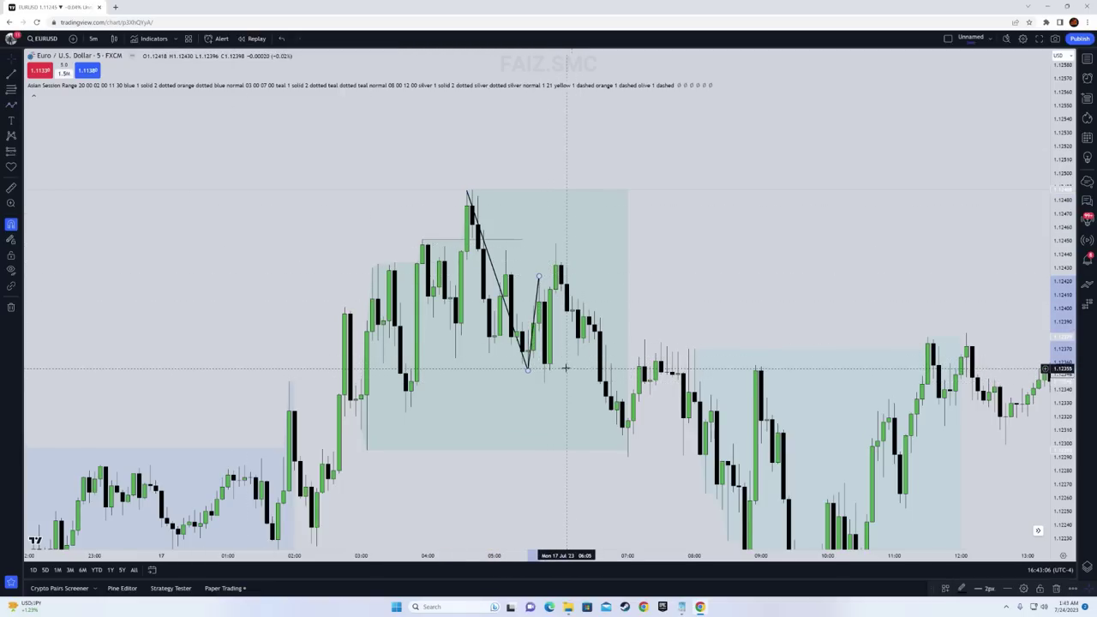
pyautogui.rightClick(533, 319)
pyautogui.click(591, 505)
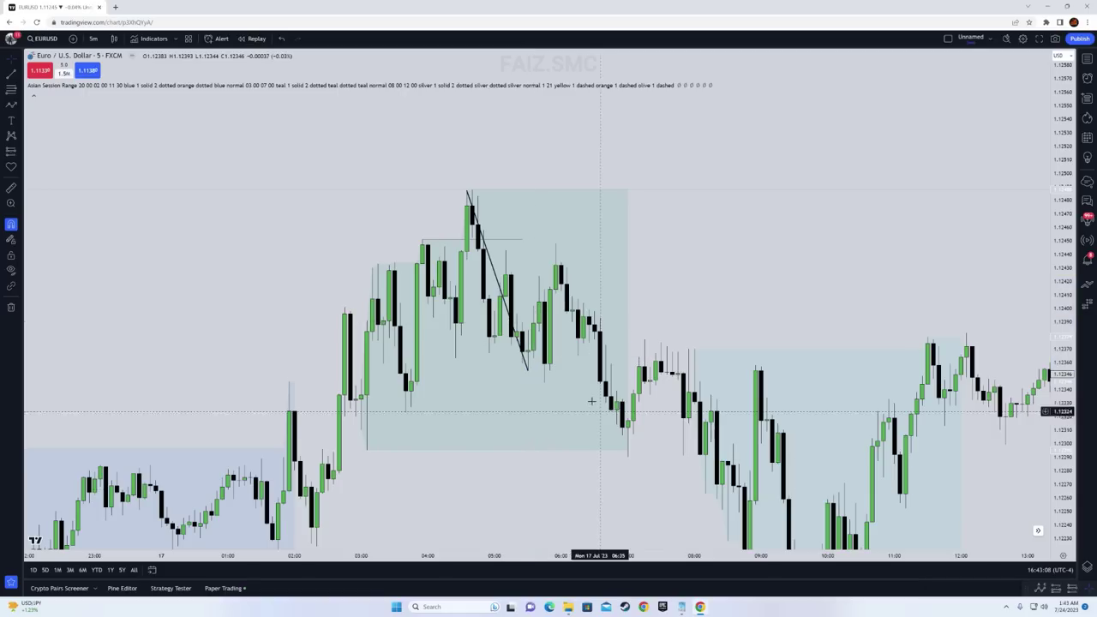
pyautogui.rightClick(527, 368)
pyautogui.click(588, 536)
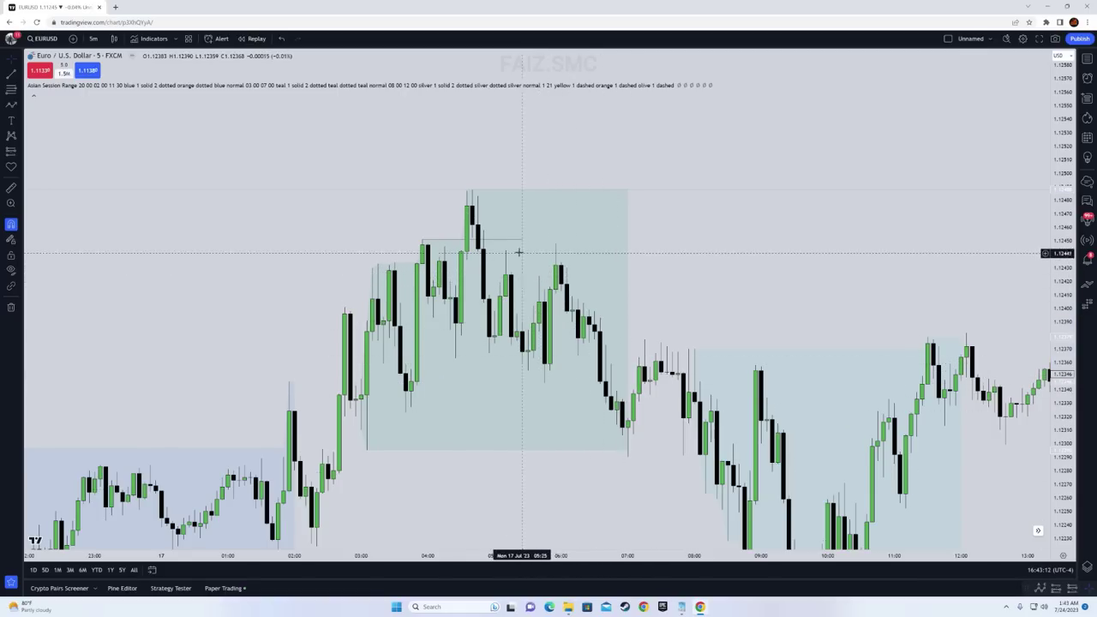
# Step: Draw a horizontal line from the 10:15 high at about 1.12271 to about 11:30 on 17 July
pyautogui.hscroll(8, 511, 256)
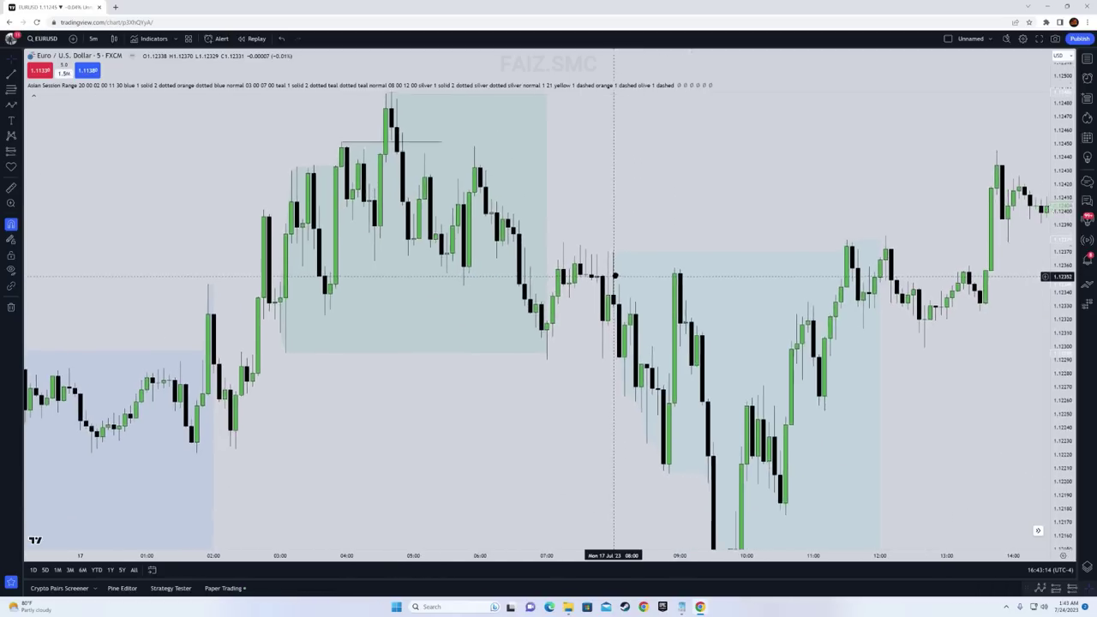
pyautogui.hscroll(10, 546, 224)
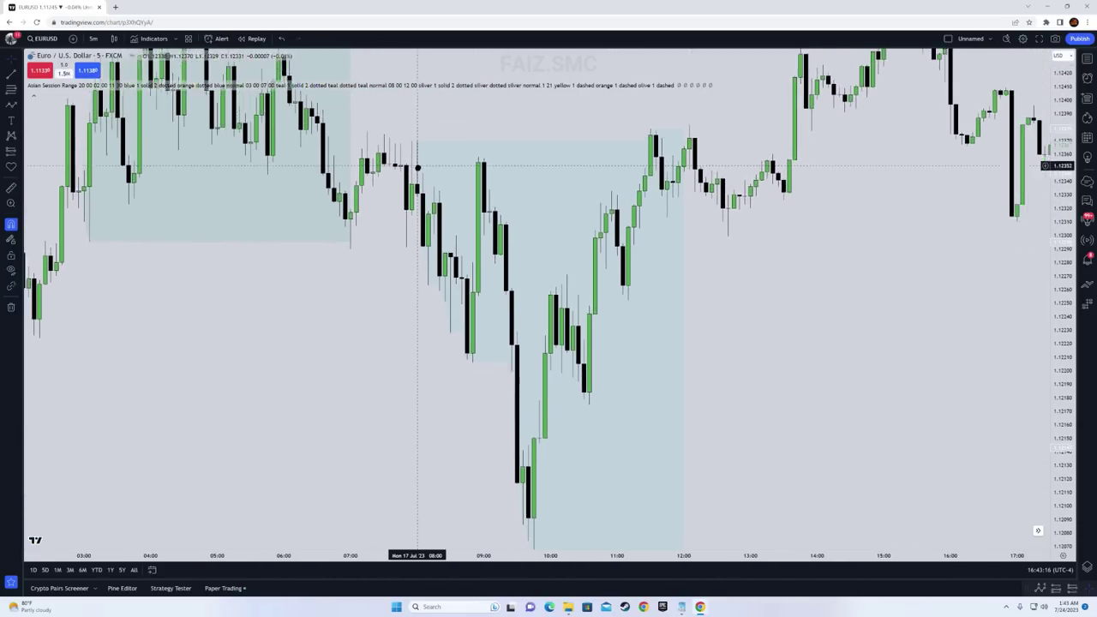
pyautogui.moveTo(713, 389); pyautogui.dragTo(722, 379)
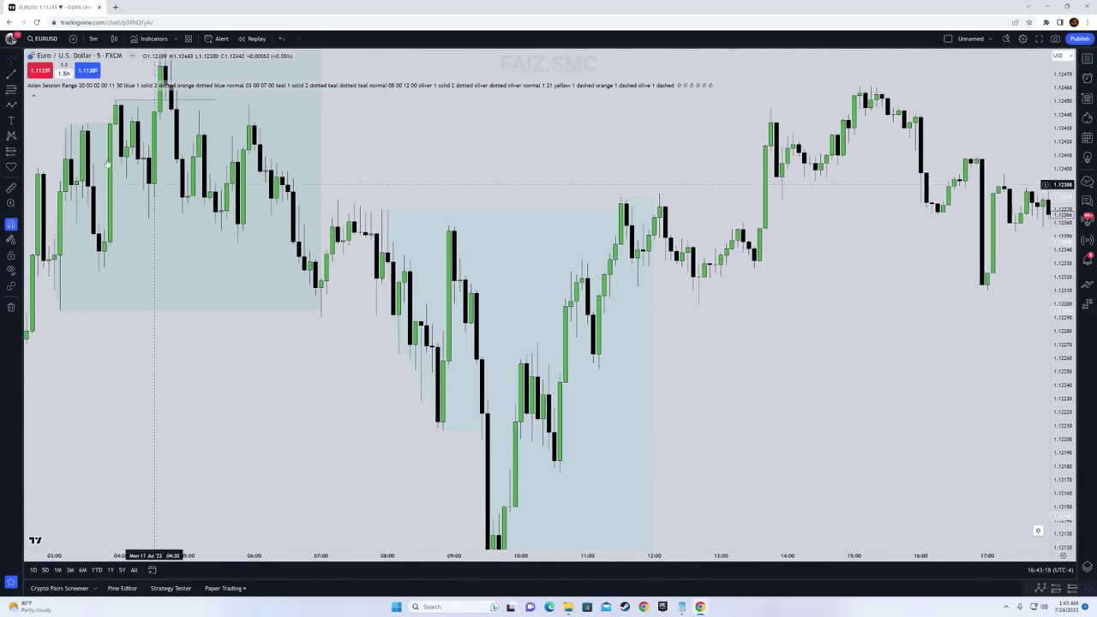
pyautogui.click(9, 75)
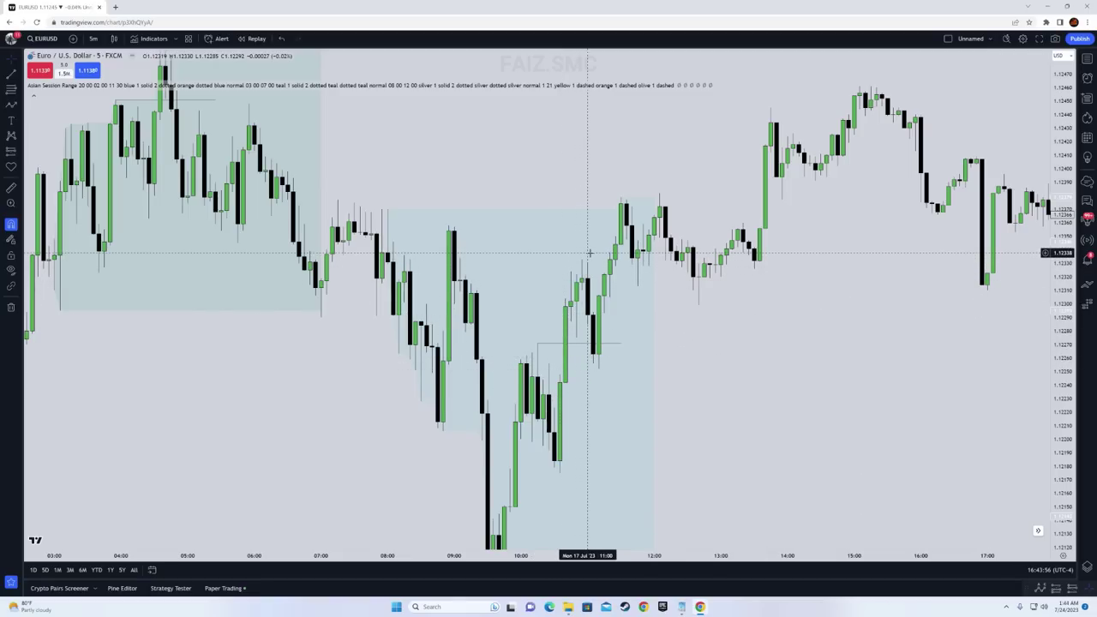
# Step: Draw a horizontal line from the 12:05 high at 1.12382 to about 13:40 on 17 July
pyautogui.moveTo(777, 329); pyautogui.dragTo(551, 442)
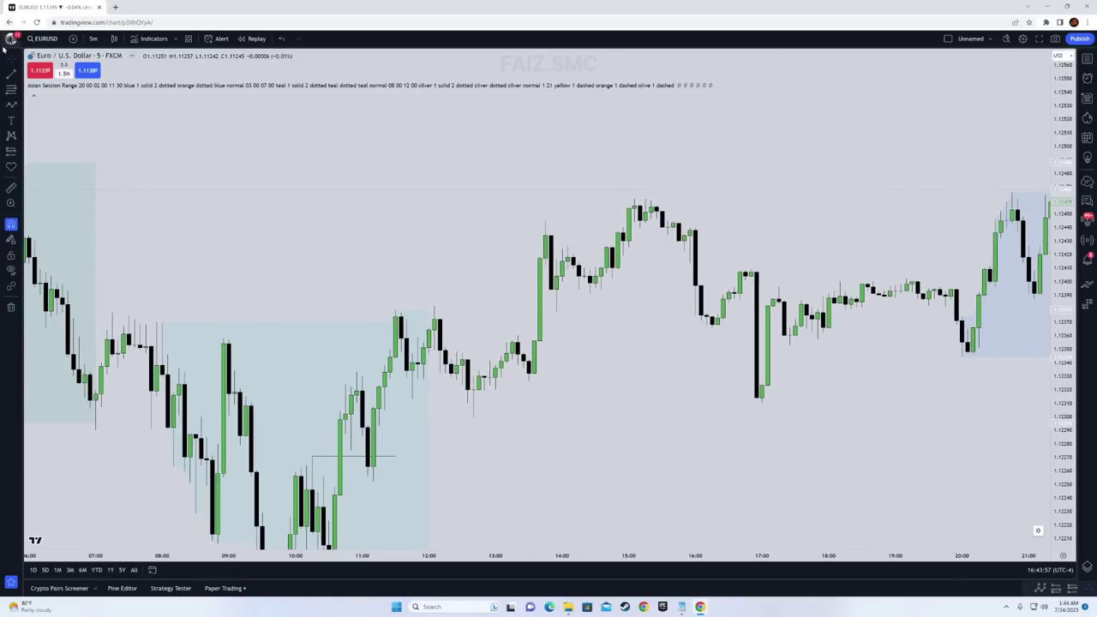
pyautogui.click(435, 298)
pyautogui.click(539, 306)
pyautogui.click(600, 360)
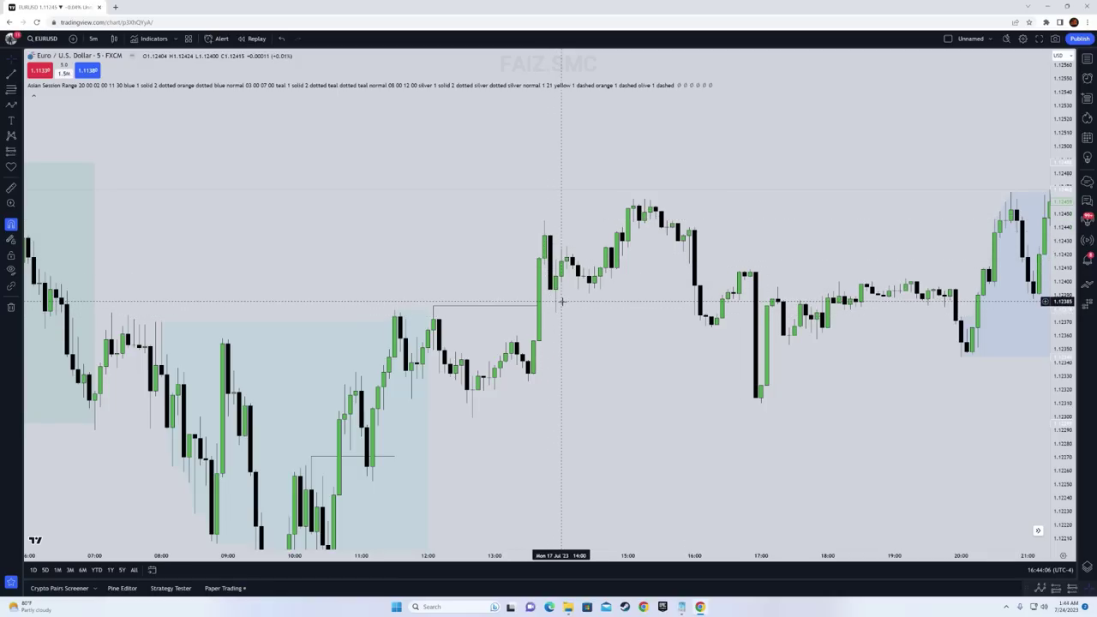
pyautogui.moveTo(414, 291); pyautogui.dragTo(699, 275)
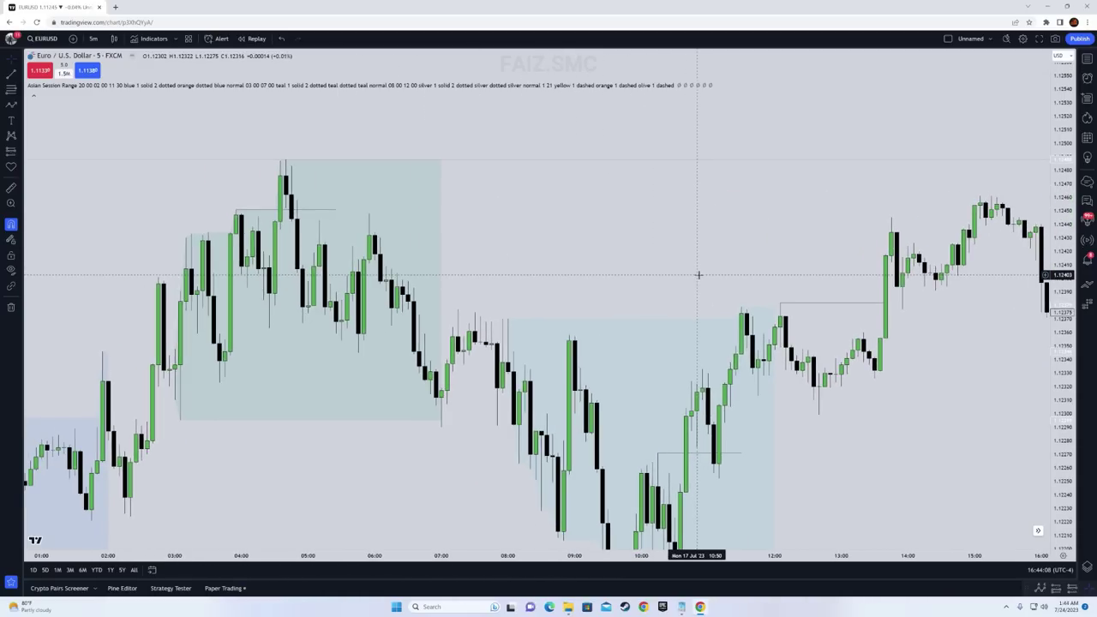